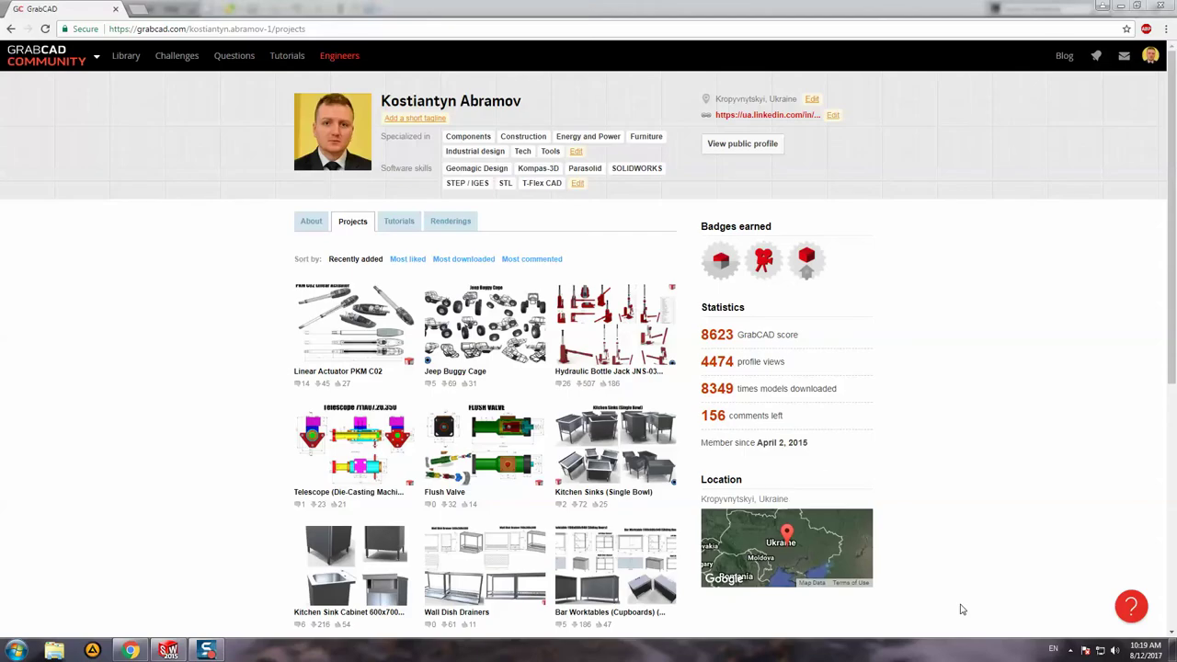
# Open the Linear Actuator PKM C02 project page from its thumbnail
pyautogui.click(362, 314)
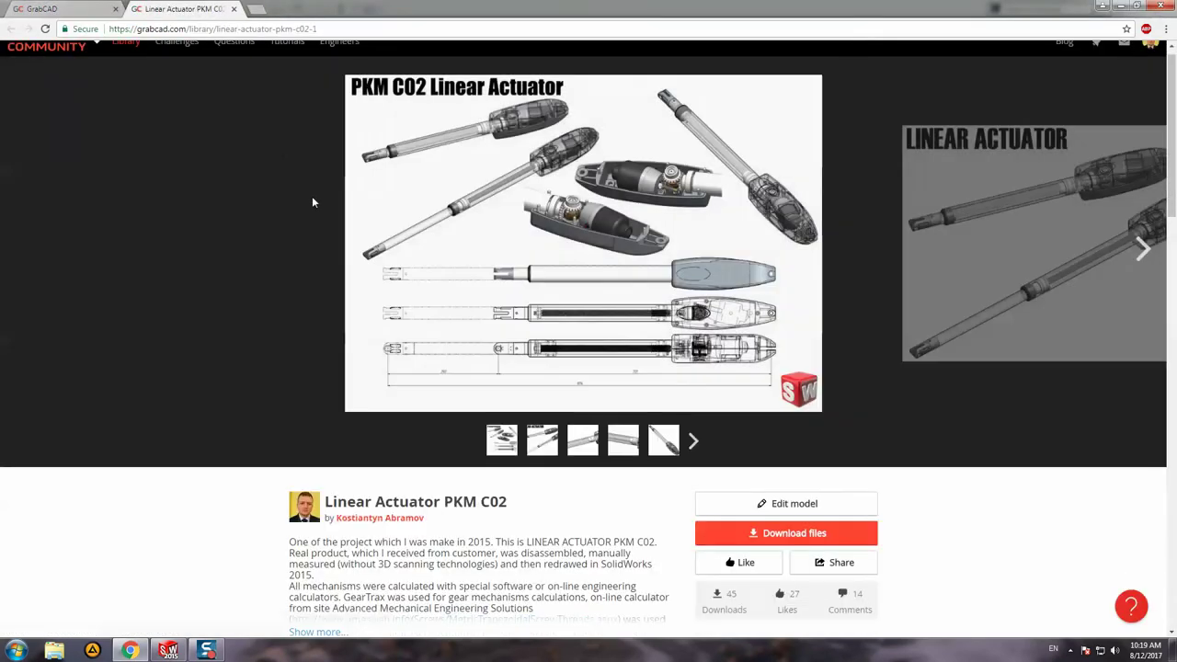
pyautogui.scroll(-10, 312, 198)
pyautogui.scroll(1, 312, 200)
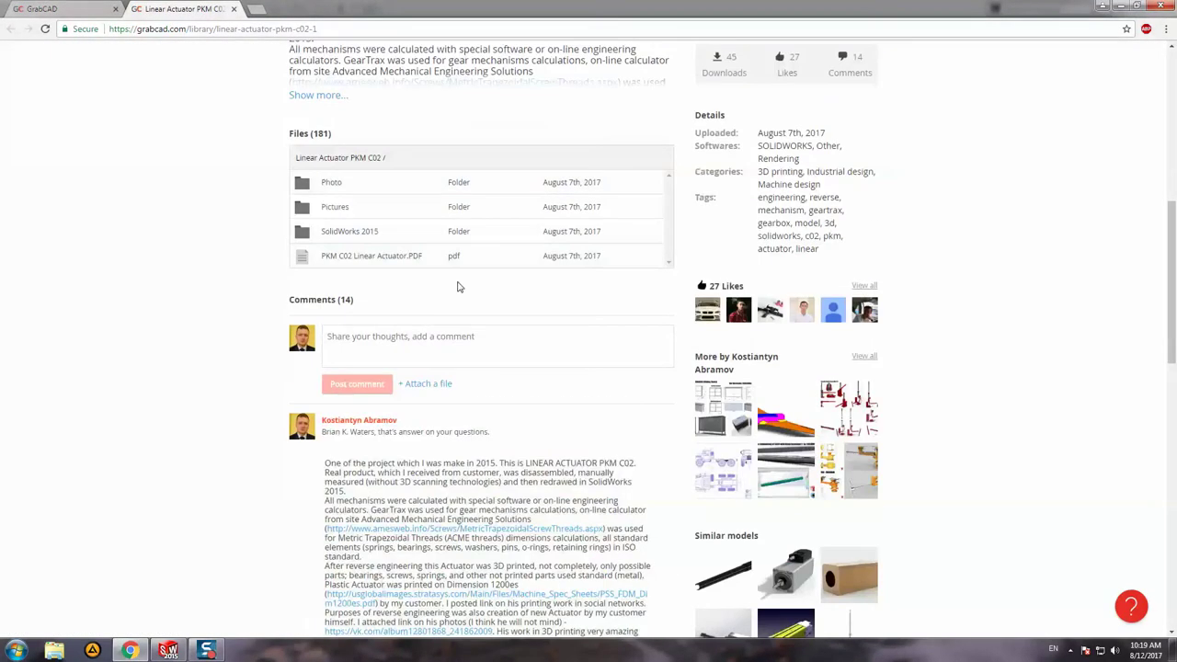
pyautogui.scroll(1, 430, 271)
# Expand the full description with 'Show more...' and browse the file list and comments
pyautogui.click(320, 218)
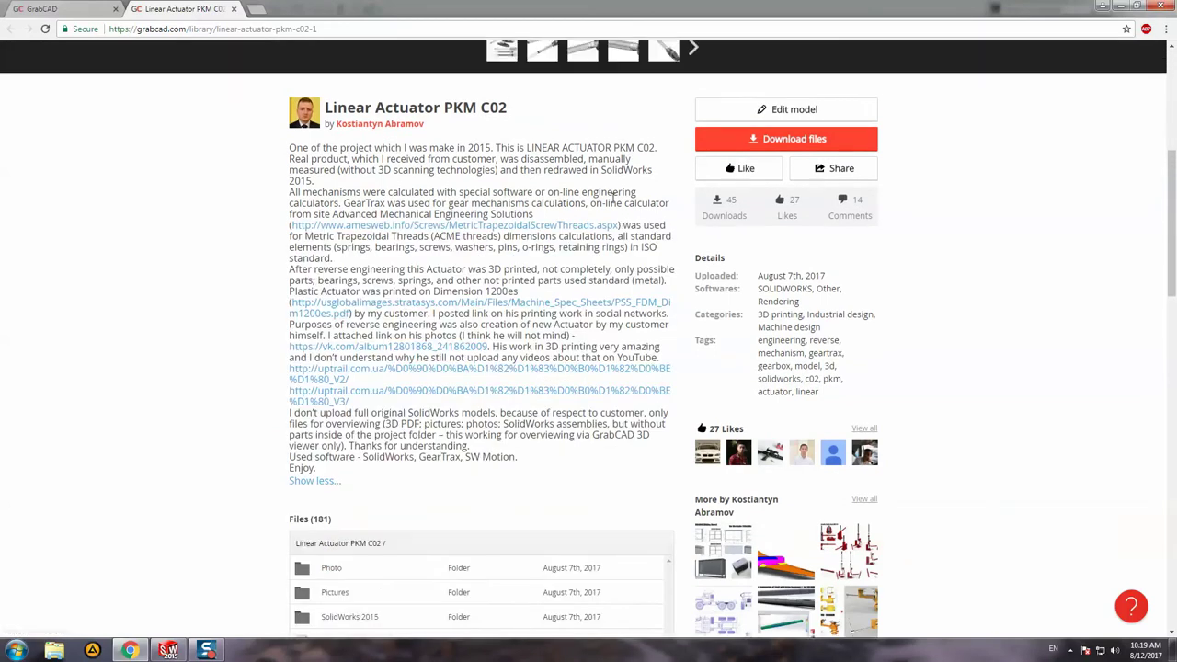
pyautogui.scroll(2, 612, 201)
pyautogui.scroll(3, 612, 200)
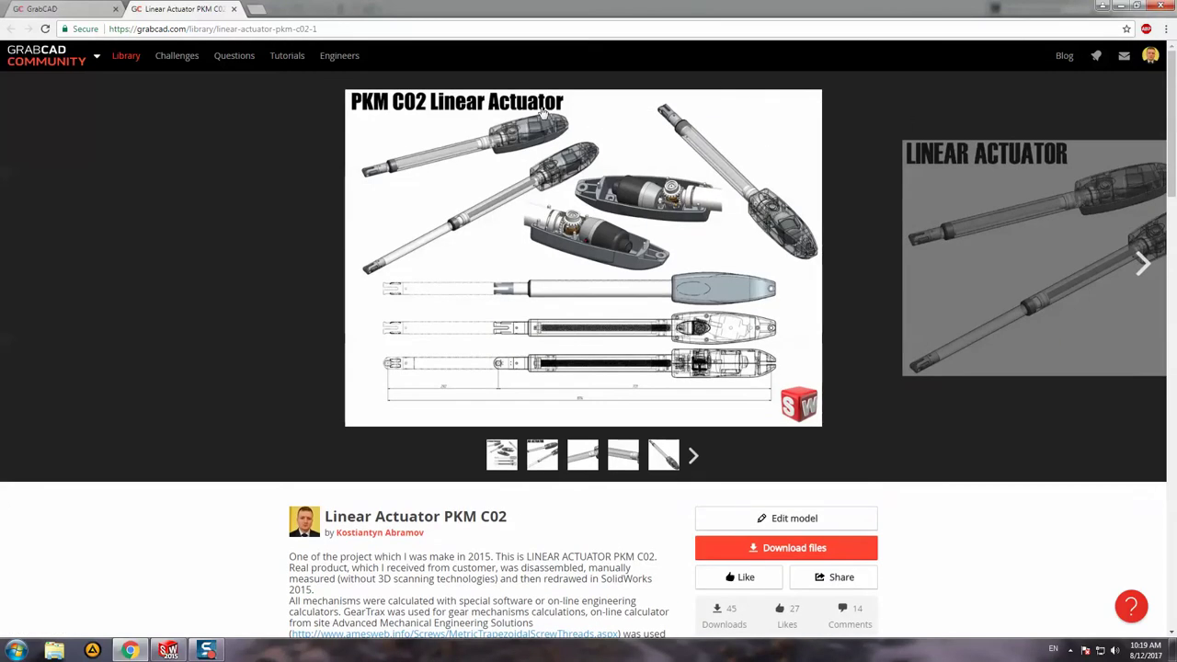
pyautogui.scroll(-3, 496, 156)
pyautogui.scroll(-1, 479, 175)
pyautogui.scroll(-2, 467, 182)
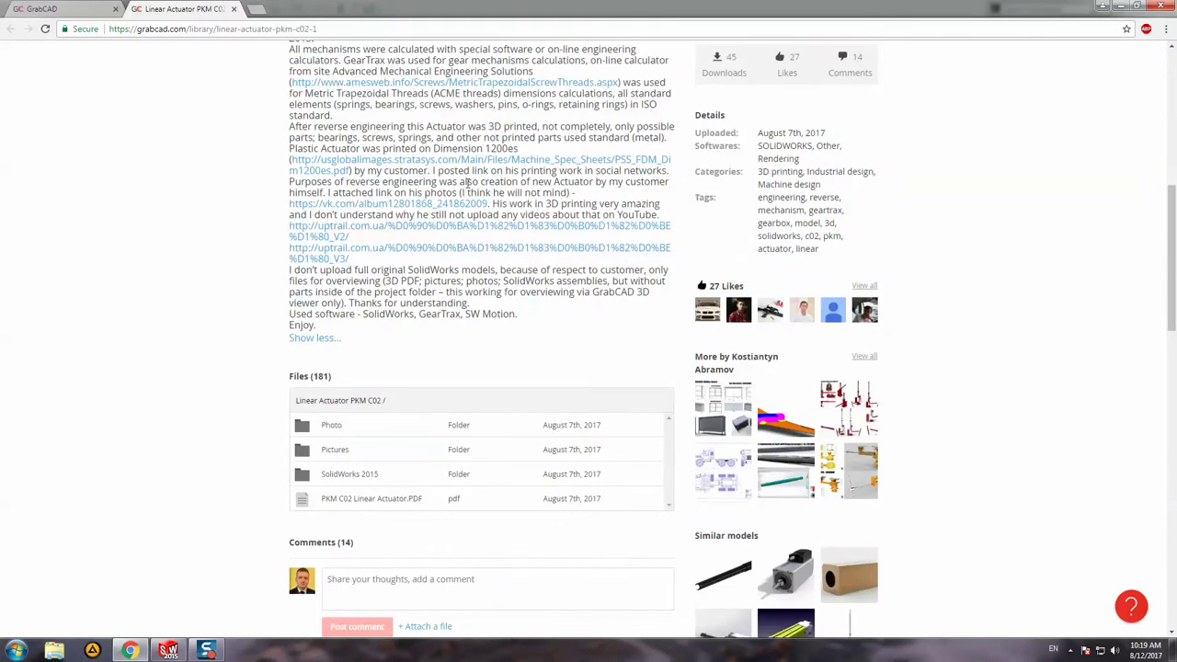
pyautogui.scroll(1, 467, 182)
pyautogui.scroll(-1, 442, 175)
pyautogui.scroll(-5, 387, 161)
pyautogui.scroll(-5, 363, 155)
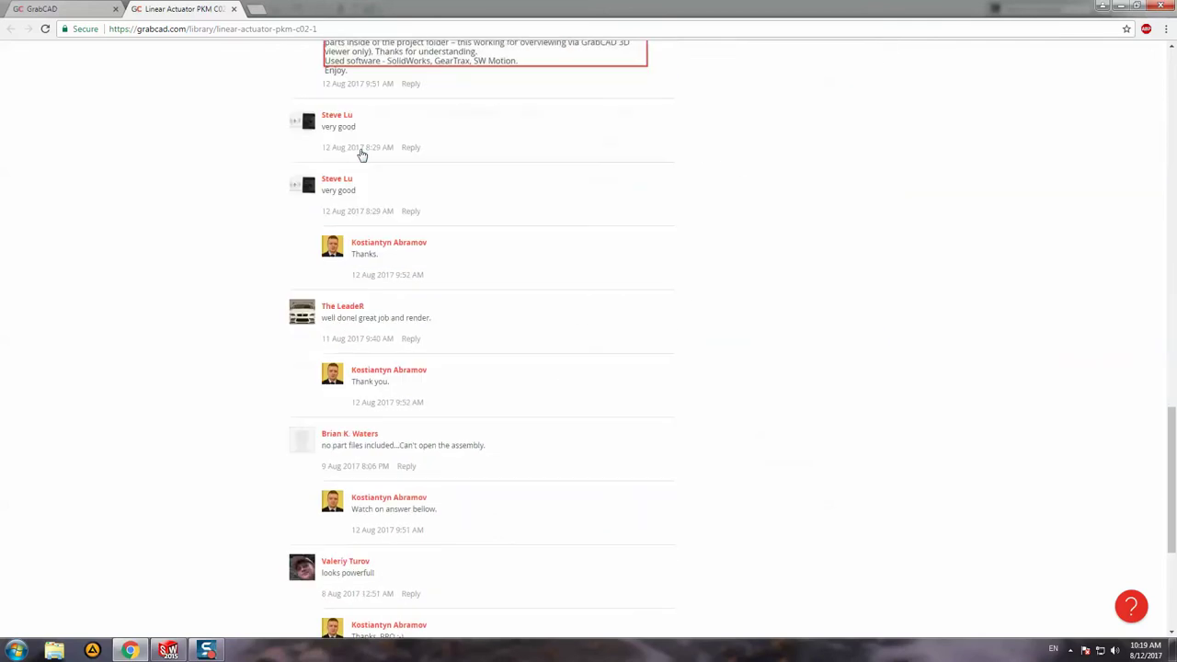
pyautogui.scroll(-2, 362, 154)
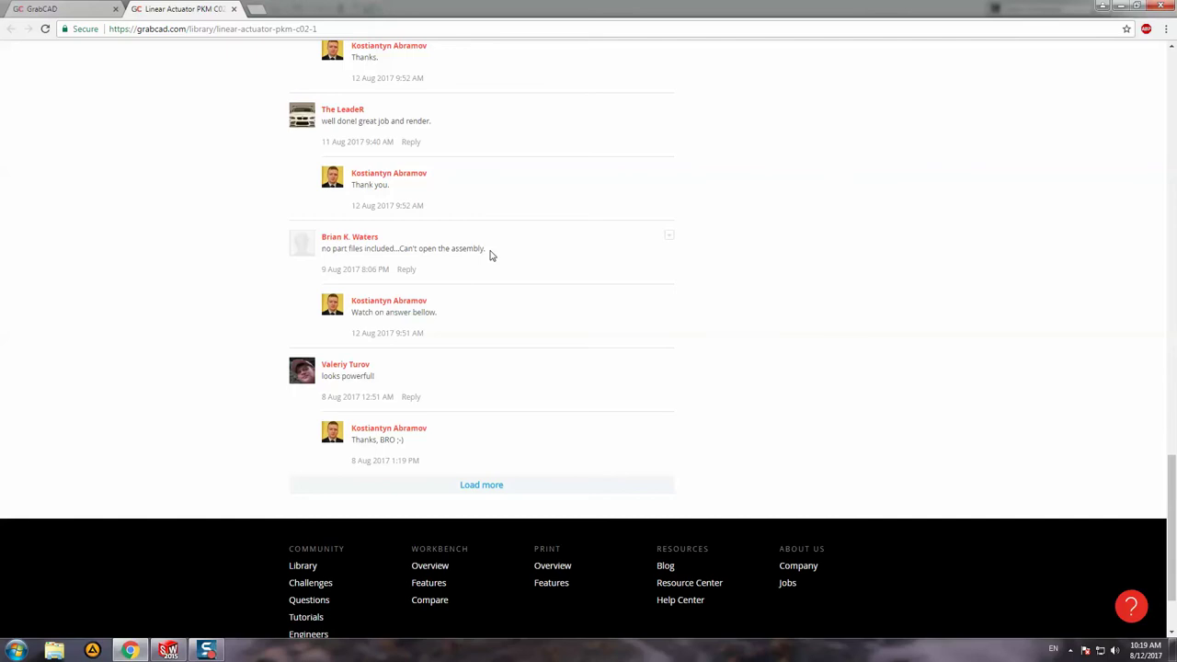
pyautogui.scroll(6, 487, 248)
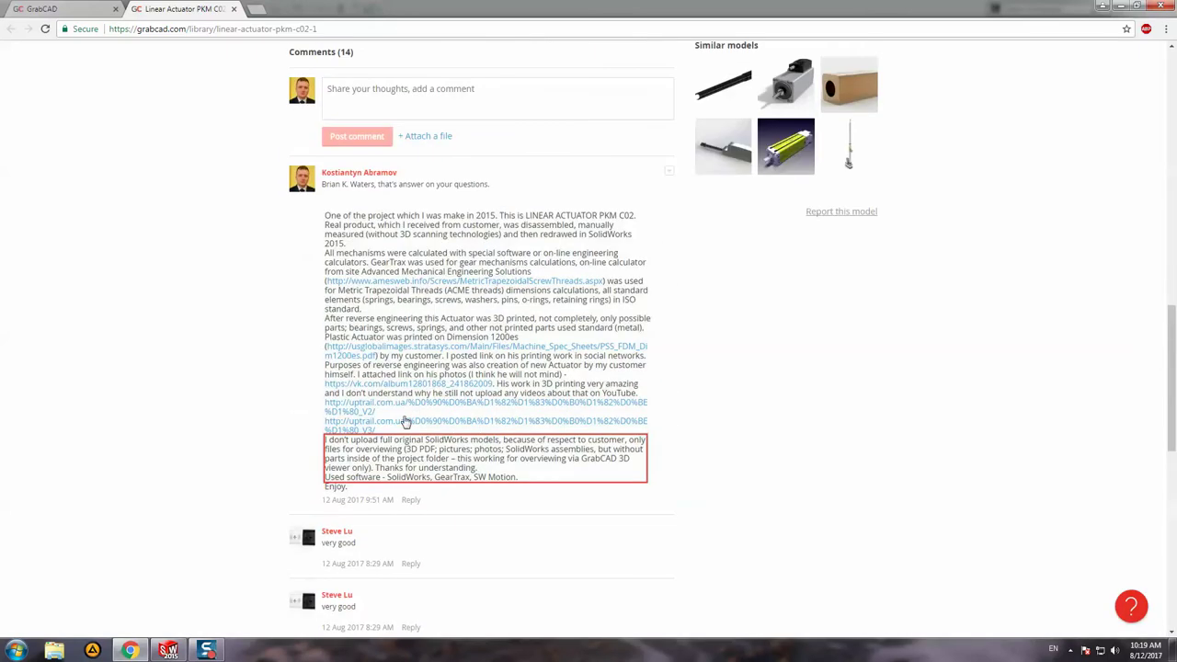
pyautogui.scroll(4, 606, 312)
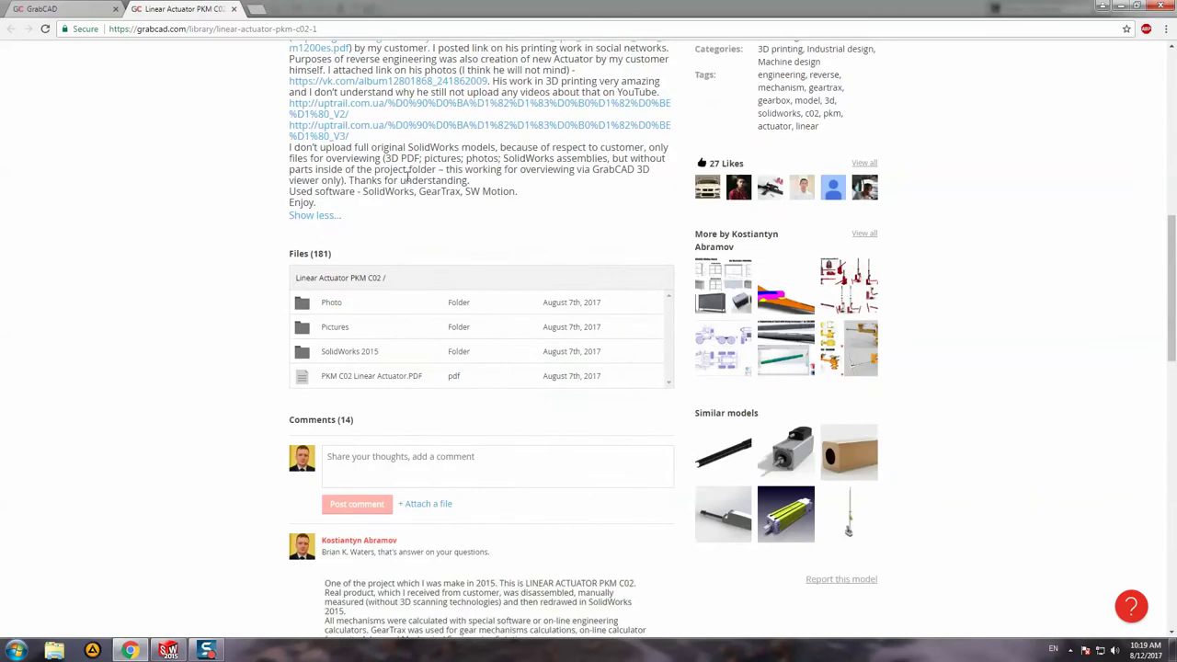
pyautogui.scroll(3, 407, 177)
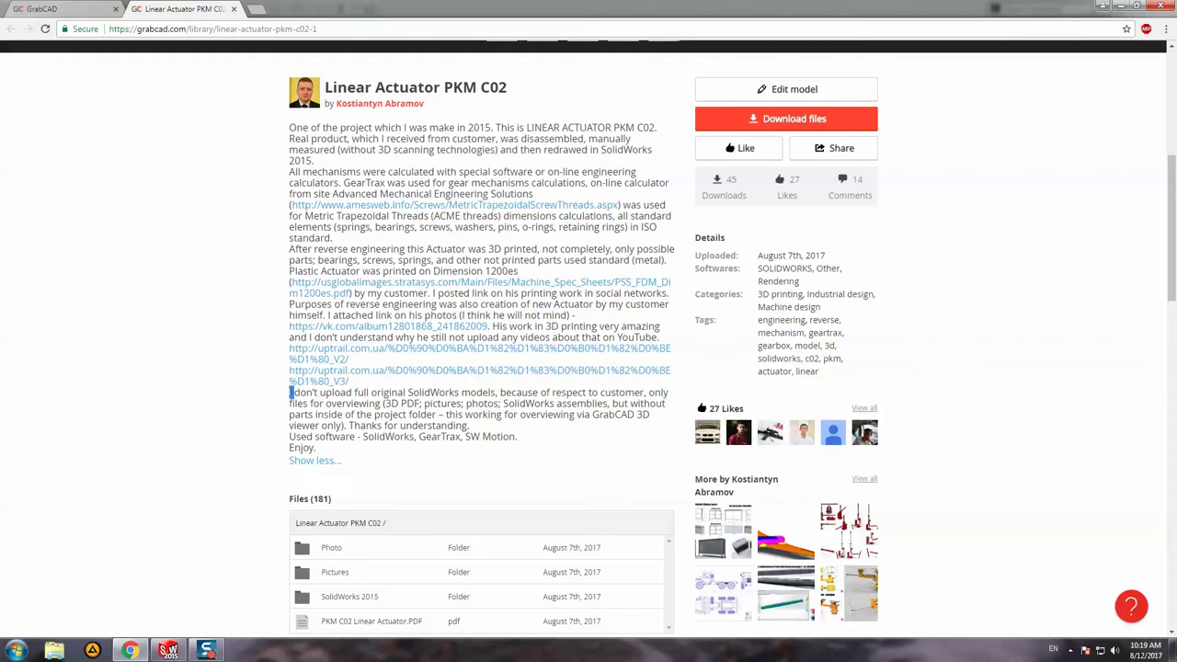
# Select the 'I don't upload full original SolidWorks models…' paragraph, then return to the image gallery
pyautogui.moveTo(291, 393); pyautogui.dragTo(536, 438)
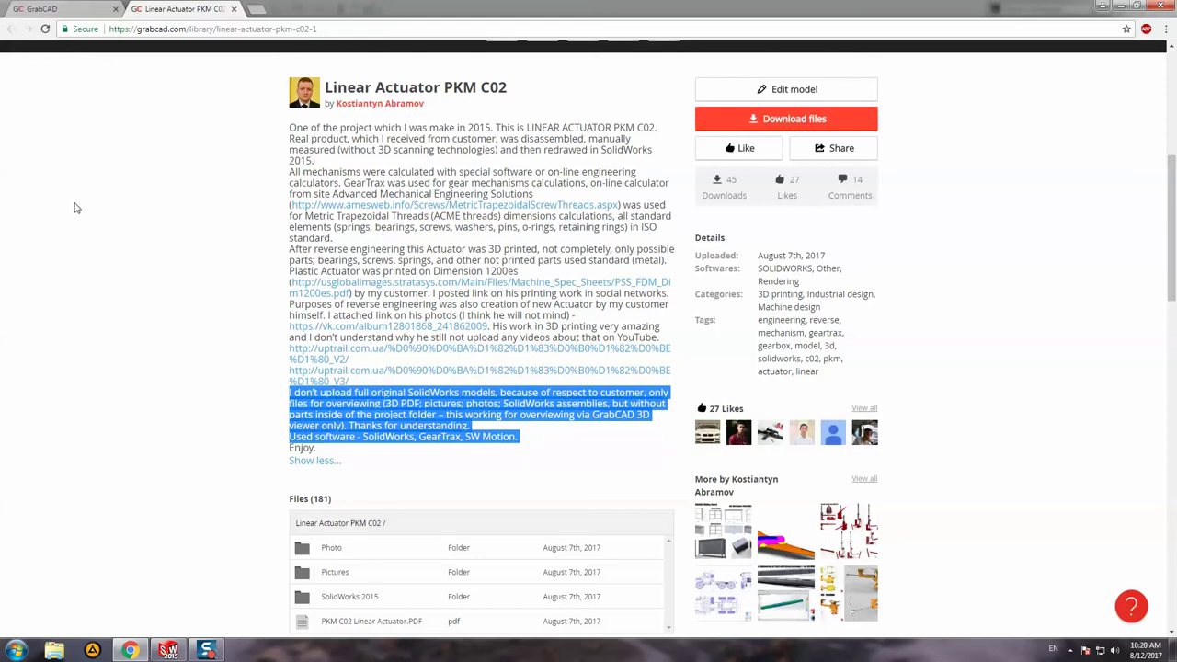
pyautogui.scroll(2, 104, 188)
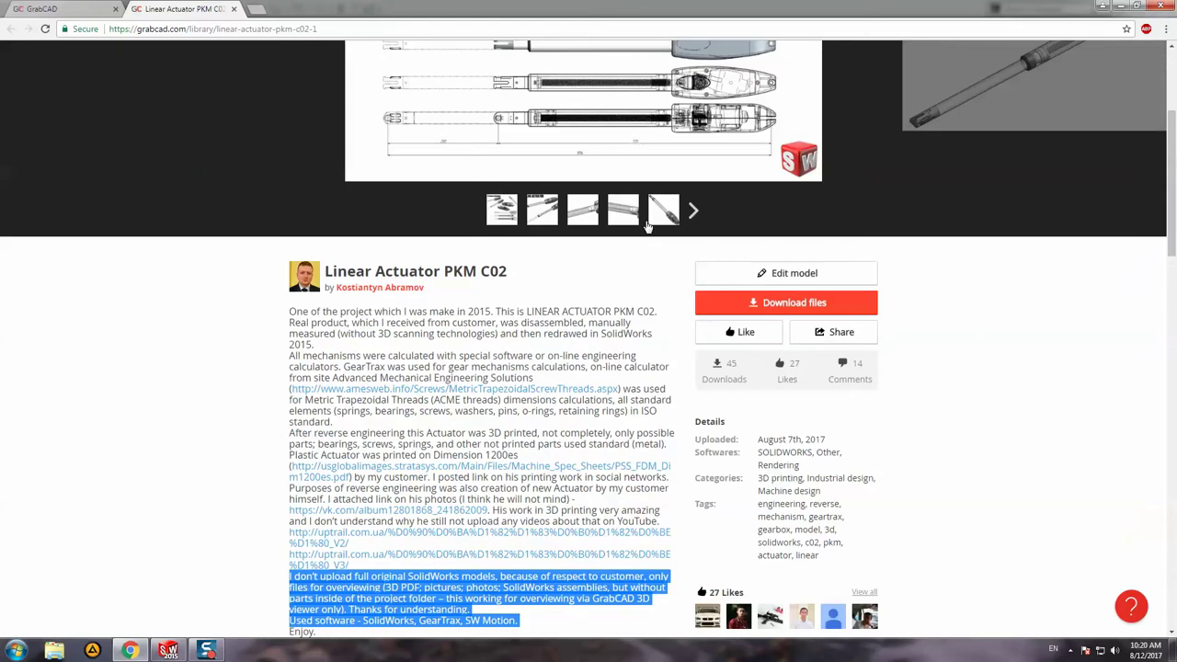
pyautogui.scroll(2, 1065, 207)
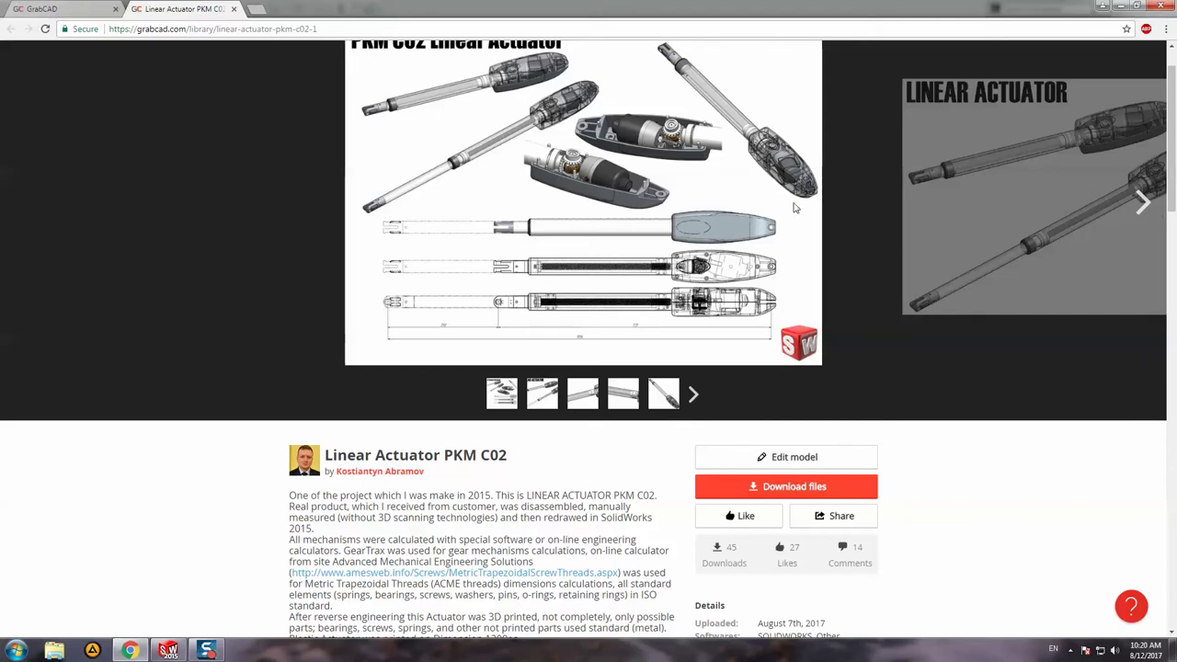
# Page through the gallery images up to the exploded actuator view
pyautogui.scroll(1, 796, 208)
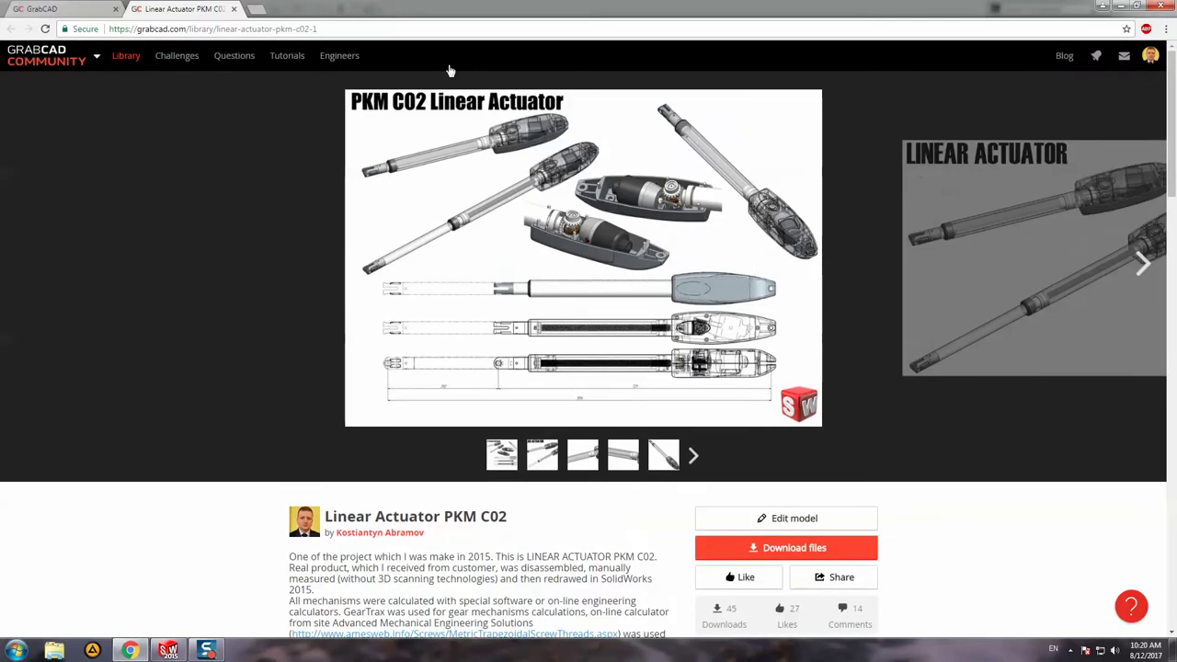
pyautogui.click(1144, 269)
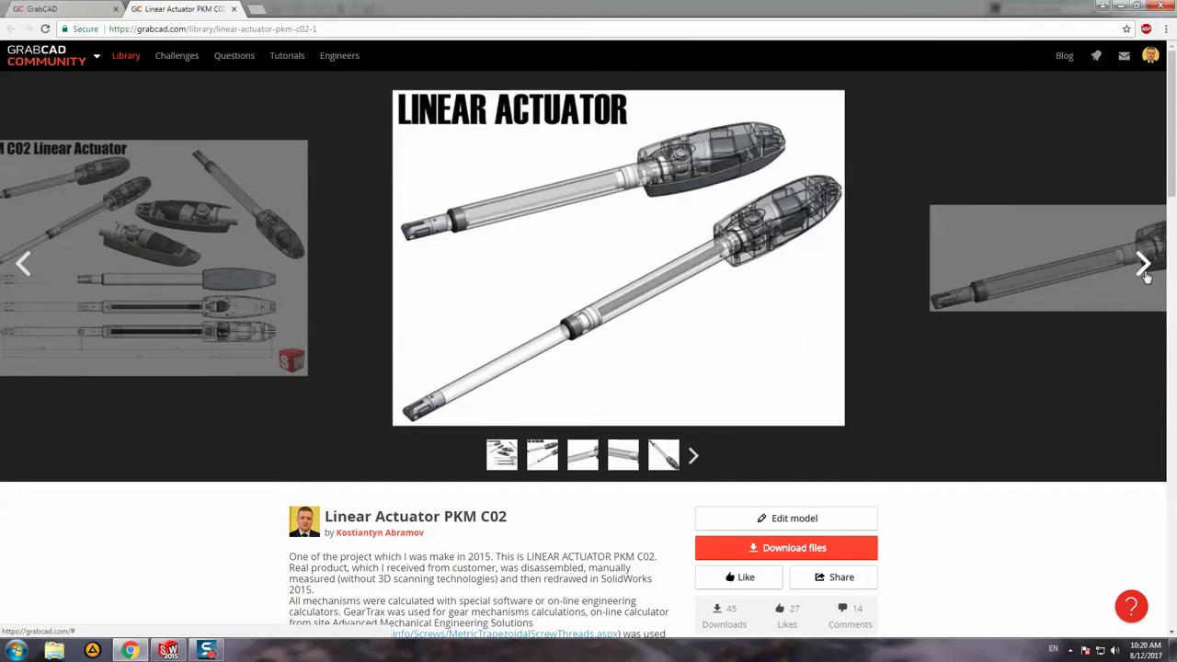
pyautogui.click(1144, 268)
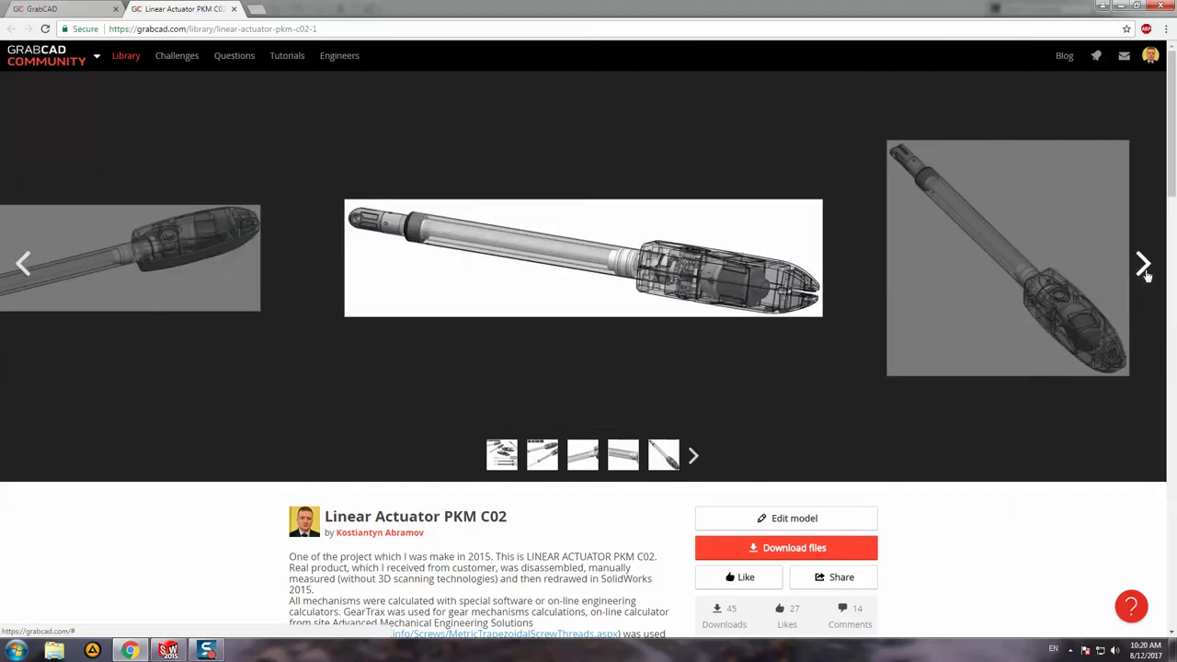
pyautogui.click(1143, 269)
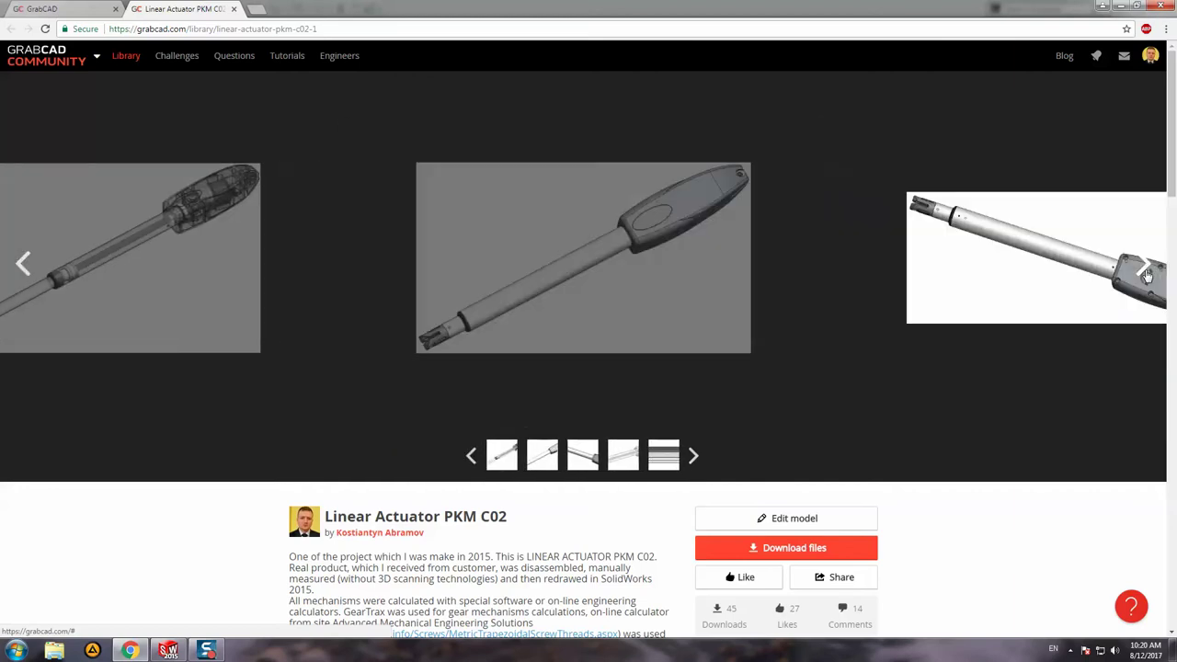
pyautogui.click(1144, 269)
pyautogui.click(1143, 268)
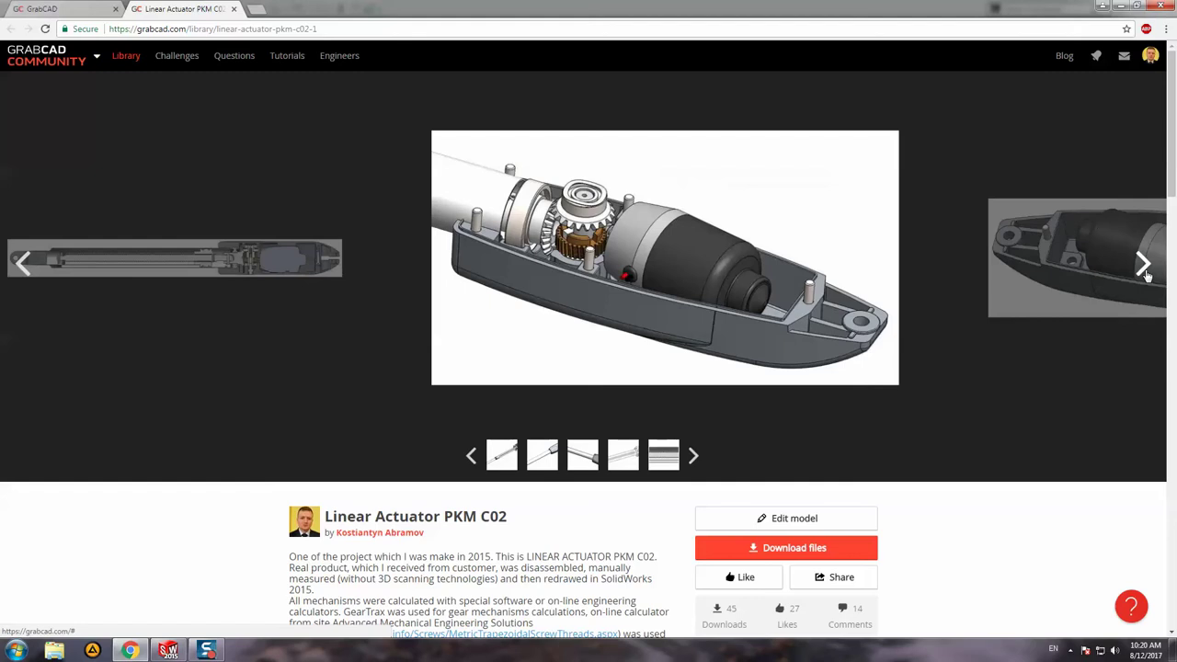
pyautogui.click(1144, 268)
pyautogui.click(1144, 268)
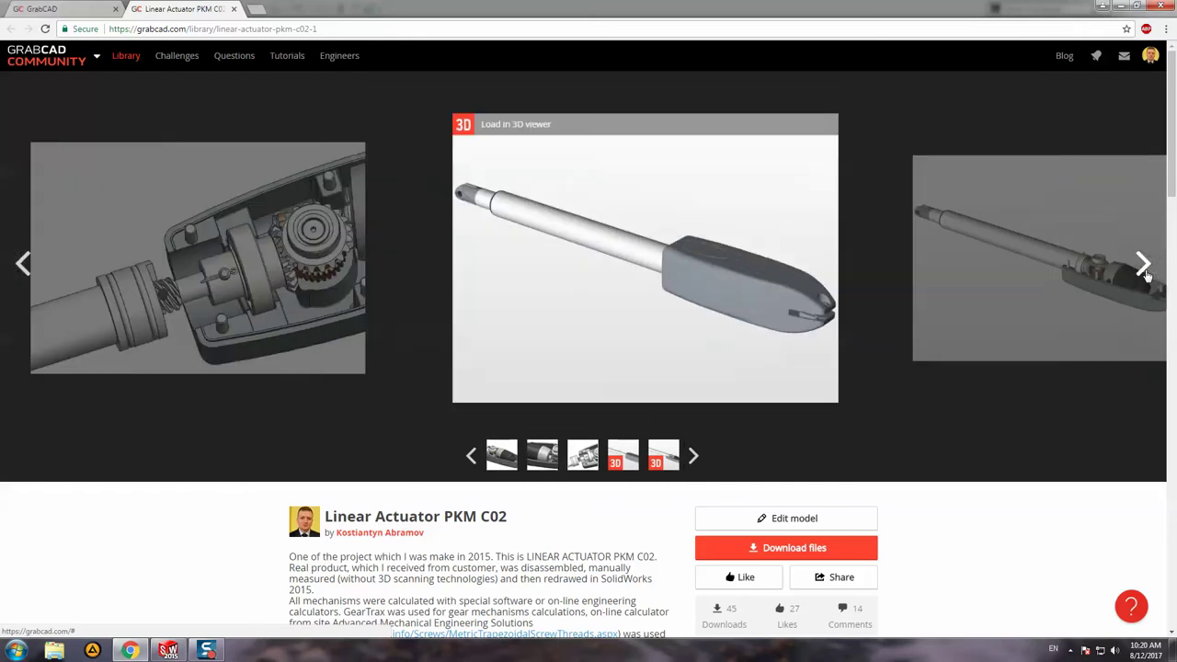
pyautogui.click(1142, 267)
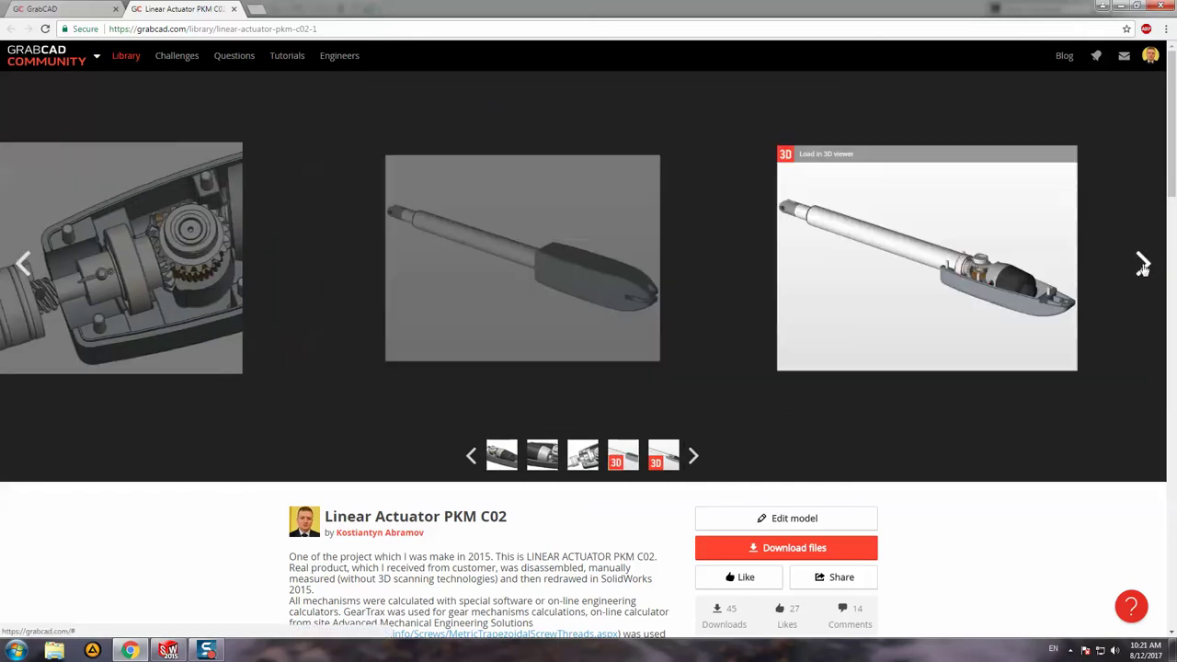
pyautogui.click(1142, 267)
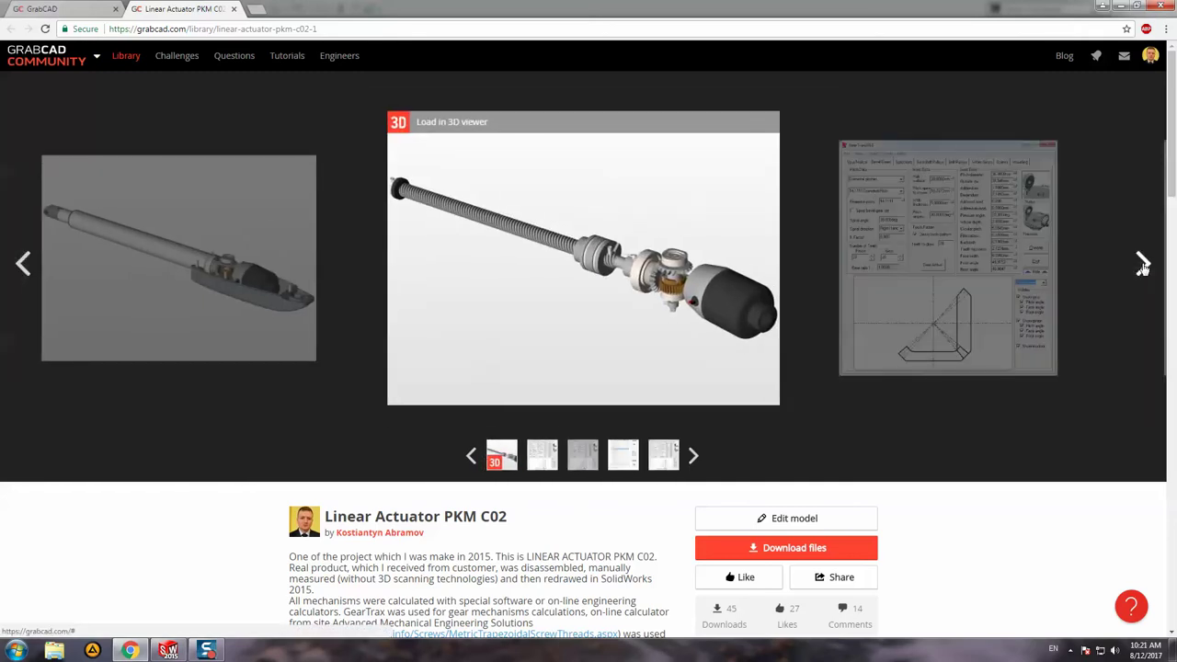
# Go back two images and load the actuator assembly in the 3D viewer
pyautogui.click(470, 459)
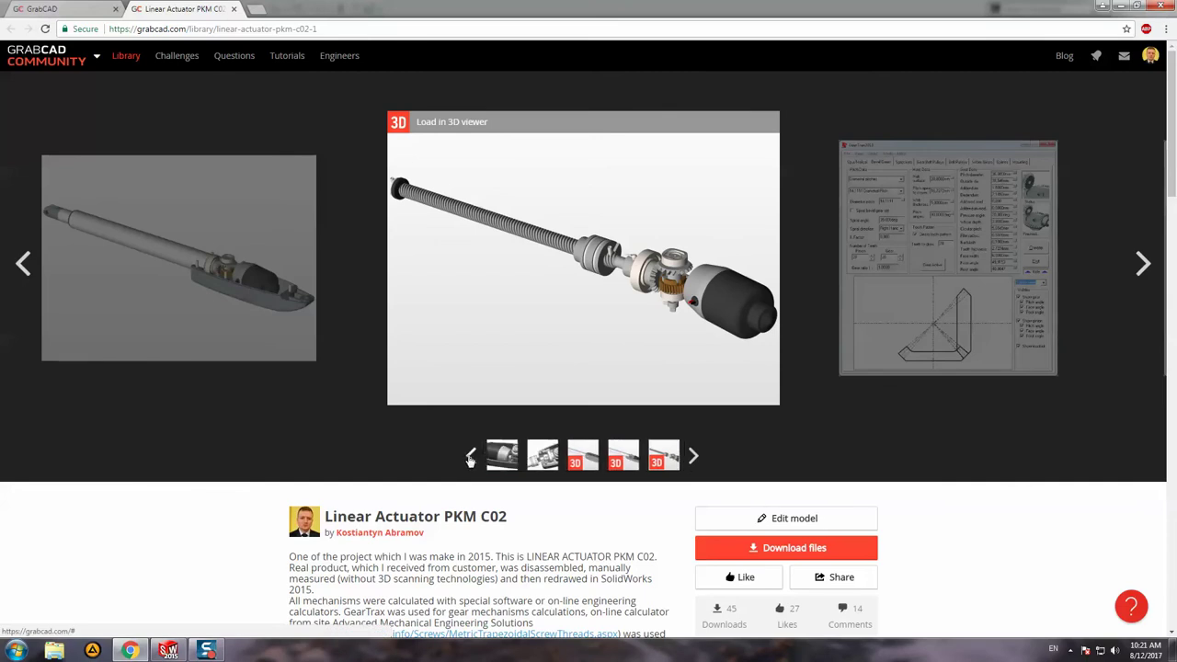
pyautogui.click(20, 264)
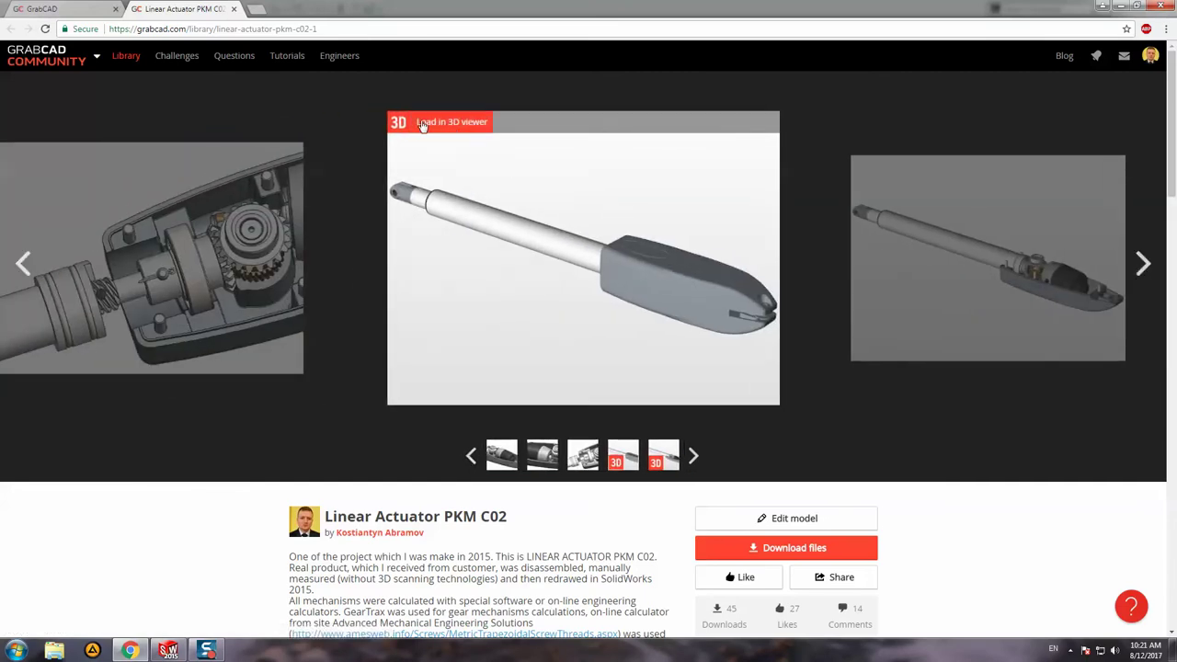
pyautogui.click(462, 125)
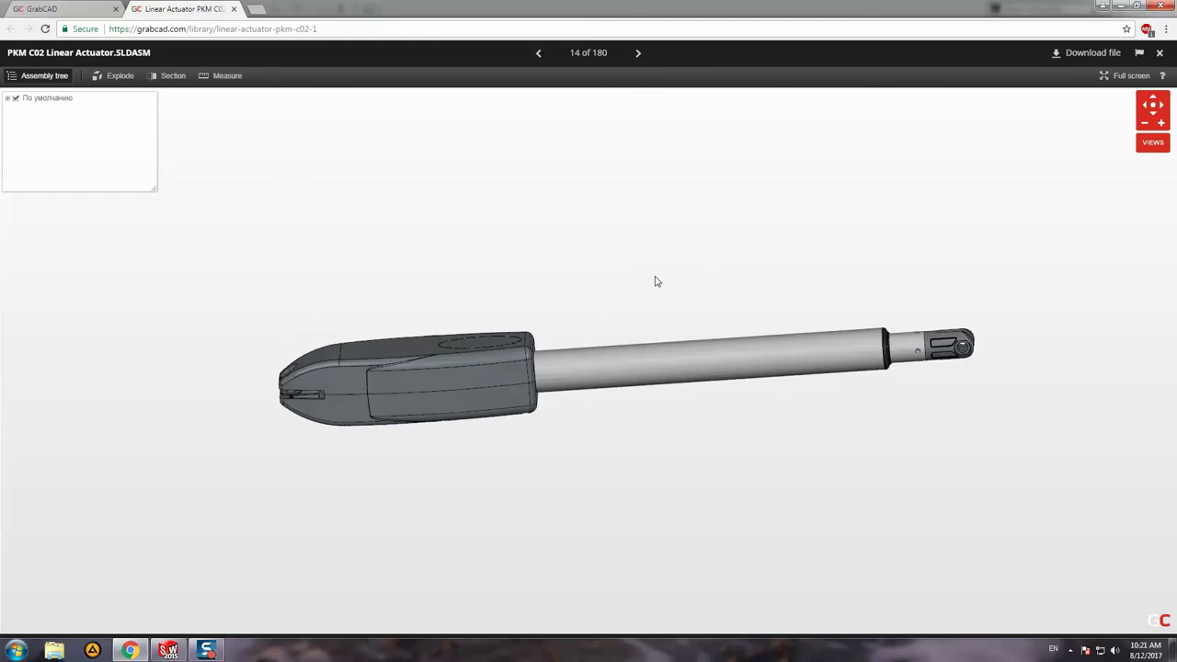
# Orbit, zoom and pan the actuator to inspect its motor housing and rod end
pyautogui.moveTo(656, 280)
pyautogui.mouseDown()
pyautogui.moveTo(646, 388)
pyautogui.moveTo(877, 302)
pyautogui.moveTo(628, 397)
pyautogui.moveTo(688, 276)
pyautogui.moveTo(676, 386)
pyautogui.moveTo(573, 293)
pyautogui.moveTo(541, 321)
pyautogui.moveTo(440, 333)
pyautogui.moveTo(461, 294)
pyautogui.moveTo(683, 389)
pyautogui.moveTo(685, 358)
pyautogui.moveTo(650, 381)
pyautogui.mouseUp()
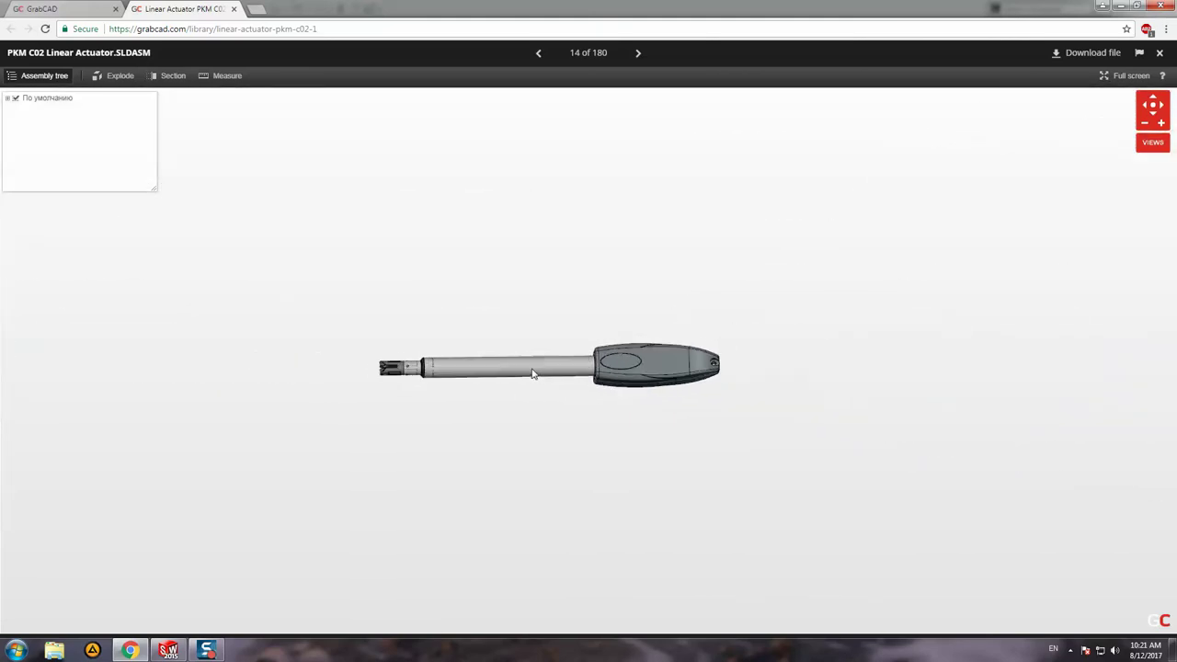
pyautogui.scroll(3, 532, 373)
pyautogui.scroll(3, 536, 368)
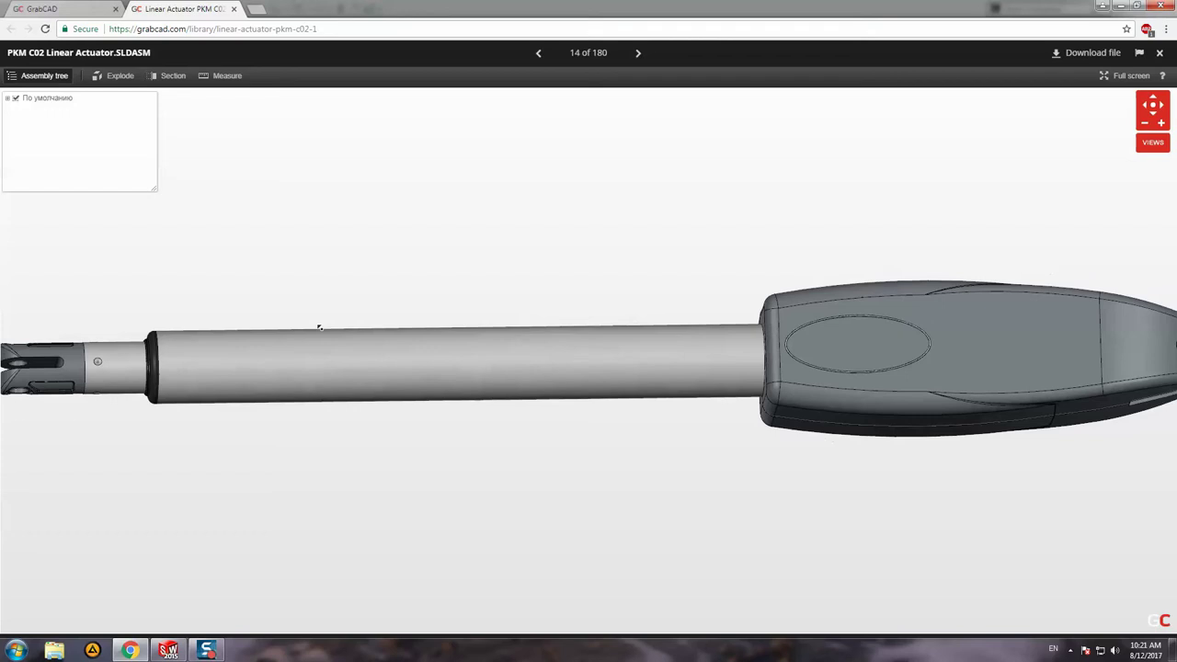
pyautogui.scroll(-1, 442, 305)
pyautogui.moveTo(435, 300); pyautogui.dragTo(722, 195, button='right')
pyautogui.scroll(-3, 795, 255)
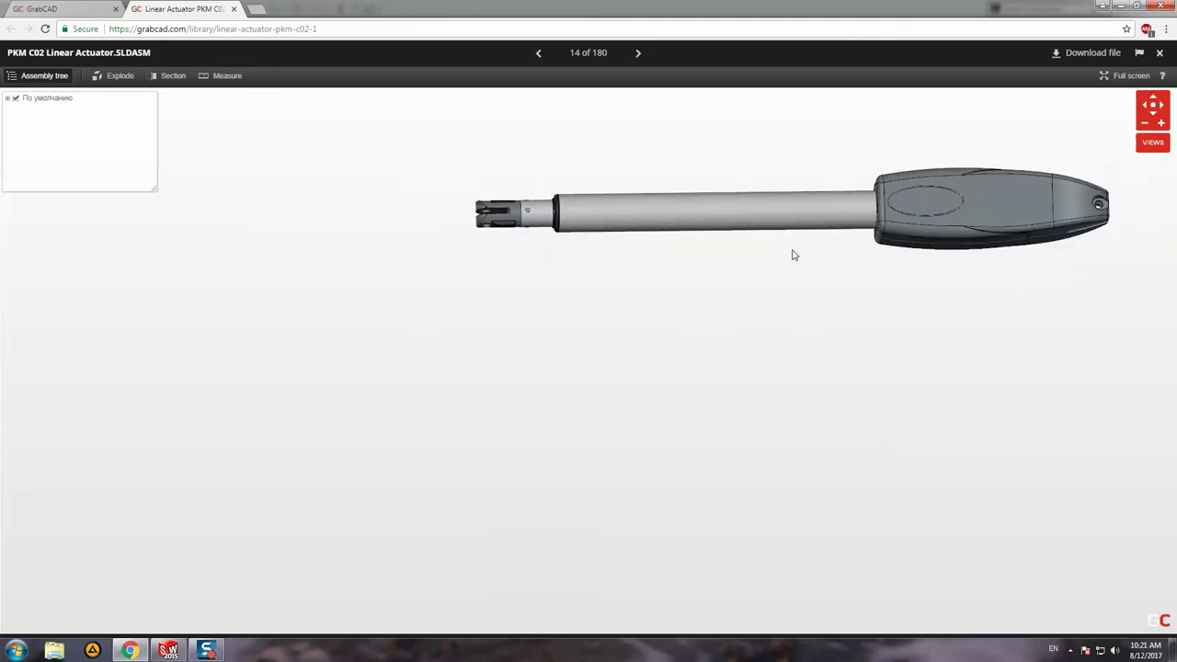
pyautogui.moveTo(795, 255)
pyautogui.mouseDown()
pyautogui.moveTo(749, 271)
pyautogui.moveTo(730, 336)
pyautogui.moveTo(888, 328)
pyautogui.moveTo(724, 345)
pyautogui.mouseUp()
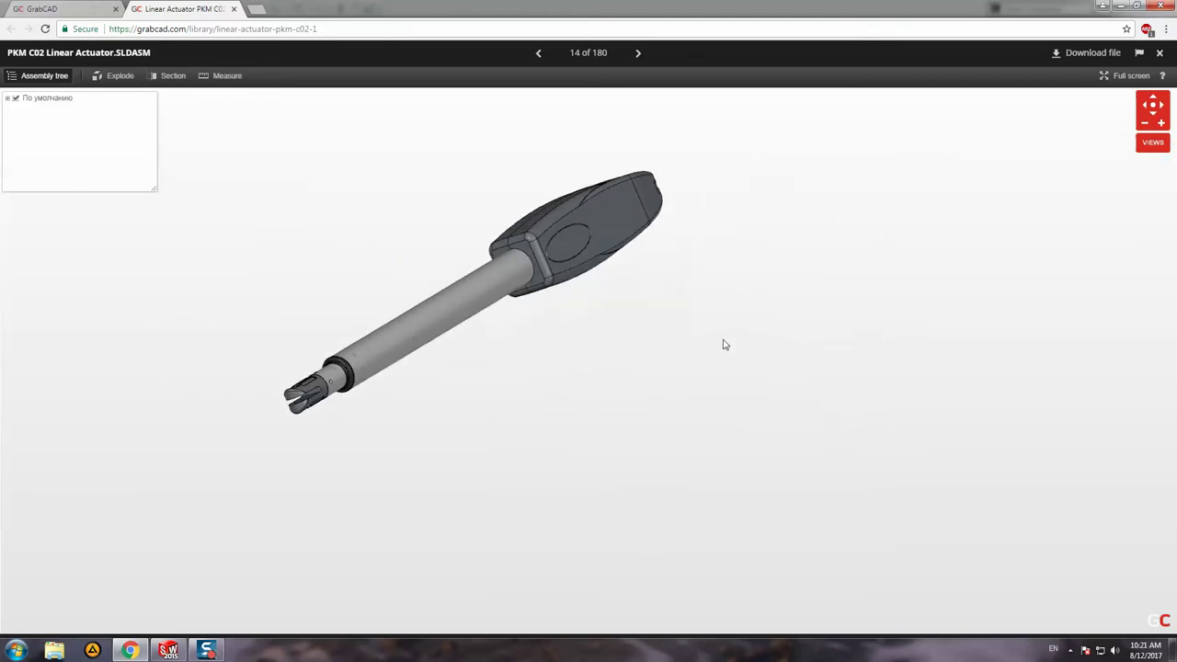
pyautogui.moveTo(724, 345)
pyautogui.mouseDown(button='right')
pyautogui.moveTo(476, 342)
pyautogui.moveTo(1107, 335)
pyautogui.moveTo(969, 163)
pyautogui.moveTo(672, 327)
pyautogui.moveTo(1143, 289)
pyautogui.moveTo(736, 184)
pyautogui.moveTo(848, 496)
pyautogui.moveTo(865, 265)
pyautogui.moveTo(947, 377)
pyautogui.mouseUp(button='right')
pyautogui.moveTo(946, 376)
pyautogui.mouseDown()
pyautogui.moveTo(656, 270)
pyautogui.moveTo(901, 328)
pyautogui.moveTo(64, 168)
pyautogui.mouseUp()
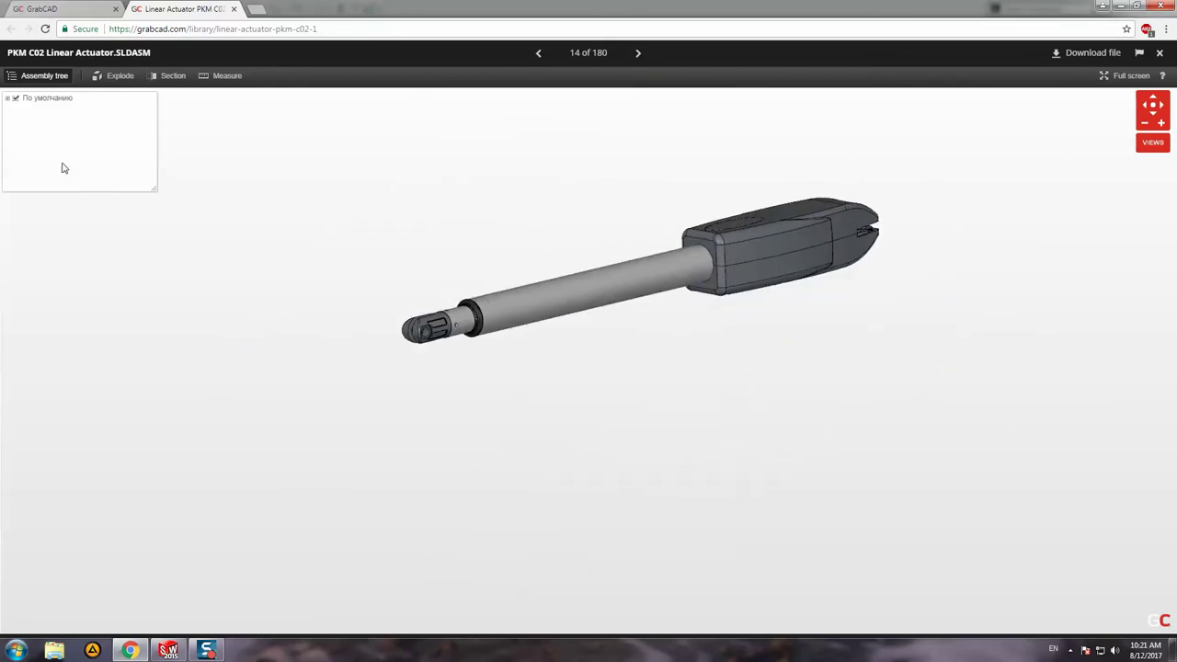
# Expand the Assembly tree and select the rod's outer tube on the model
pyautogui.click(7, 99)
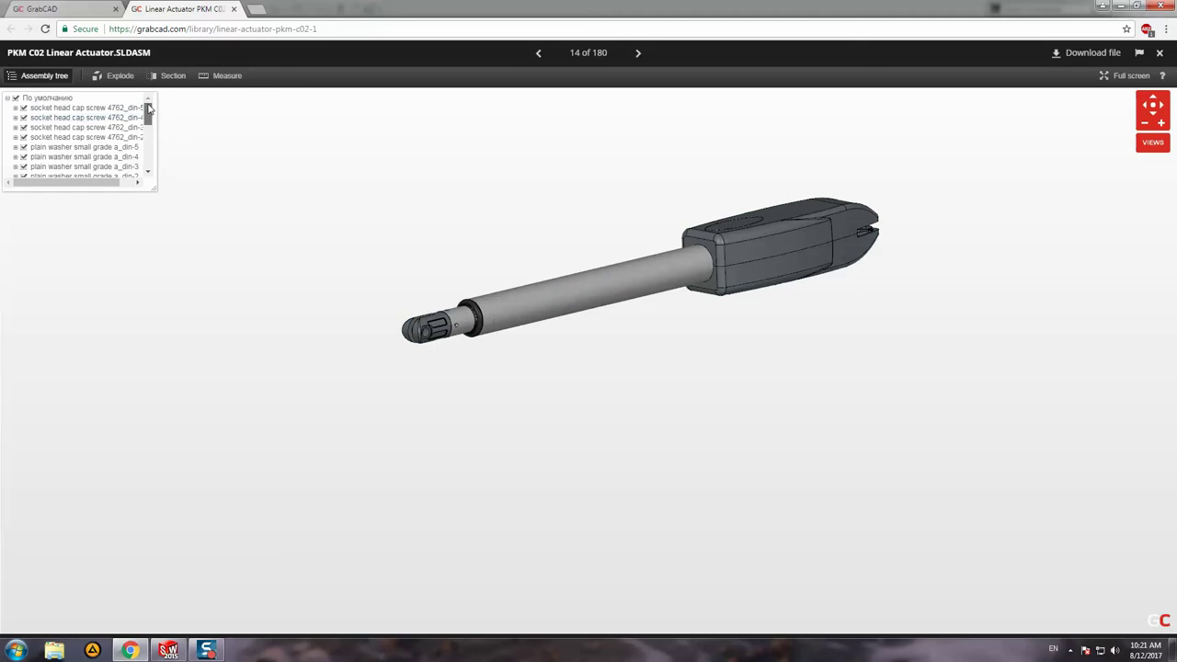
pyautogui.moveTo(148, 109); pyautogui.dragTo(144, 166)
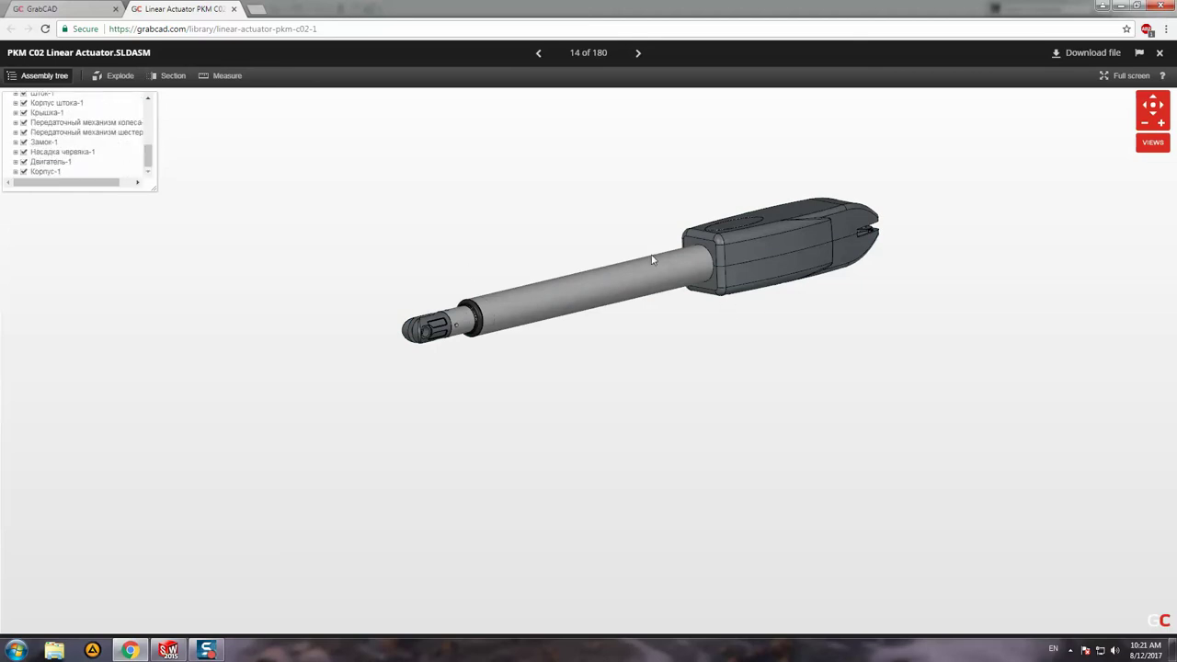
pyautogui.click(519, 303)
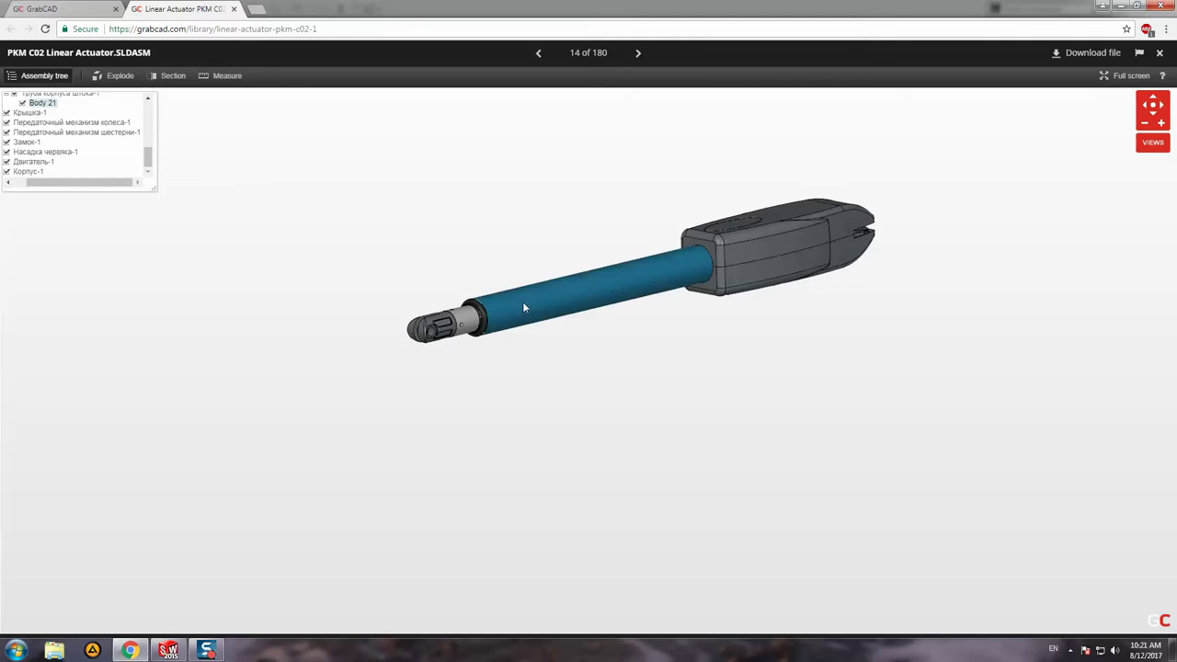
pyautogui.scroll(2, 634, 331)
pyautogui.scroll(2, 597, 282)
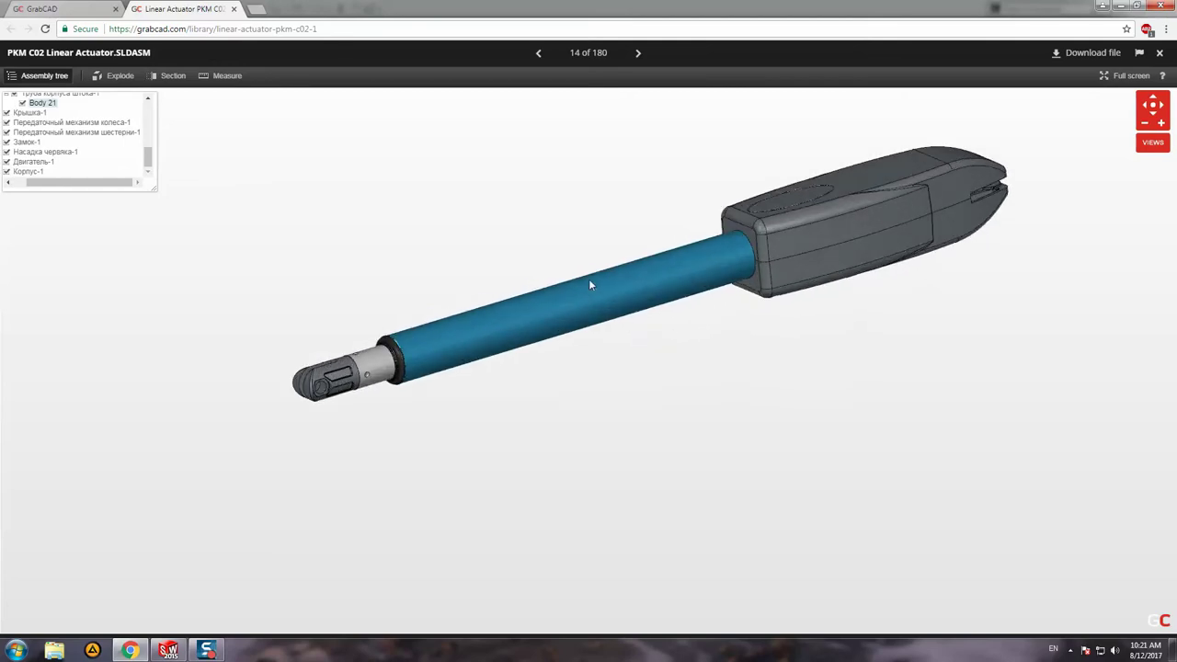
pyautogui.scroll(3, 583, 295)
pyautogui.scroll(3, 572, 304)
pyautogui.scroll(1, 572, 304)
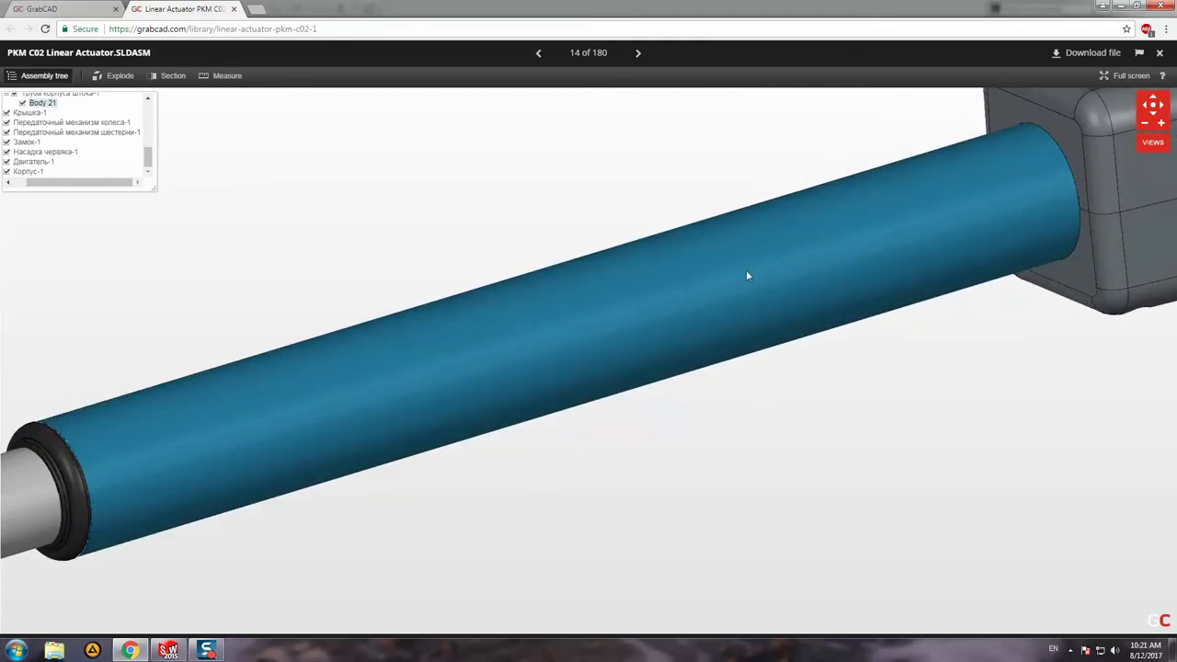
# Isolate the outer tube to inspect it alone, then Show All parts again
pyautogui.rightClick(627, 323)
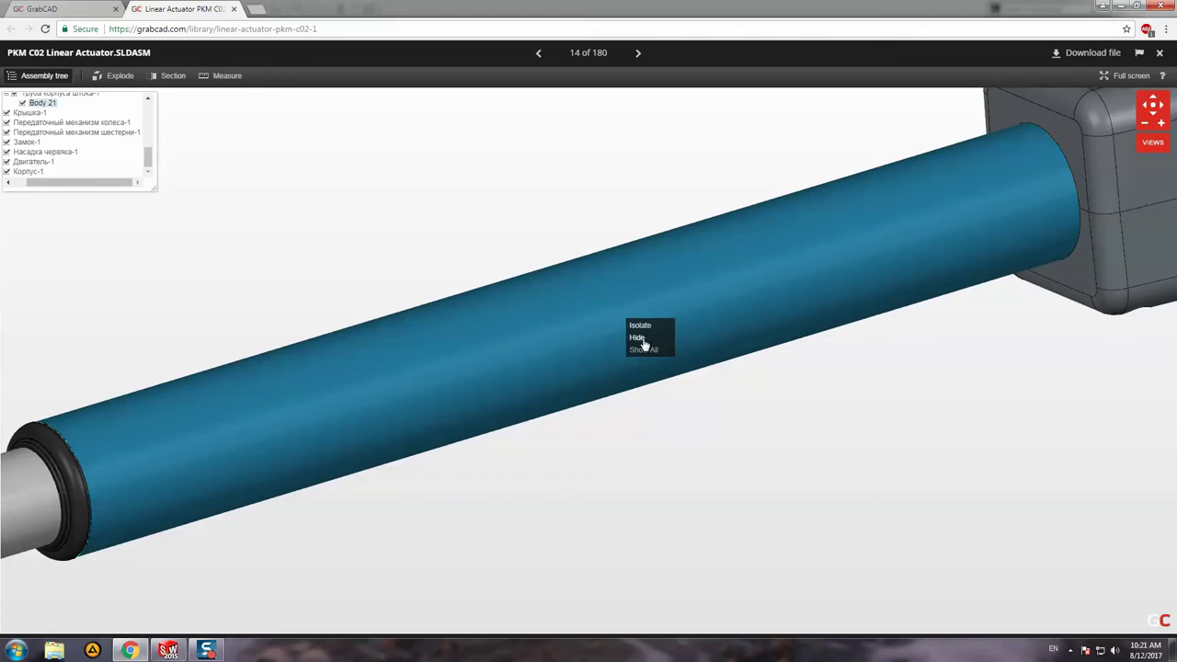
pyautogui.click(640, 326)
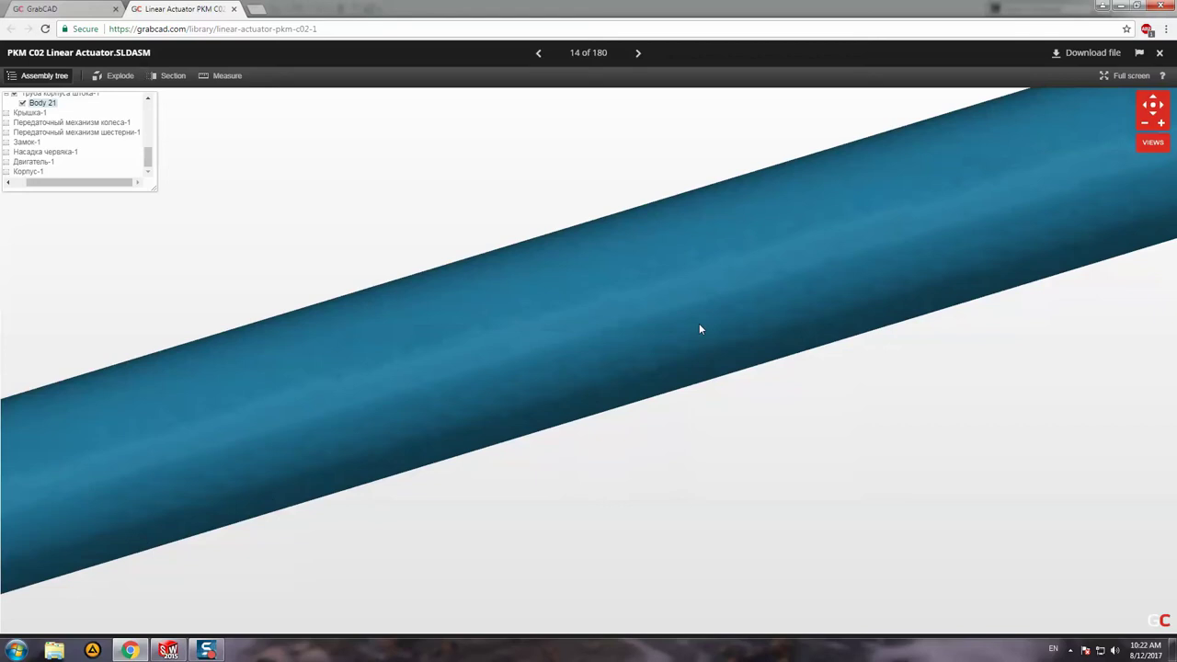
pyautogui.click(550, 206)
pyautogui.moveTo(652, 236); pyautogui.dragTo(603, 261)
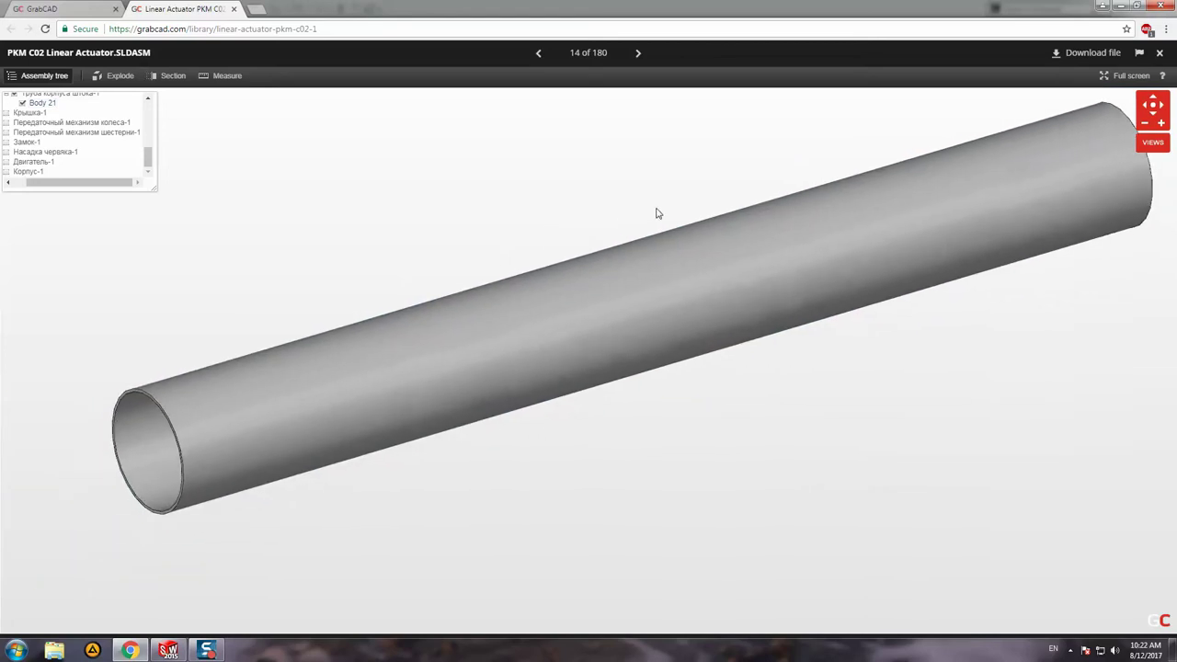
pyautogui.click(600, 307)
pyautogui.rightClick(600, 307)
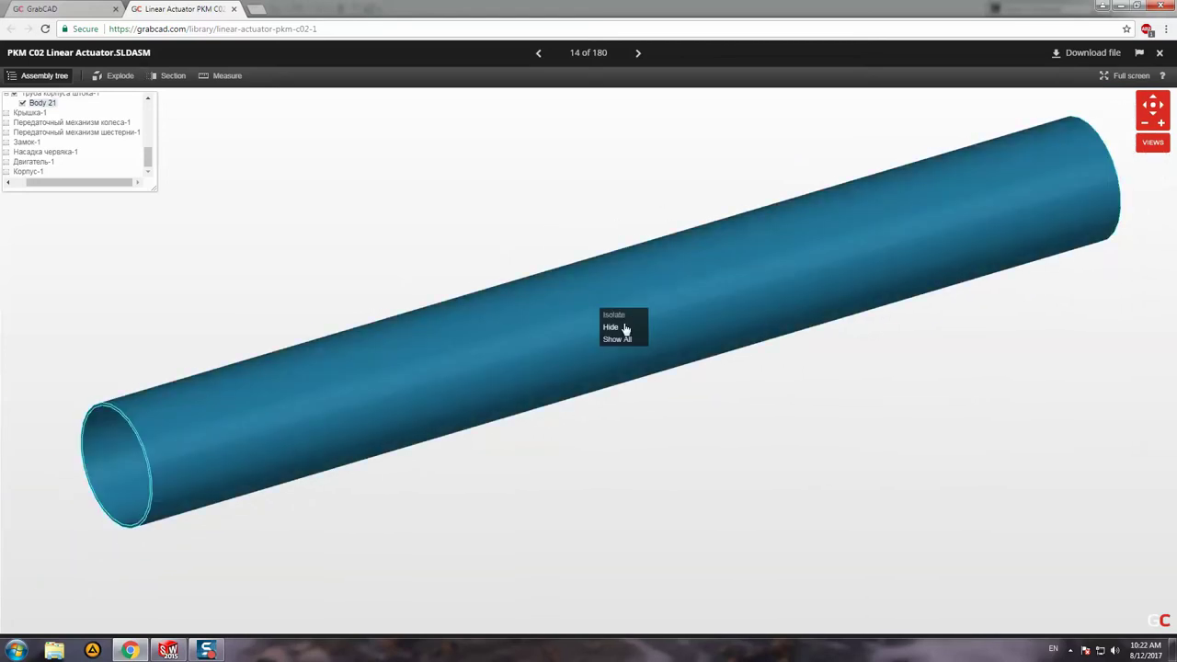
pyautogui.click(631, 339)
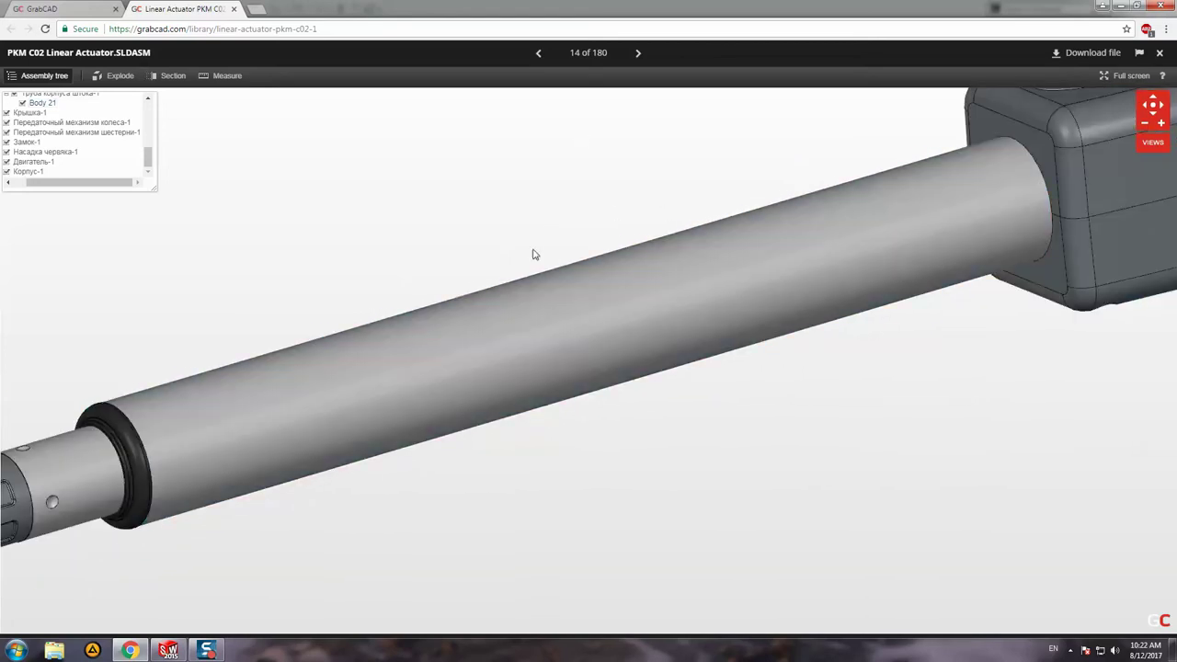
# Hide the housing's top cover to expose the gears
pyautogui.click(437, 359)
pyautogui.rightClick(437, 360)
pyautogui.click(453, 385)
pyautogui.scroll(-2, 677, 263)
pyautogui.scroll(-2, 684, 267)
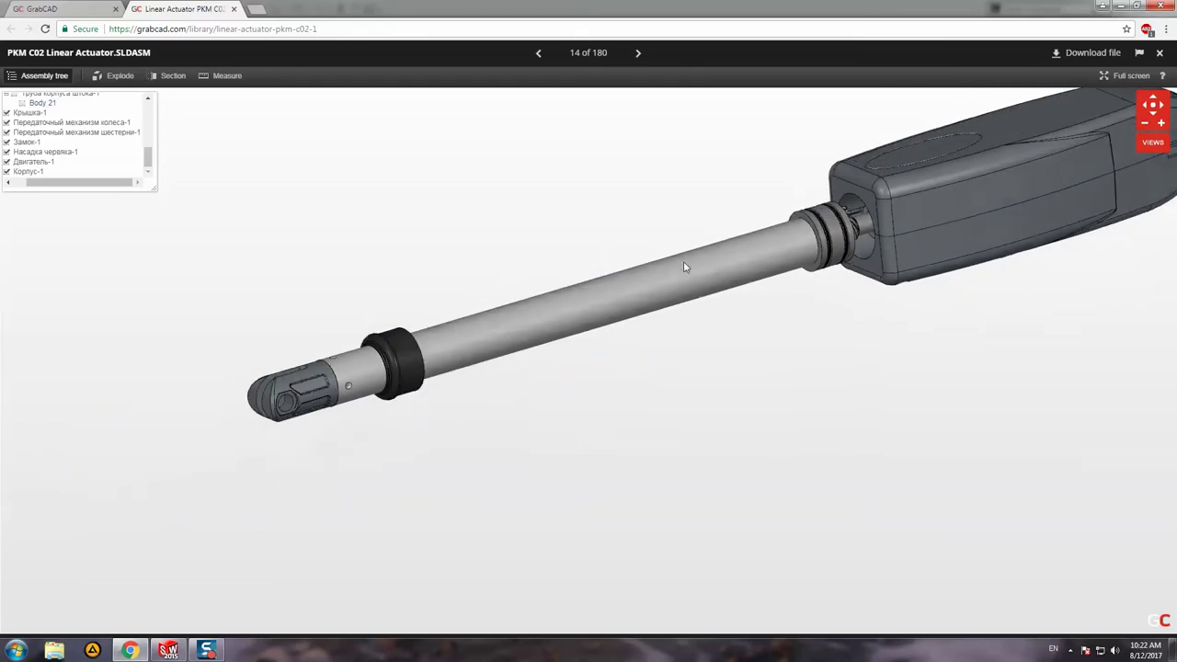
pyautogui.scroll(-2, 685, 268)
pyautogui.scroll(2, 701, 296)
pyautogui.scroll(-1, 852, 304)
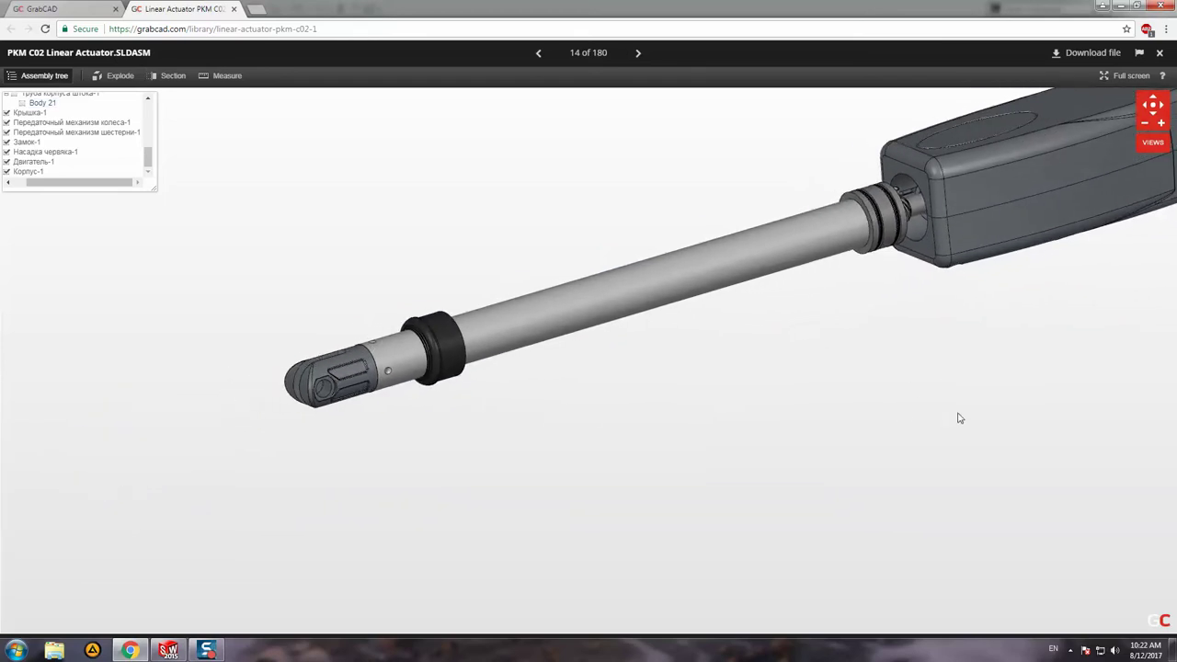
pyautogui.scroll(-2, 959, 418)
pyautogui.click(857, 221)
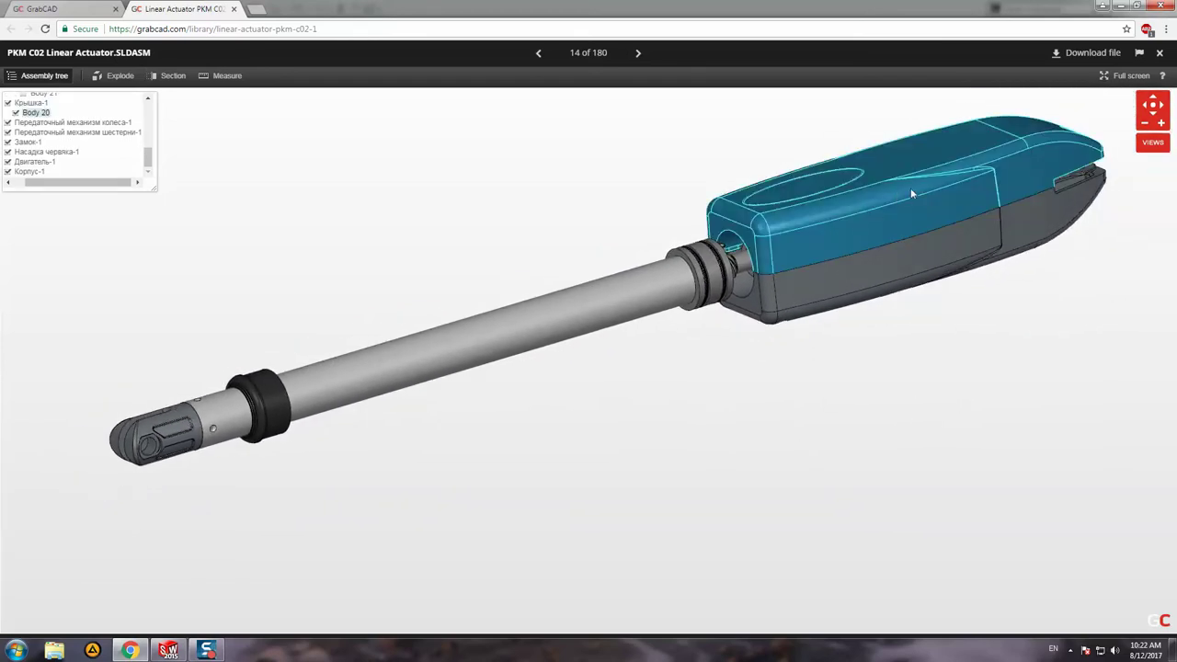
pyautogui.rightClick(908, 224)
pyautogui.click(911, 243)
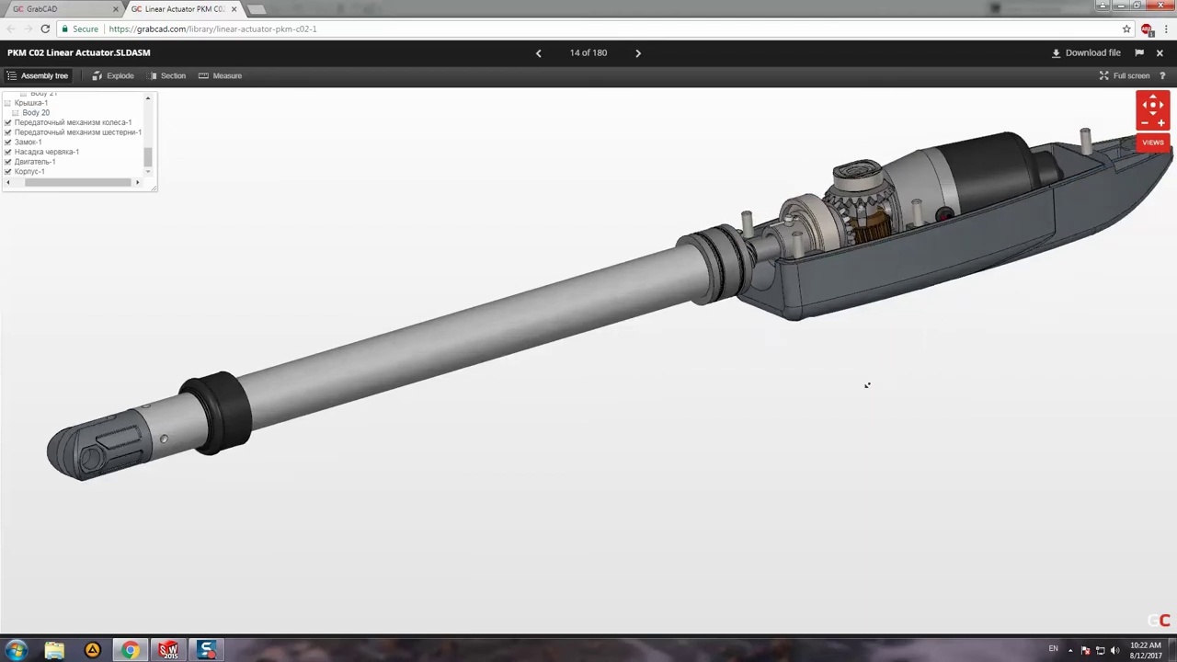
# Hide the lower housing shell to expose the motor
pyautogui.moveTo(922, 330); pyautogui.dragTo(953, 442)
pyautogui.scroll(2, 875, 379)
pyautogui.scroll(-3, 875, 379)
pyautogui.moveTo(591, 197); pyautogui.dragTo(848, 262)
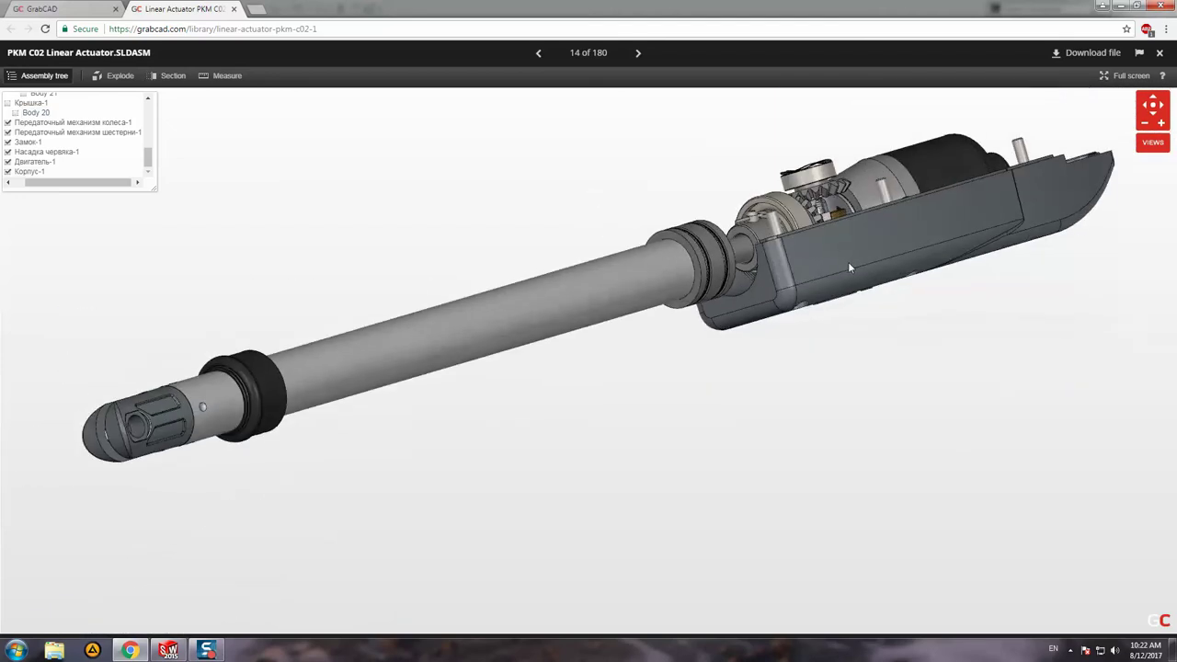
pyautogui.click(848, 261)
pyautogui.rightClick(849, 263)
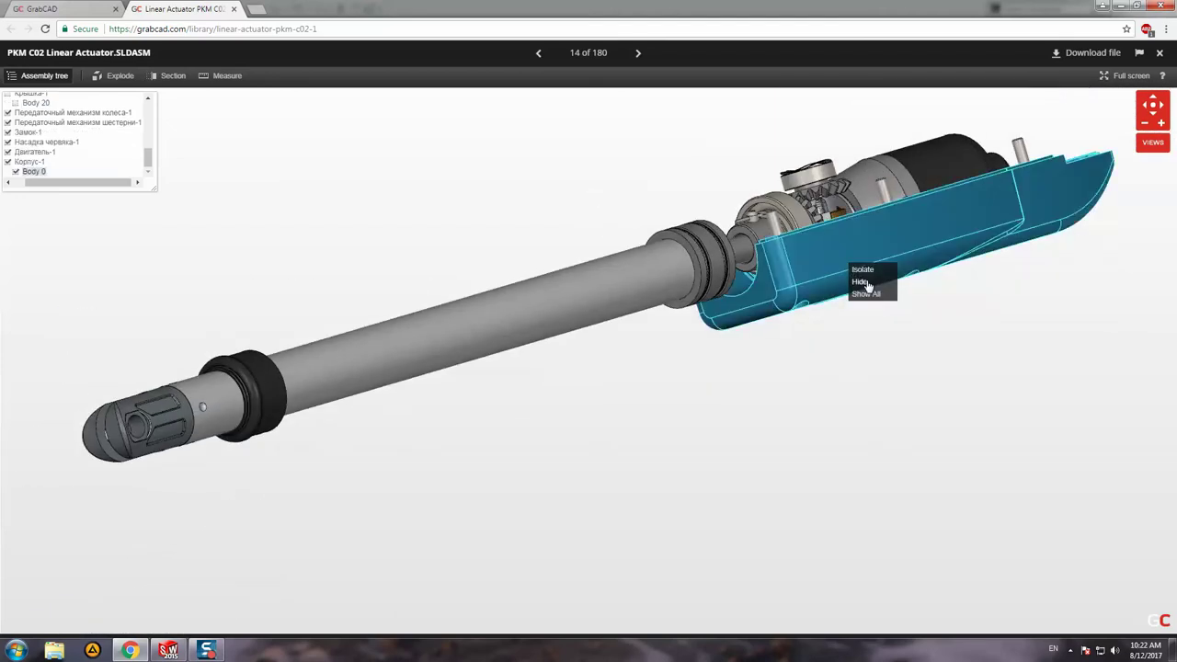
pyautogui.click(865, 283)
# Hide the outer tube to reveal the lead screw, then orbit to view the internals
pyautogui.scroll(4, 938, 282)
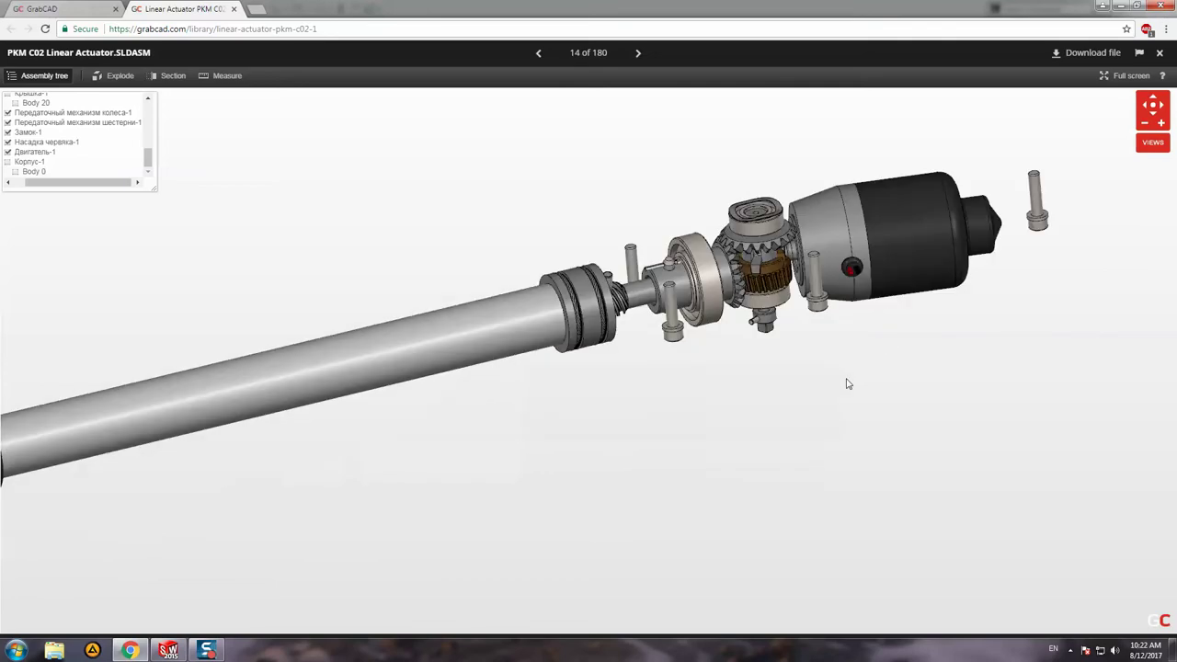
pyautogui.scroll(-2, 828, 389)
pyautogui.scroll(-1, 750, 326)
pyautogui.scroll(-1, 512, 268)
pyautogui.scroll(-1, 401, 238)
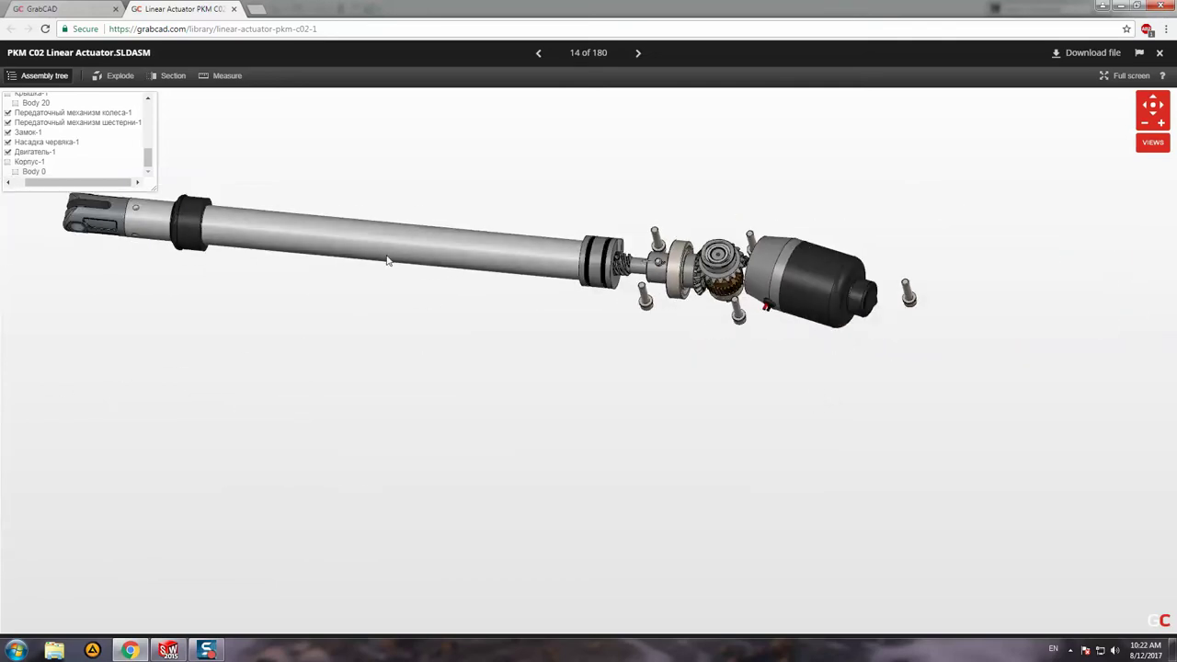
pyautogui.rightClick(387, 261)
pyautogui.click(405, 273)
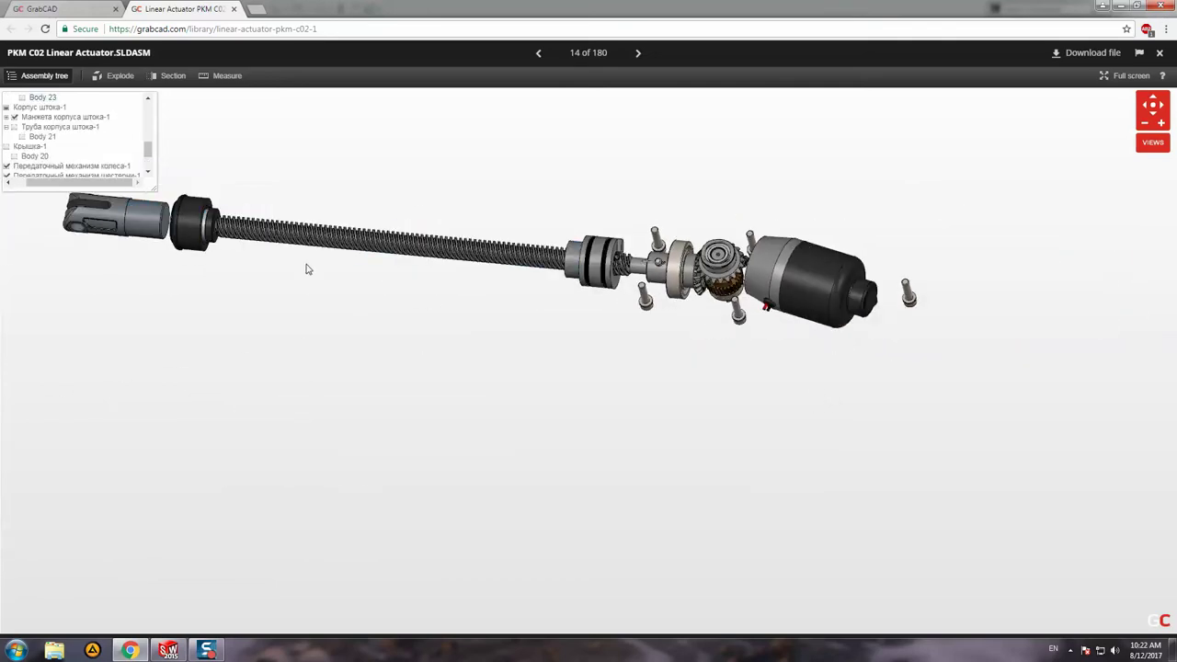
pyautogui.moveTo(550, 330)
pyautogui.mouseDown()
pyautogui.moveTo(434, 366)
pyautogui.moveTo(619, 331)
pyautogui.moveTo(534, 271)
pyautogui.moveTo(3, 150)
pyautogui.mouseUp()
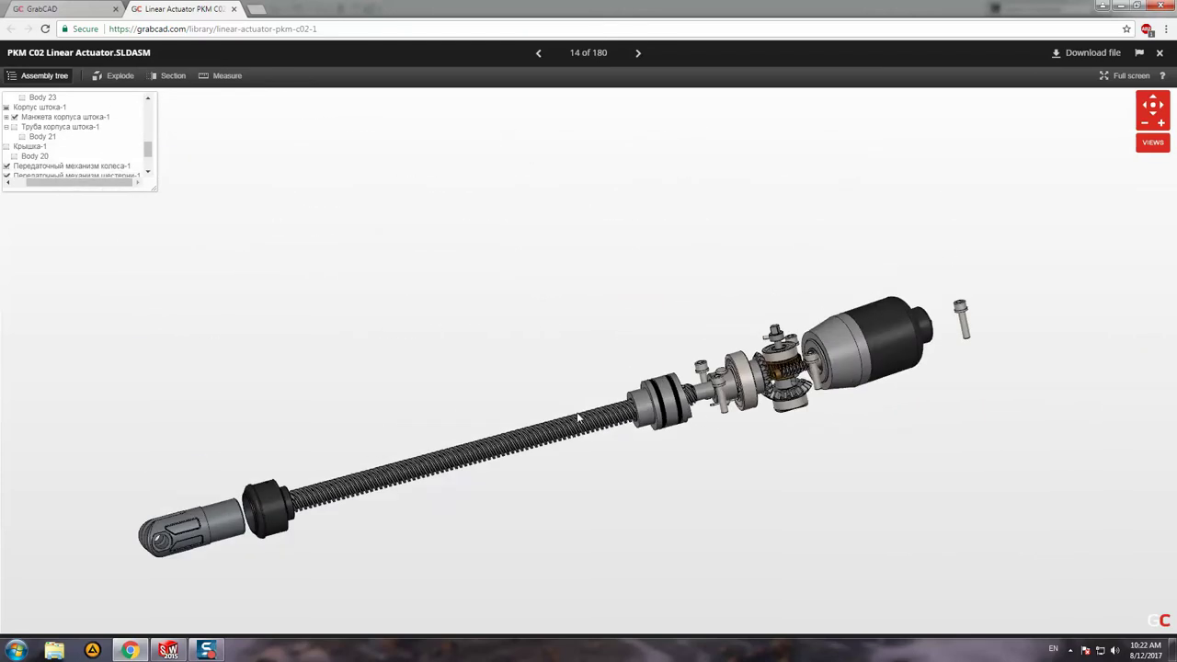
# Tick Крышка-1, Труба корпуса штока-1, Труба штока-1 and Корпус-1, then orbit the restored actuator
pyautogui.click(8, 147)
pyautogui.click(14, 129)
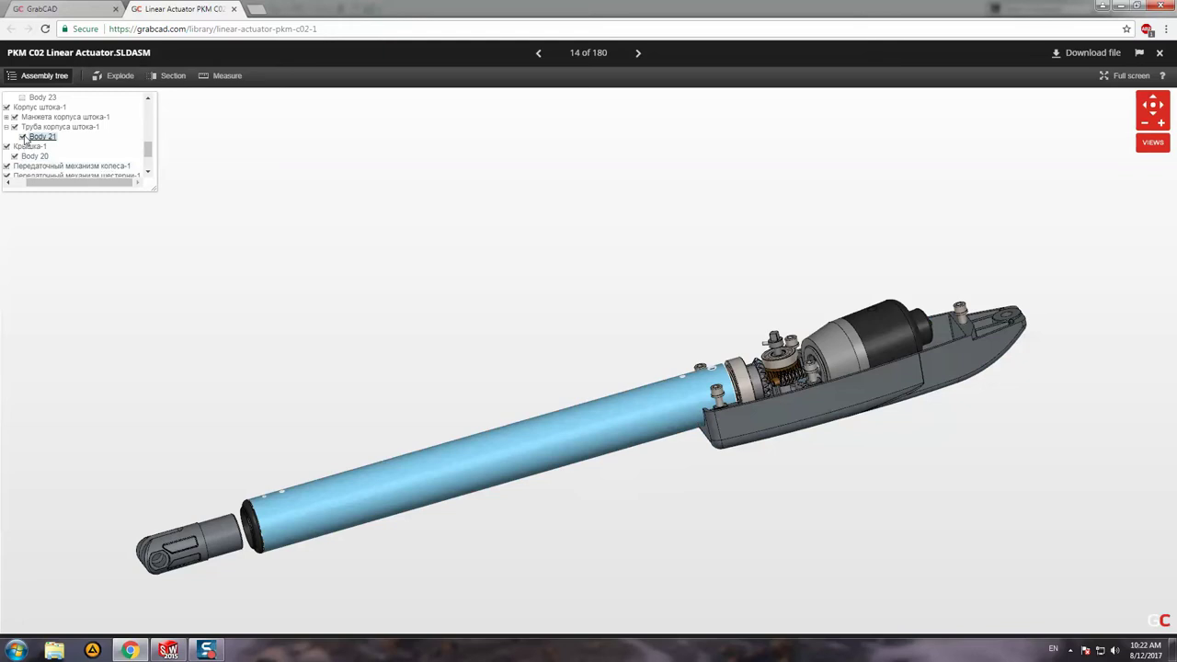
pyautogui.scroll(2, 19, 132)
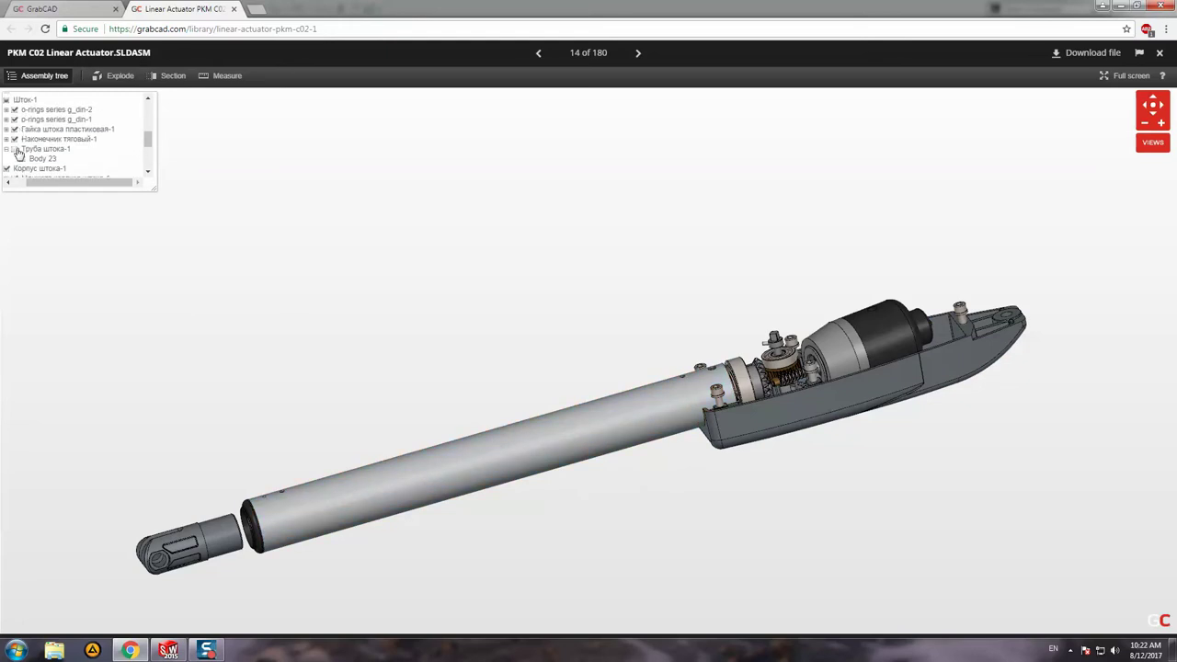
pyautogui.click(14, 148)
pyautogui.scroll(5, 37, 142)
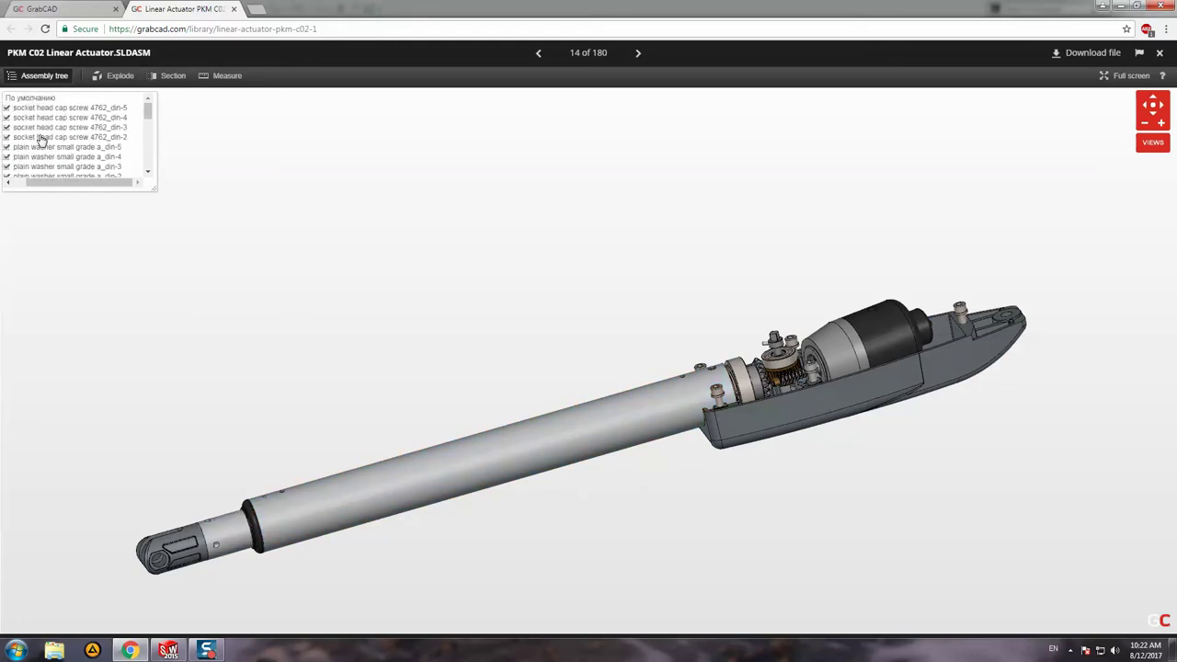
pyautogui.scroll(-3, 40, 139)
pyautogui.scroll(-3, 41, 140)
pyautogui.scroll(-2, 41, 140)
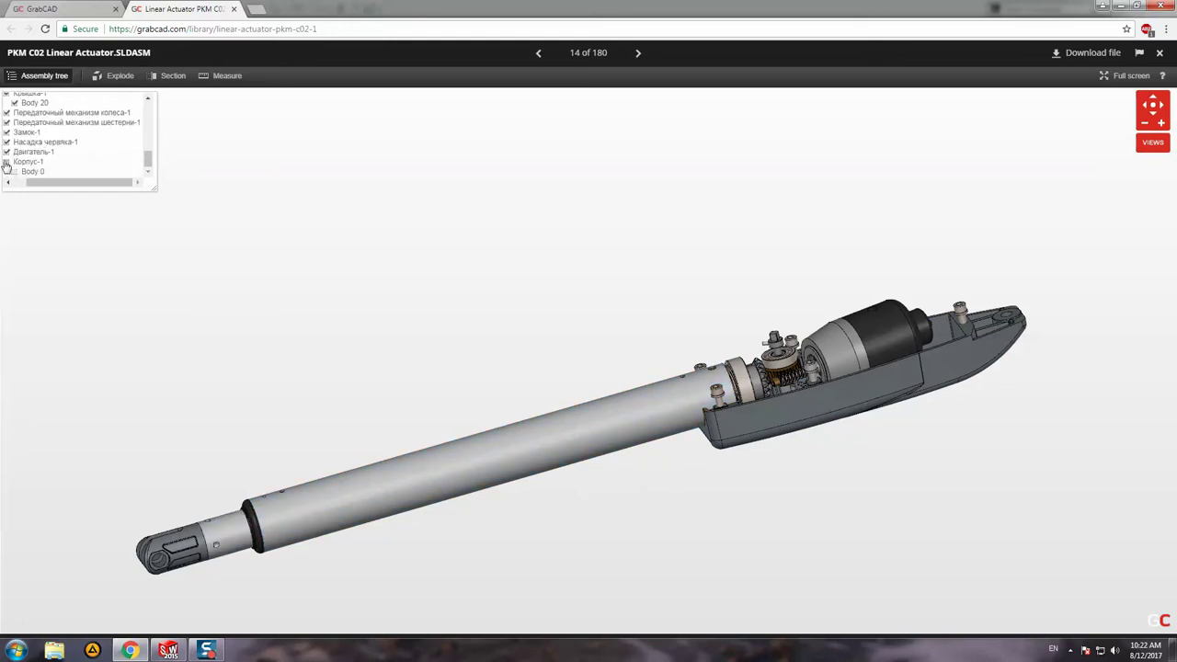
pyautogui.click(7, 163)
pyautogui.moveTo(693, 368); pyautogui.dragTo(864, 428)
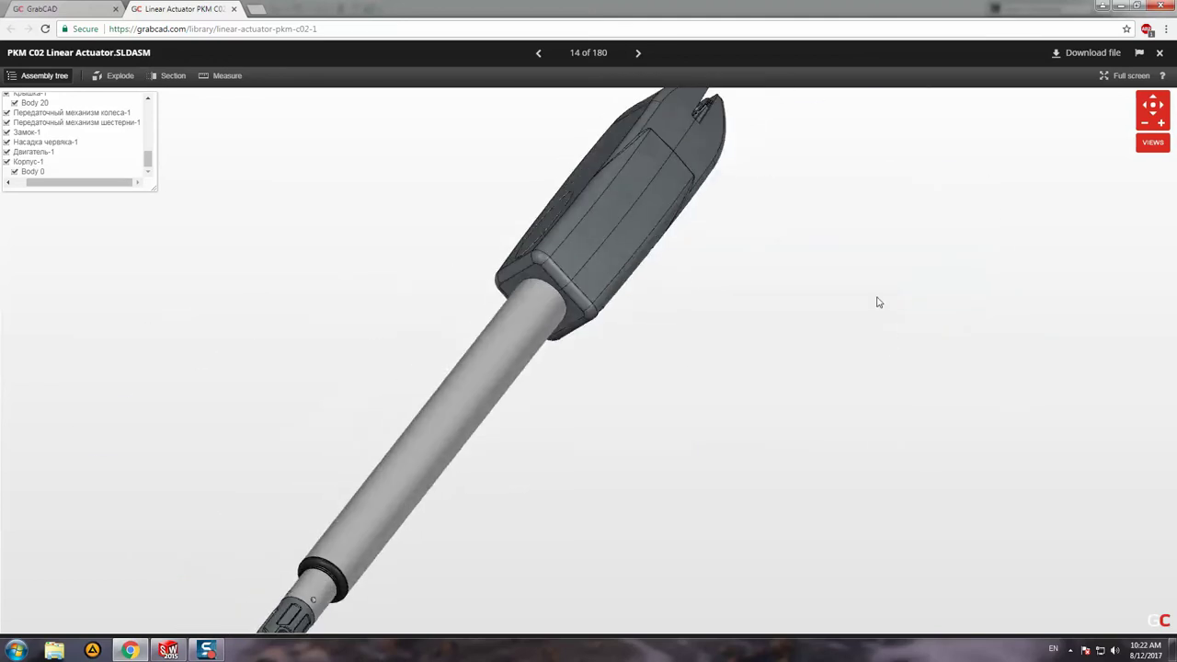
pyautogui.moveTo(957, 340)
pyautogui.mouseDown()
pyautogui.moveTo(733, 313)
pyautogui.moveTo(757, 264)
pyautogui.moveTo(722, 263)
pyautogui.moveTo(802, 301)
pyautogui.moveTo(779, 328)
pyautogui.moveTo(767, 285)
pyautogui.mouseUp()
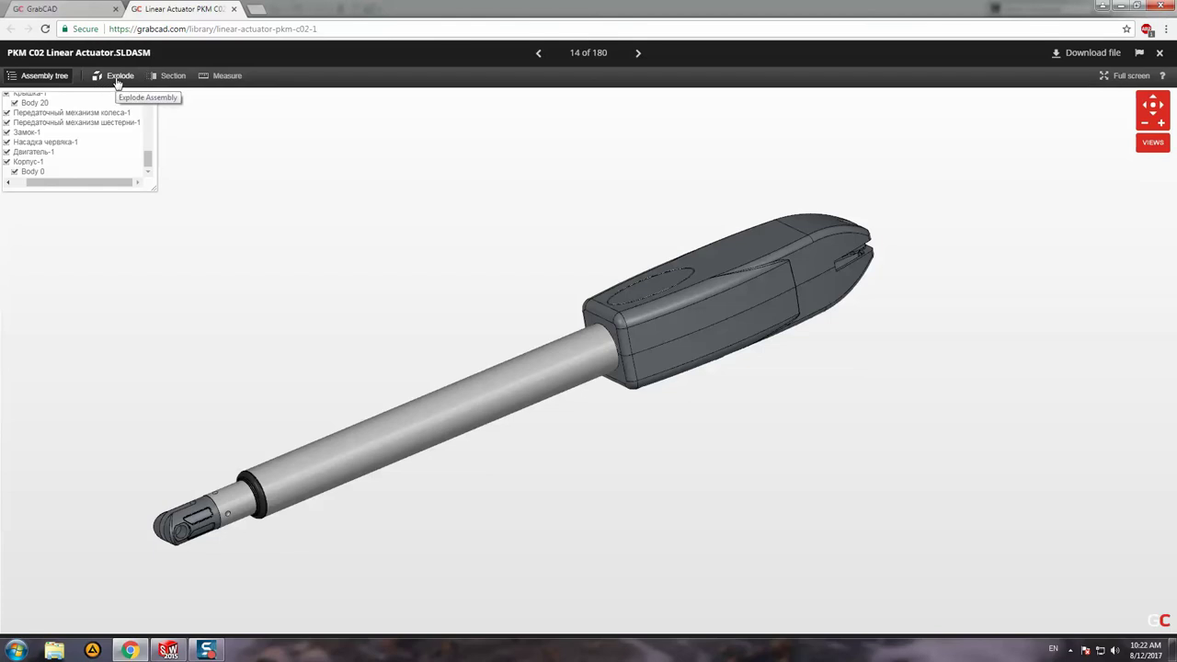
# Drag the Explode Assembly slider to spread the actuator parts progressively apart
pyautogui.click(114, 81)
pyautogui.moveTo(572, 378)
pyautogui.mouseDown()
pyautogui.moveTo(491, 328)
pyautogui.moveTo(402, 392)
pyautogui.moveTo(617, 321)
pyautogui.moveTo(959, 248)
pyautogui.mouseUp()
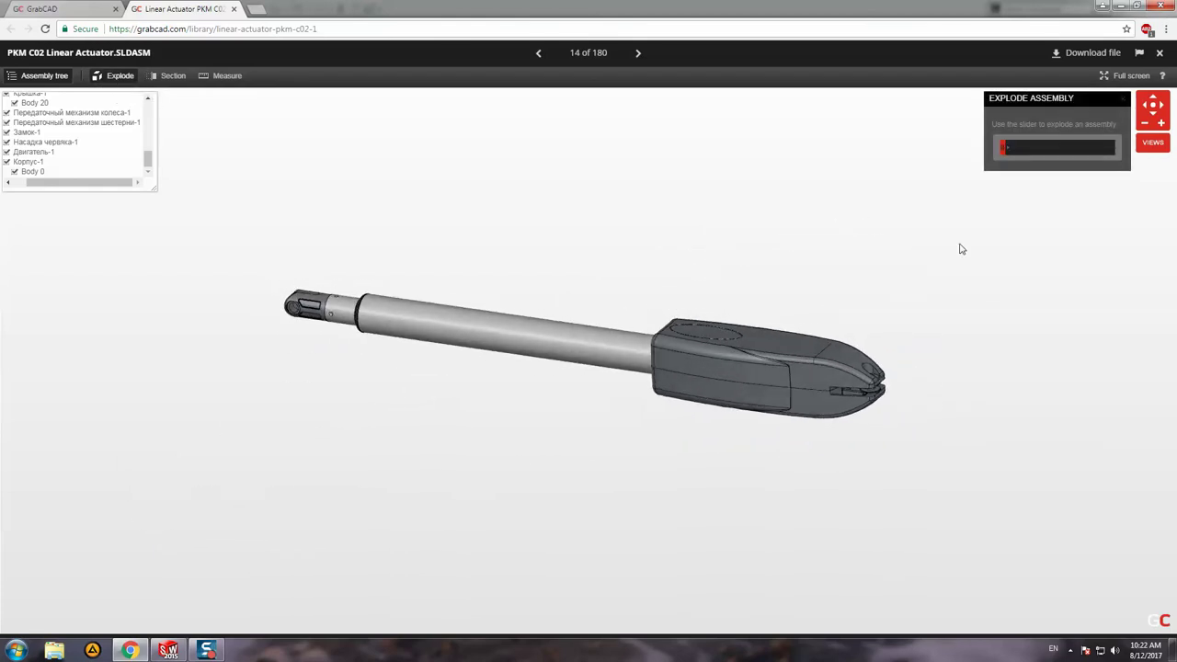
pyautogui.click(1004, 153)
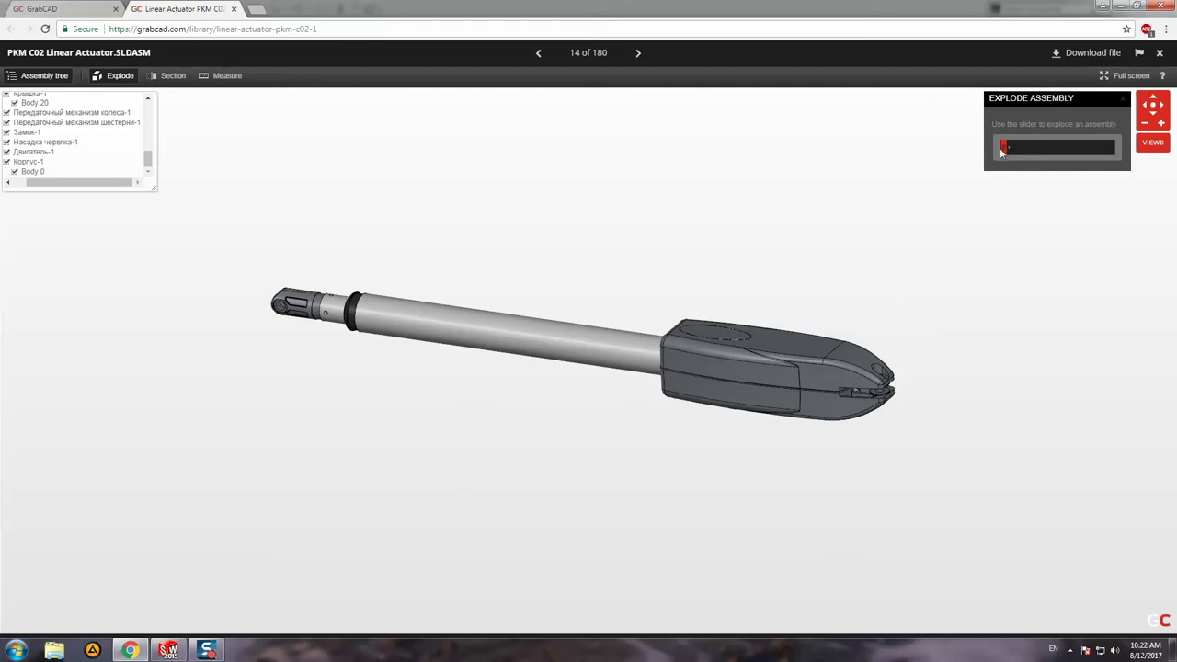
pyautogui.moveTo(1002, 152); pyautogui.dragTo(1014, 152)
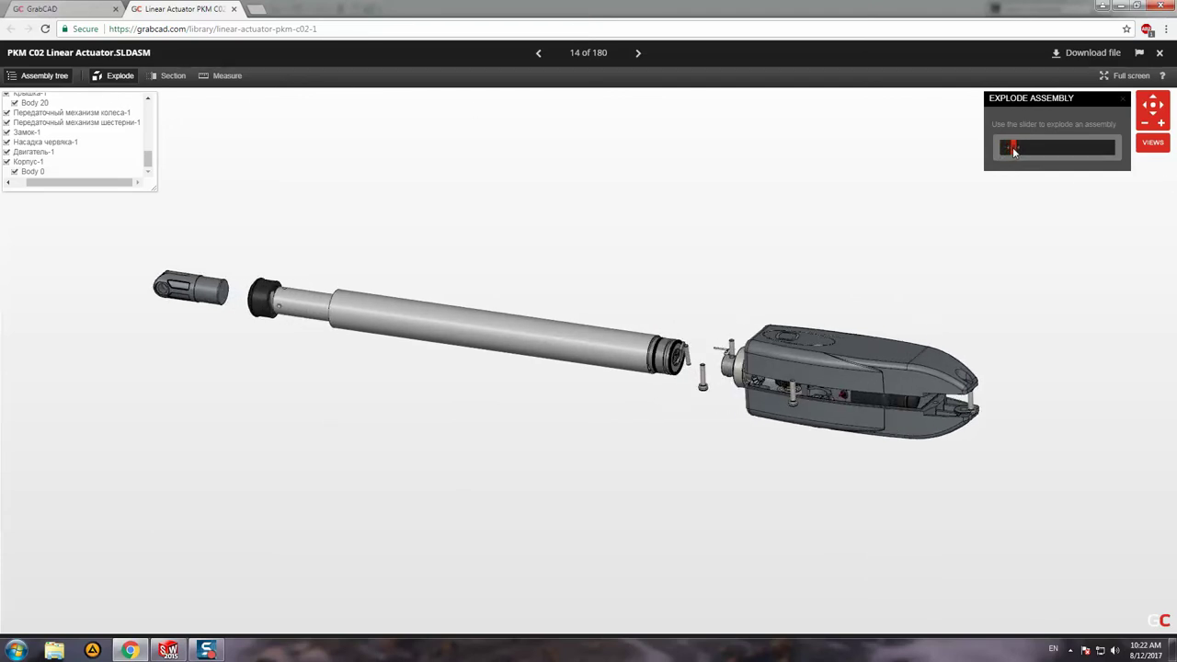
pyautogui.moveTo(1014, 151); pyautogui.dragTo(1049, 147)
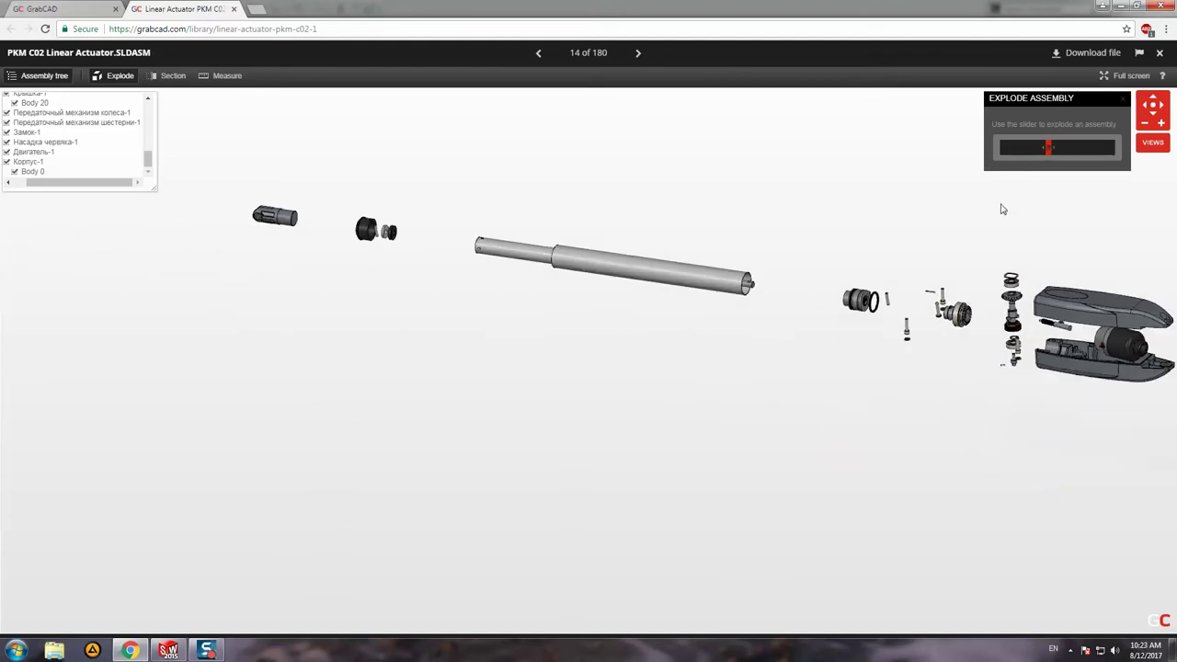
pyautogui.moveTo(1002, 210); pyautogui.dragTo(901, 273, button='right')
pyautogui.moveTo(1051, 149); pyautogui.dragTo(1065, 148)
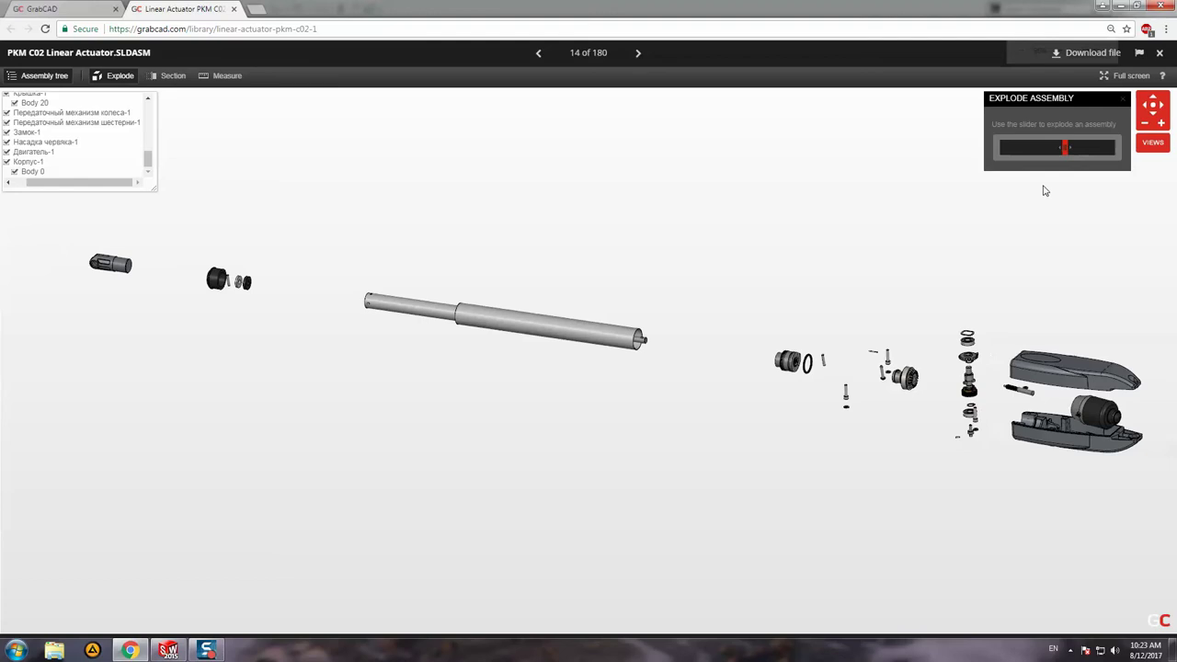
# Explode the parts to their widest spread, orbit to inspect, then collapse them back together
pyautogui.hotkey('ctrl', '-')
pyautogui.hotkey('ctrl', '-')
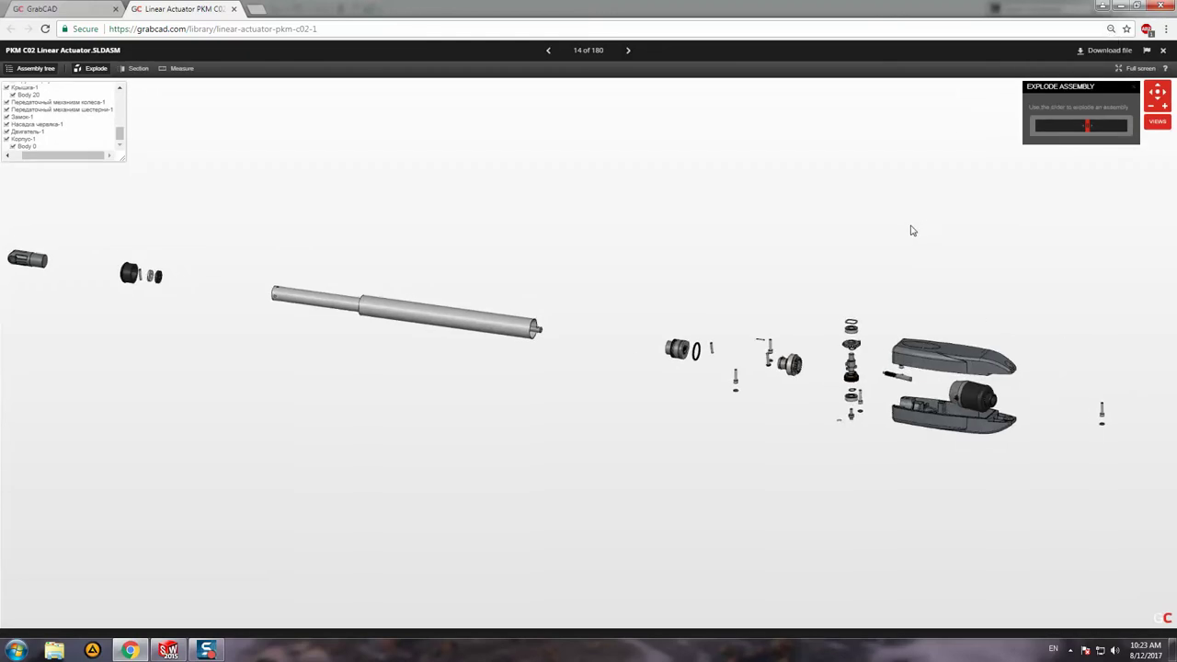
pyautogui.scroll(-1, 906, 227)
pyautogui.scroll(-1, 903, 223)
pyautogui.scroll(1, 904, 228)
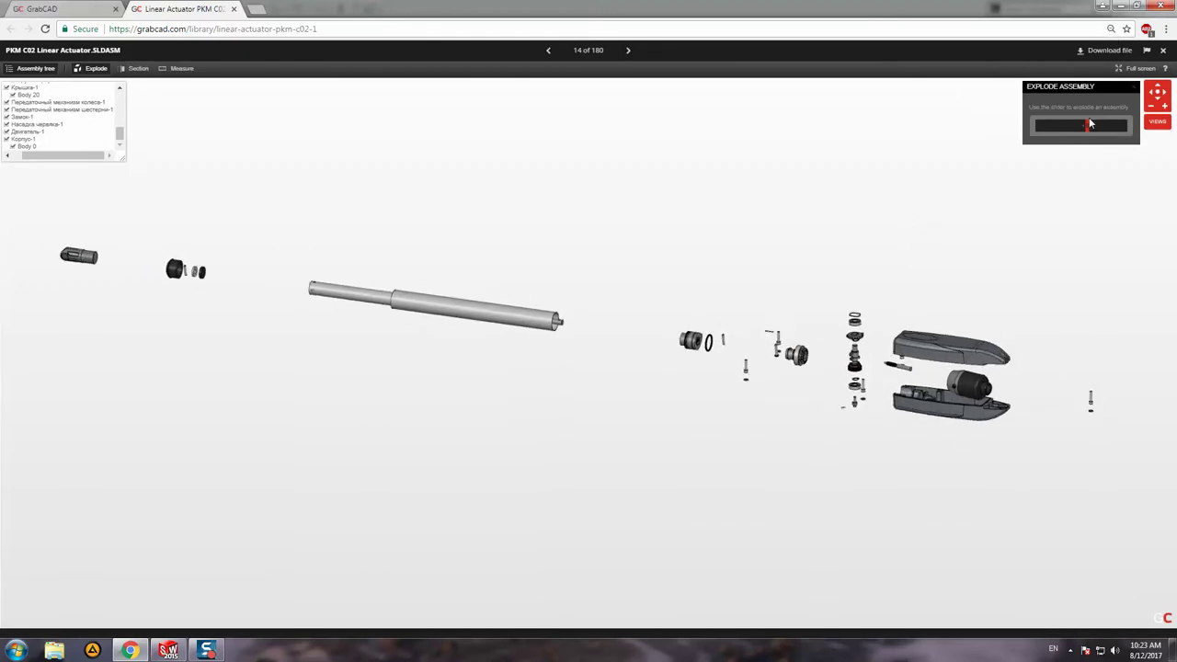
pyautogui.click(1091, 124)
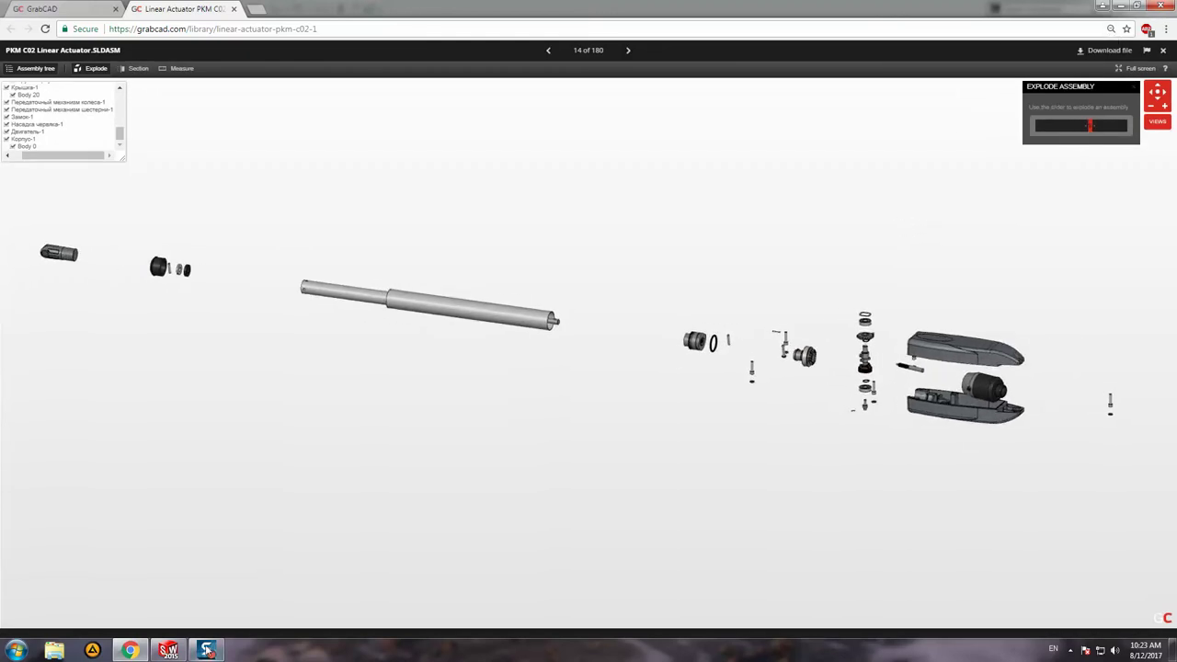
pyautogui.hotkey('ctrl', '0')
pyautogui.moveTo(759, 269)
pyautogui.mouseDown()
pyautogui.moveTo(706, 275)
pyautogui.moveTo(901, 436)
pyautogui.moveTo(804, 447)
pyautogui.moveTo(709, 342)
pyautogui.moveTo(1011, 240)
pyautogui.mouseUp()
pyautogui.scroll(-3, 1011, 240)
pyautogui.scroll(-1, 1003, 239)
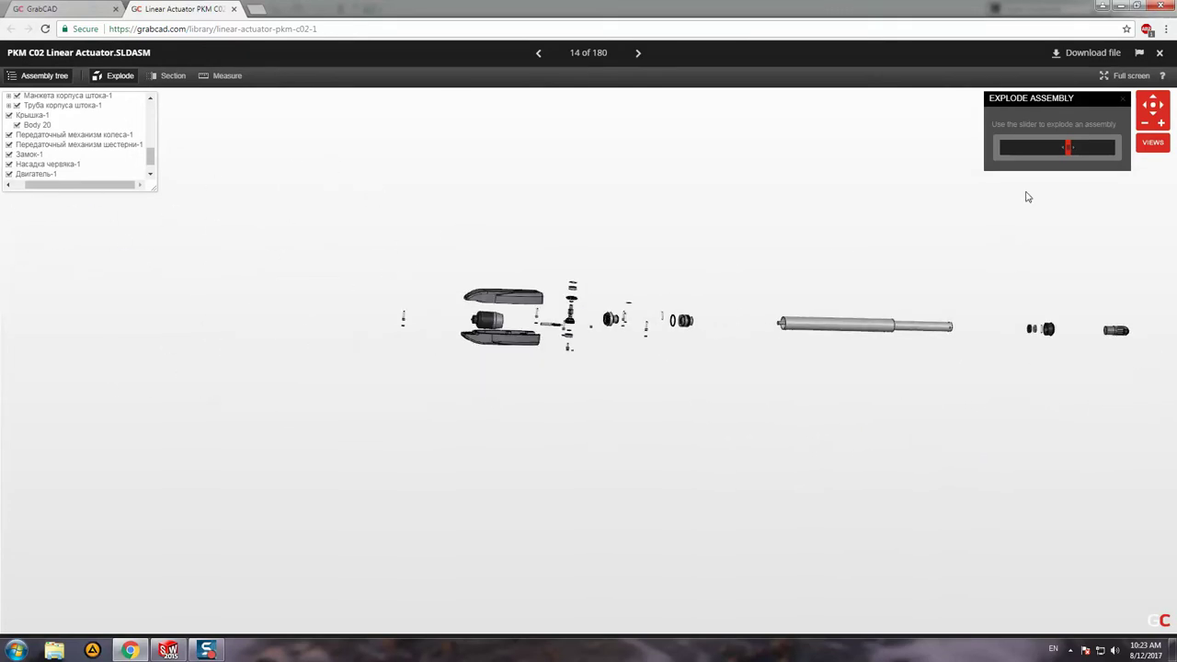
pyautogui.moveTo(1067, 148); pyautogui.dragTo(1113, 149)
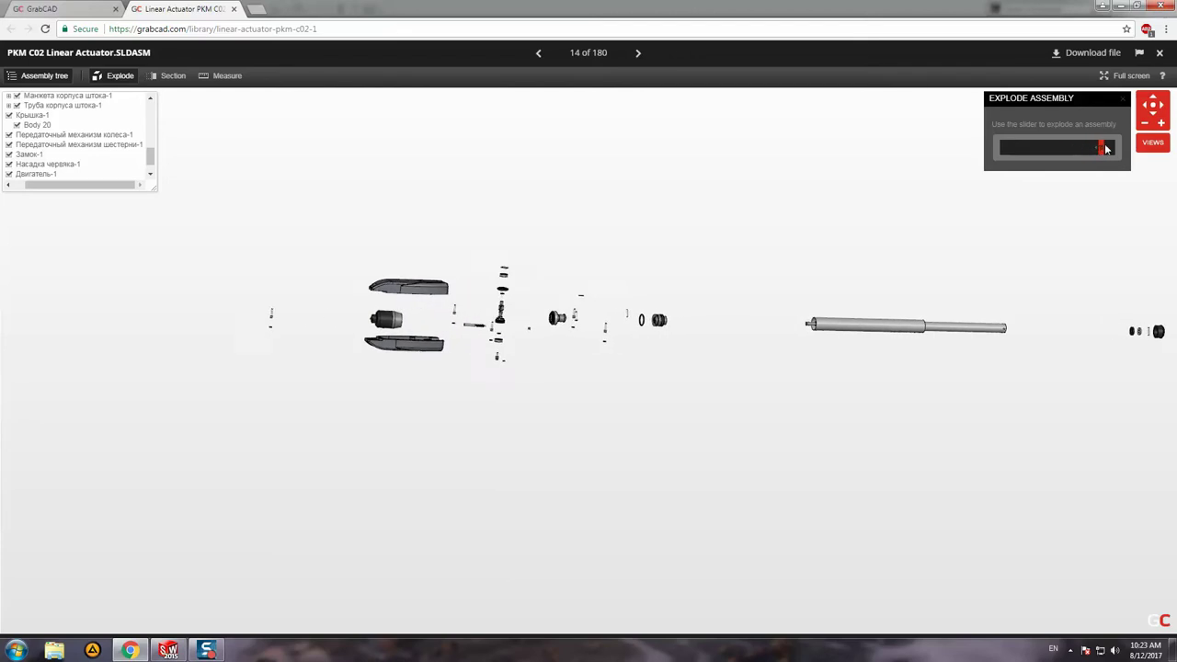
pyautogui.moveTo(1121, 148)
pyautogui.mouseDown()
pyautogui.moveTo(1011, 151)
pyautogui.moveTo(1145, 164)
pyautogui.moveTo(966, 168)
pyautogui.mouseUp()
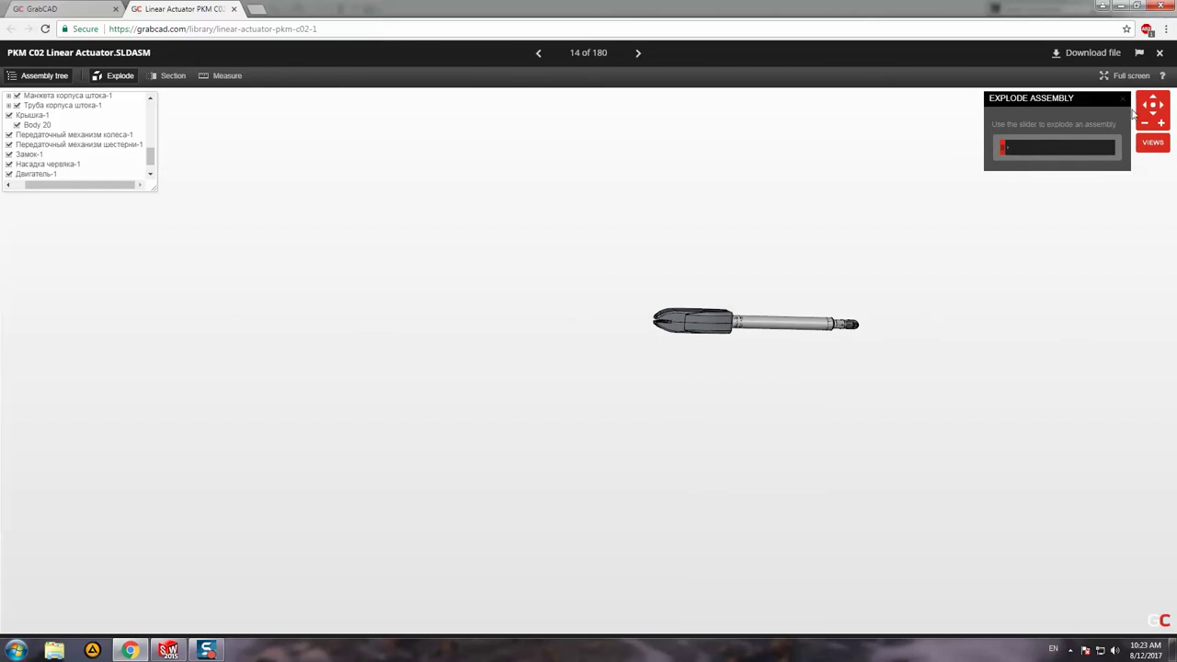
# Close the explode controls and orbit and zoom to an enlarged diagonal view of the actuator
pyautogui.click(1124, 99)
pyautogui.moveTo(759, 277)
pyautogui.mouseDown()
pyautogui.moveTo(874, 387)
pyautogui.moveTo(763, 348)
pyautogui.mouseUp()
pyautogui.scroll(3, 388, 197)
pyautogui.scroll(3, 389, 197)
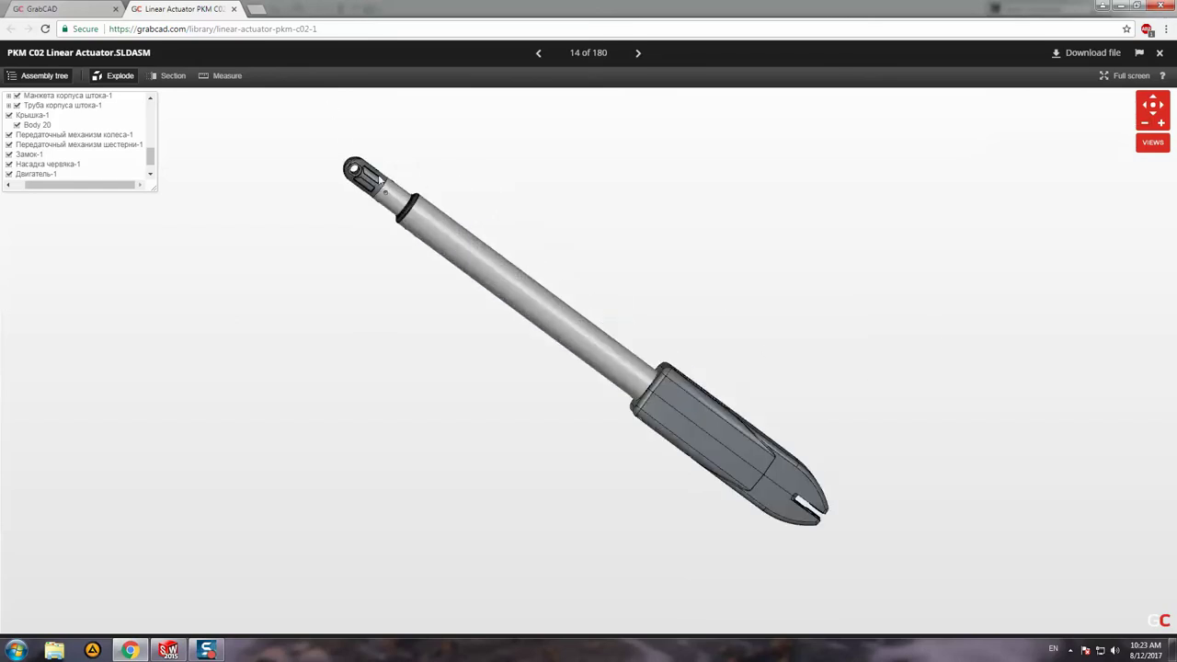
pyautogui.moveTo(389, 197); pyautogui.dragTo(683, 267)
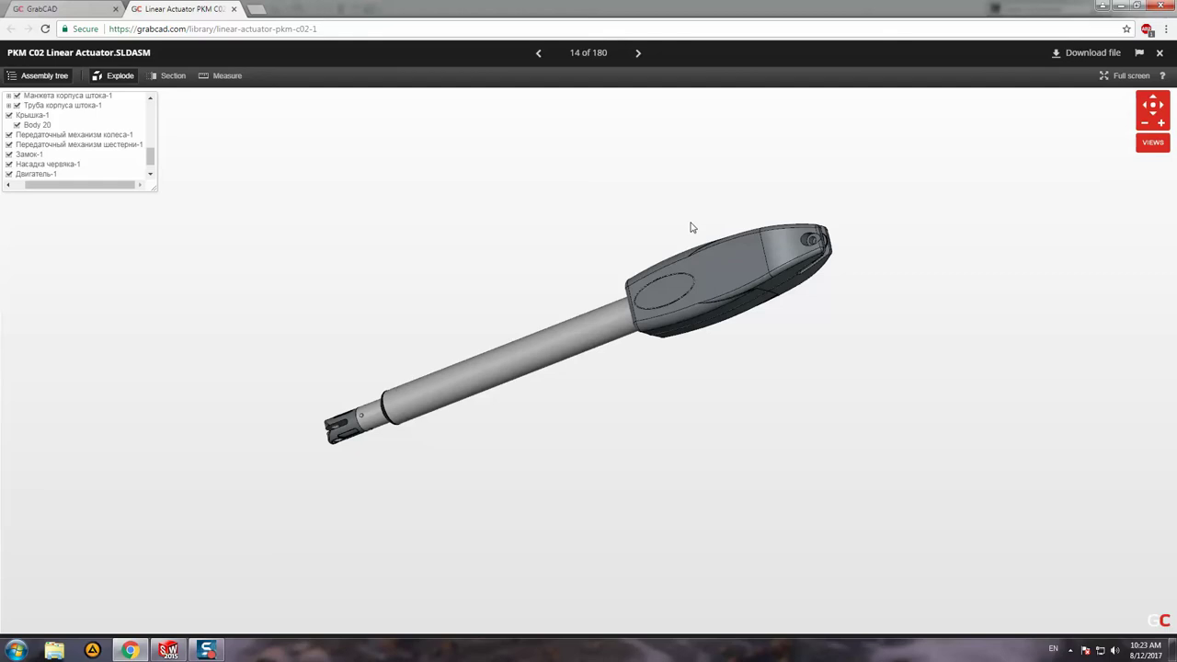
pyautogui.moveTo(545, 292); pyautogui.dragTo(555, 265)
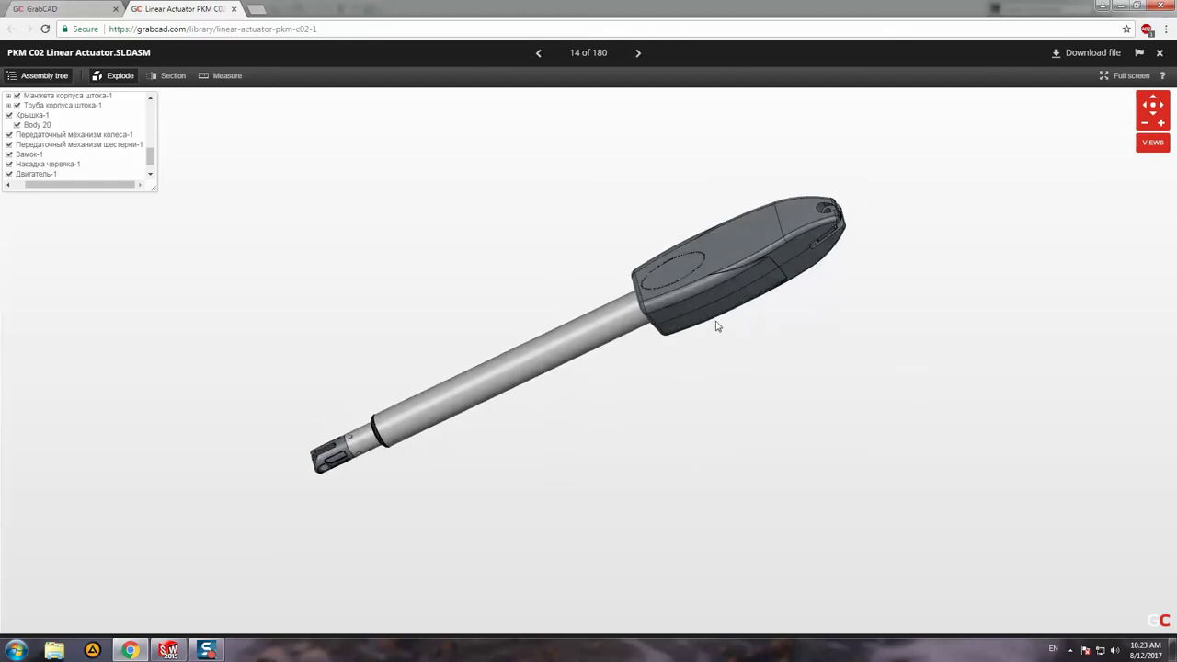
# Cut the actuator with an X-axis section plane and slide it along the rod to expose the lead screw
pyautogui.click(171, 77)
pyautogui.moveTo(466, 281)
pyautogui.mouseDown()
pyautogui.moveTo(743, 327)
pyautogui.moveTo(806, 282)
pyautogui.moveTo(784, 221)
pyautogui.mouseUp()
pyautogui.click(976, 142)
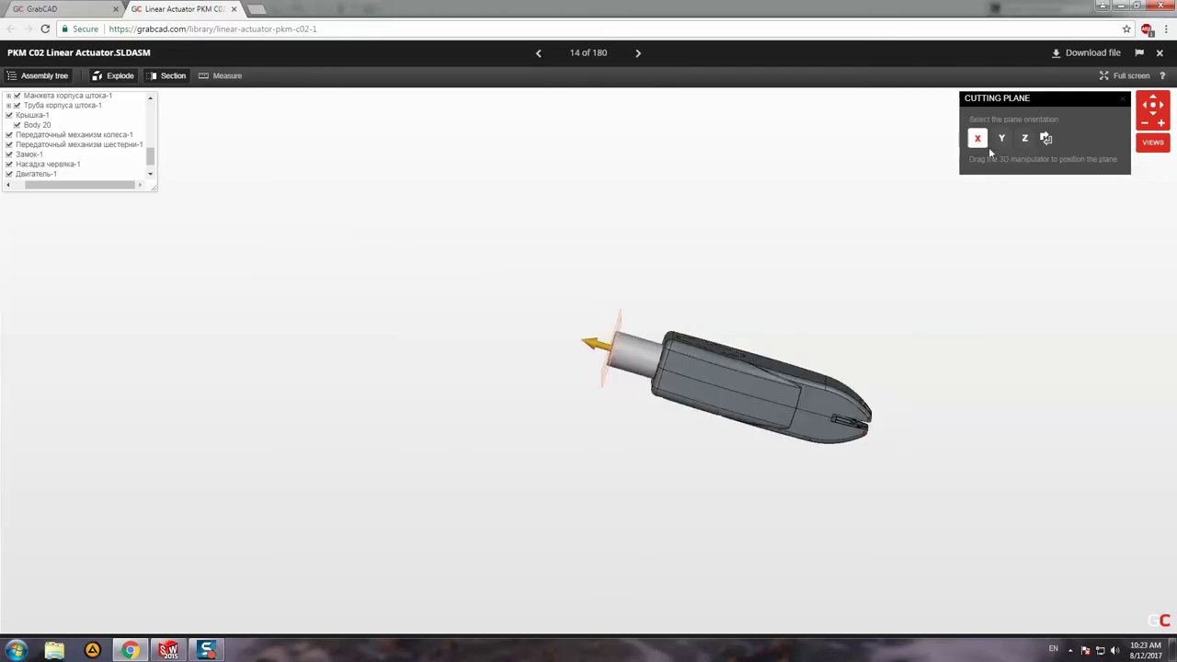
pyautogui.moveTo(504, 431); pyautogui.dragTo(670, 439)
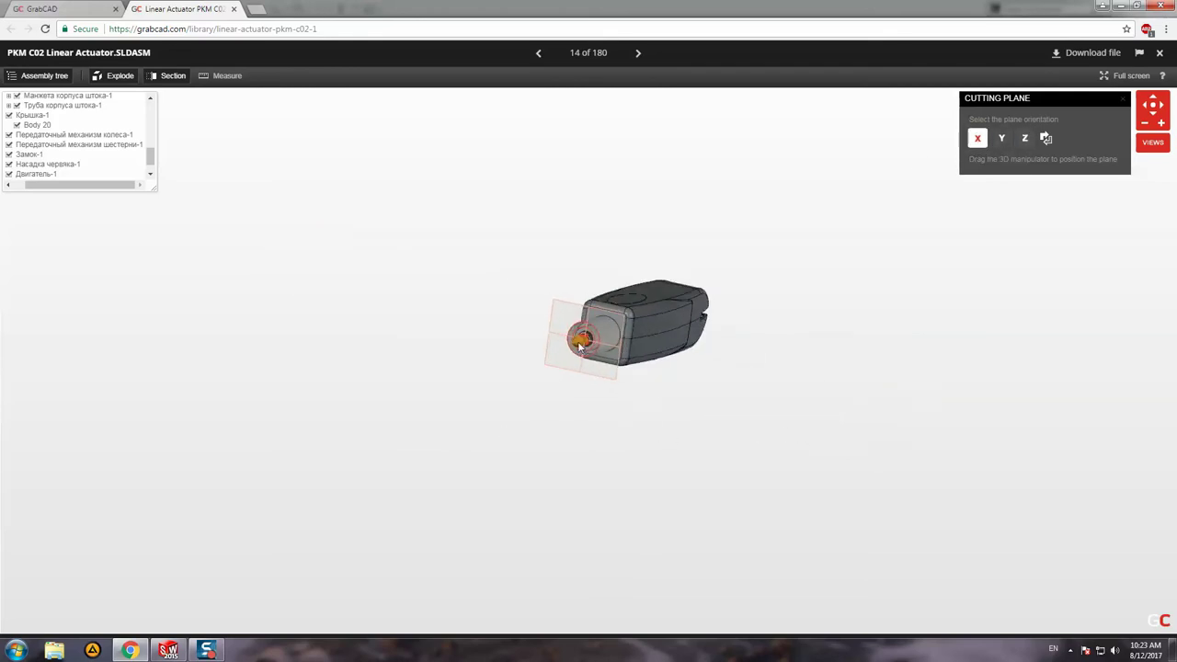
pyautogui.moveTo(580, 346)
pyautogui.mouseDown()
pyautogui.moveTo(355, 386)
pyautogui.moveTo(672, 386)
pyautogui.moveTo(620, 396)
pyautogui.moveTo(553, 369)
pyautogui.moveTo(571, 324)
pyautogui.mouseUp()
pyautogui.scroll(2, 618, 345)
pyautogui.scroll(3, 617, 345)
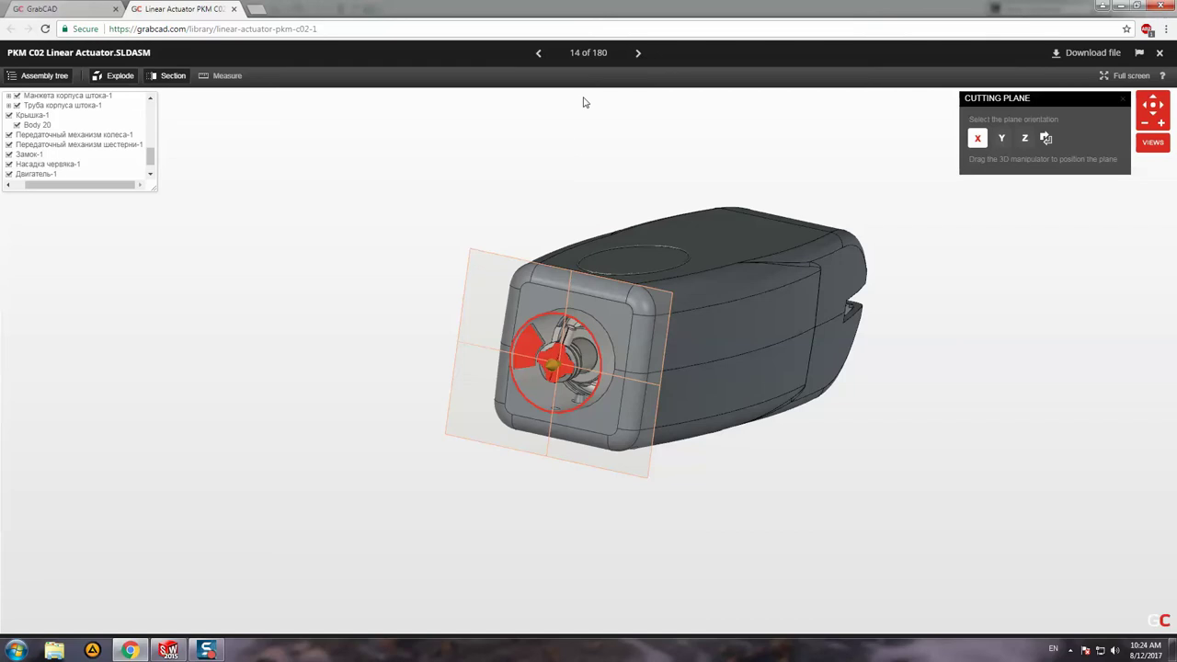
pyautogui.moveTo(546, 367); pyautogui.dragTo(492, 391)
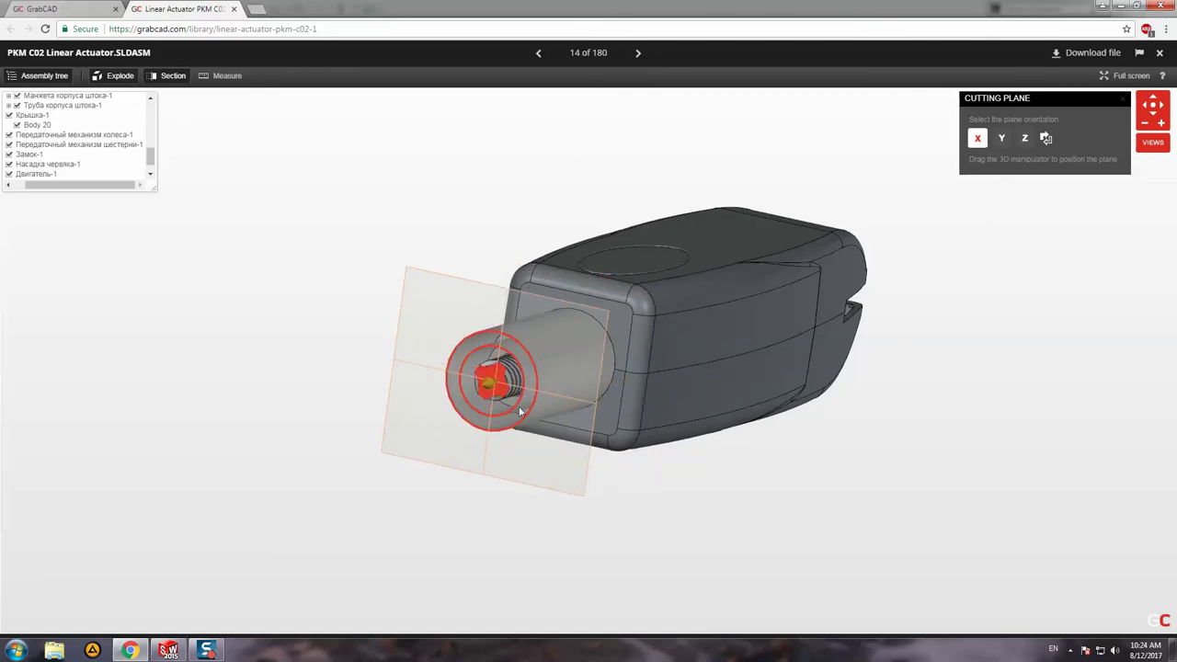
pyautogui.scroll(3, 515, 338)
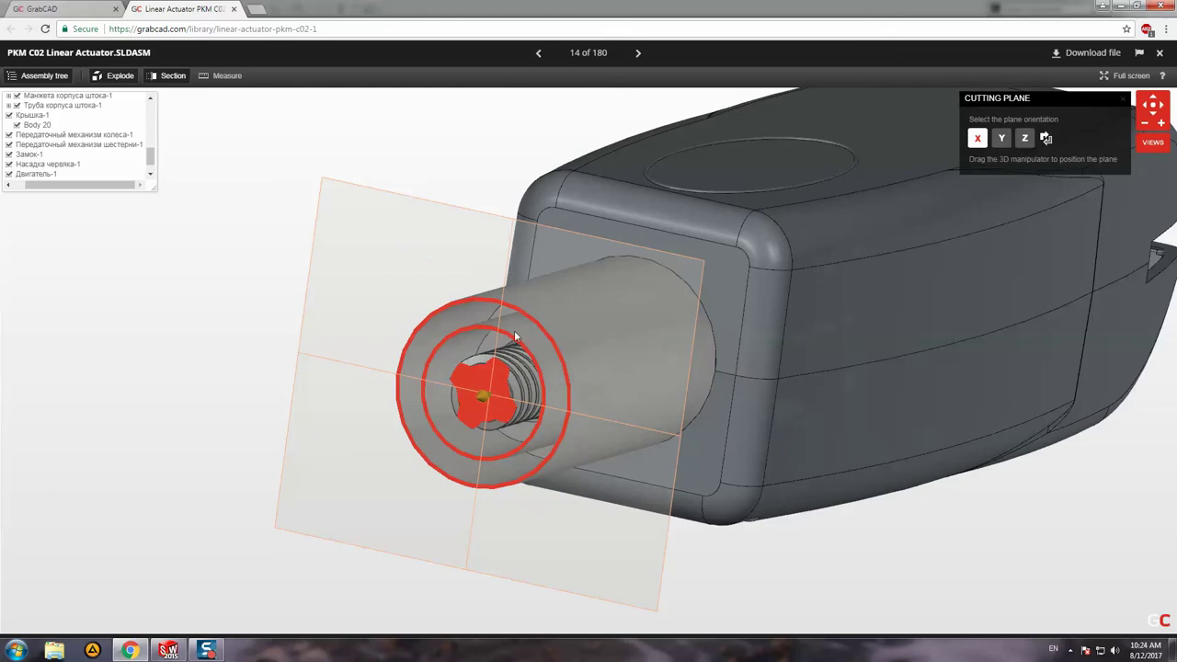
# Cut the actuator lengthwise along Y, shift the plane, and flip the shown side back
pyautogui.click(1001, 138)
pyautogui.moveTo(836, 281); pyautogui.dragTo(890, 365)
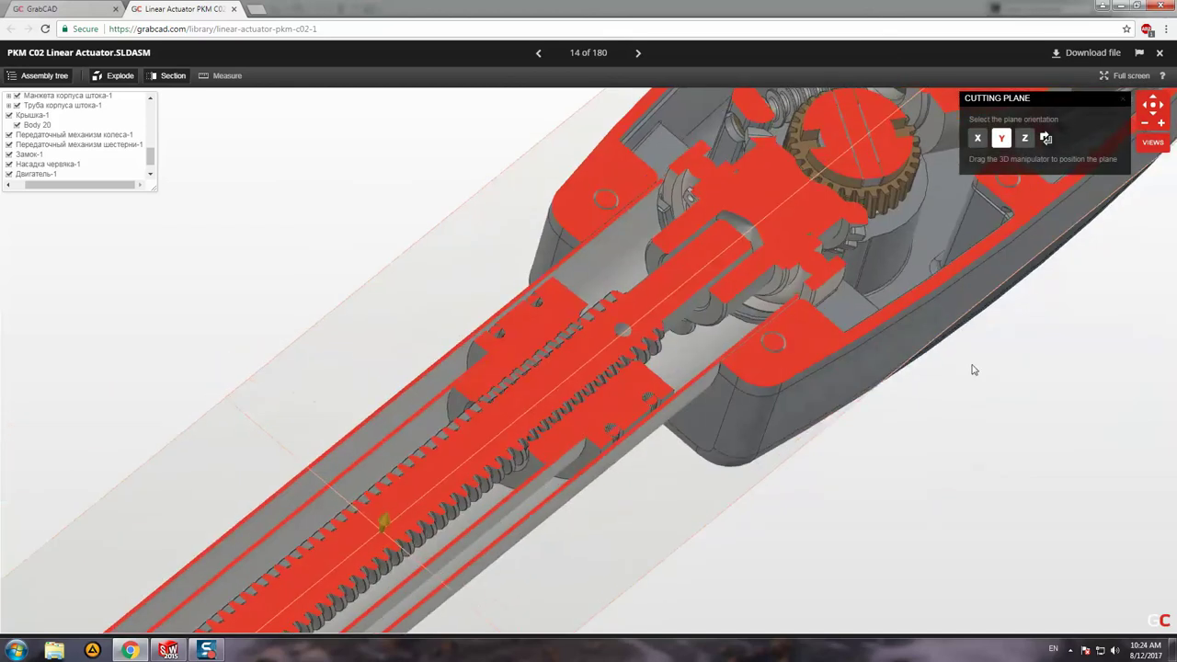
pyautogui.scroll(-5, 536, 402)
pyautogui.moveTo(537, 402)
pyautogui.mouseDown()
pyautogui.moveTo(787, 445)
pyautogui.moveTo(777, 422)
pyautogui.mouseUp()
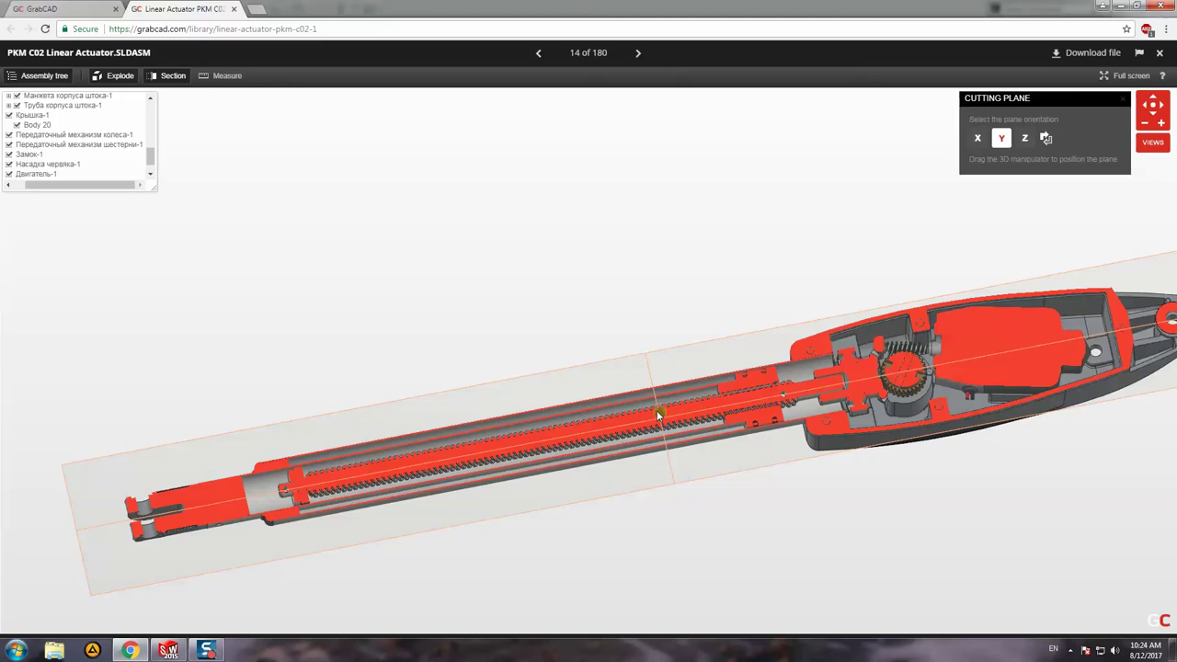
pyautogui.moveTo(659, 416)
pyautogui.mouseDown()
pyautogui.moveTo(656, 328)
pyautogui.moveTo(665, 433)
pyautogui.moveTo(658, 411)
pyautogui.mouseUp()
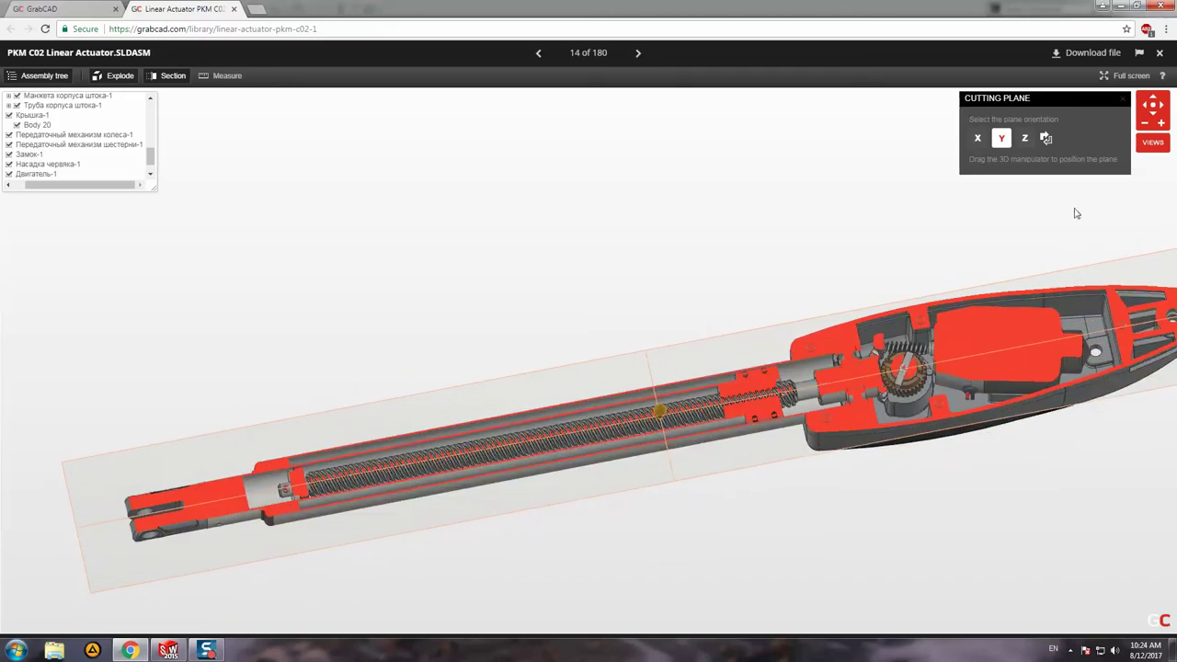
pyautogui.click(1047, 138)
pyautogui.click(1047, 139)
# Switch the cut to the Z axis, flip it, and orbit to expose the gearbox
pyautogui.click(1025, 138)
pyautogui.moveTo(832, 433)
pyautogui.mouseDown()
pyautogui.moveTo(824, 378)
pyautogui.moveTo(782, 467)
pyautogui.mouseUp()
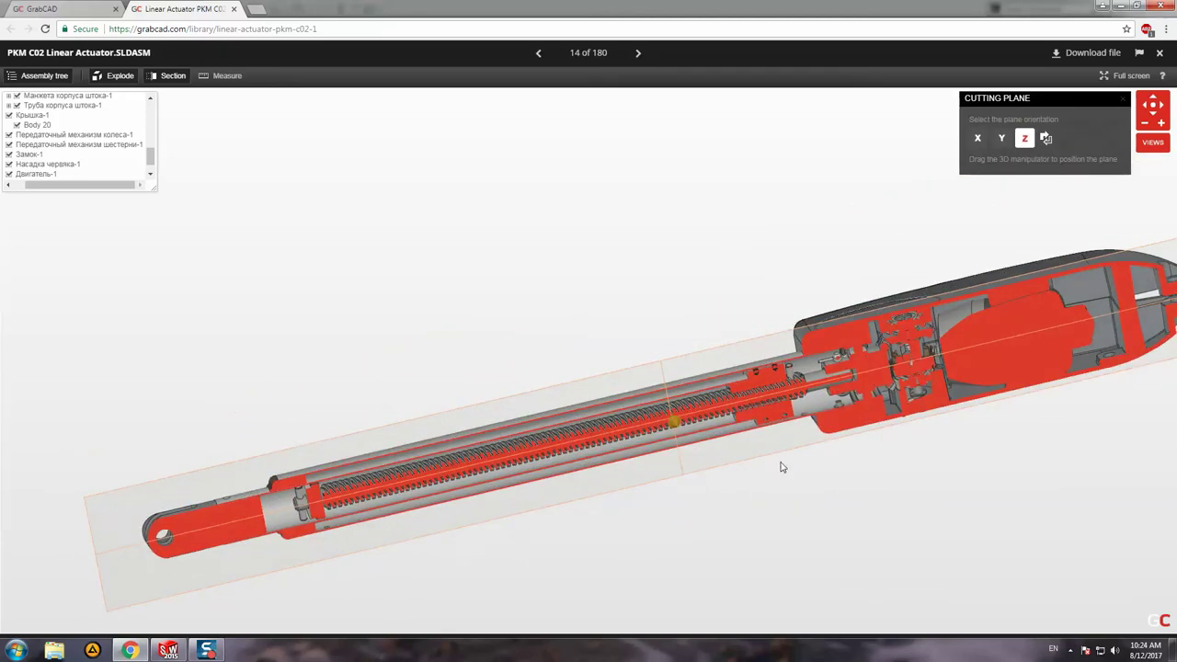
pyautogui.click(1047, 139)
pyautogui.moveTo(729, 402)
pyautogui.mouseDown()
pyautogui.moveTo(701, 394)
pyautogui.moveTo(702, 366)
pyautogui.mouseUp()
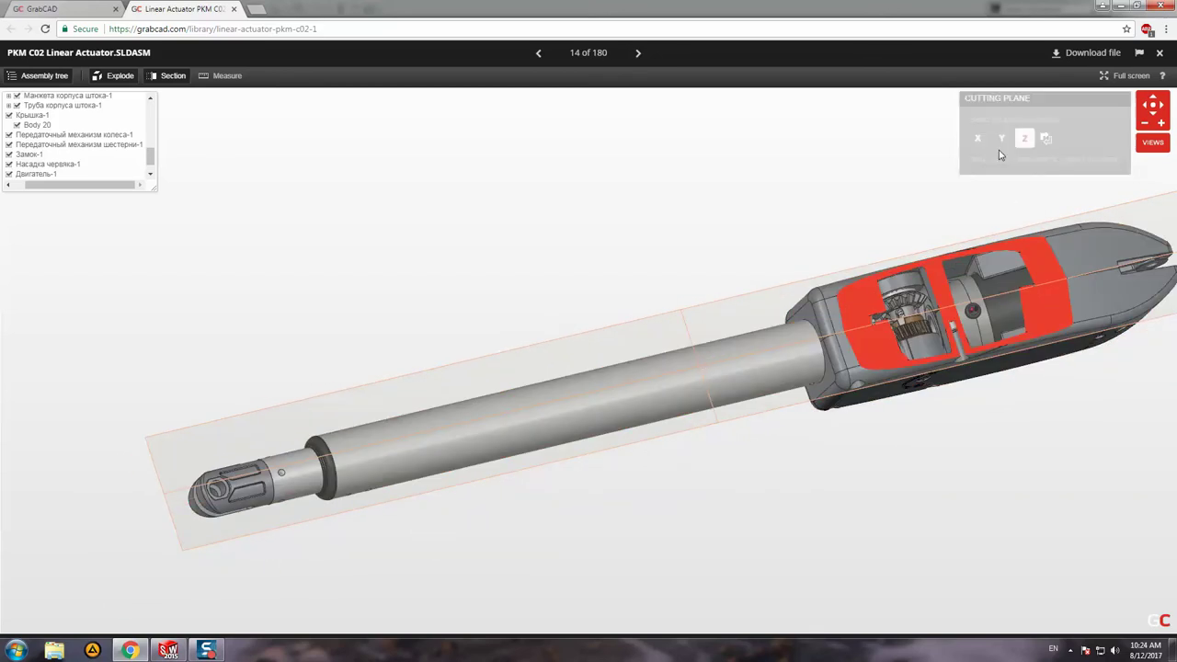
pyautogui.moveTo(618, 174); pyautogui.dragTo(696, 245)
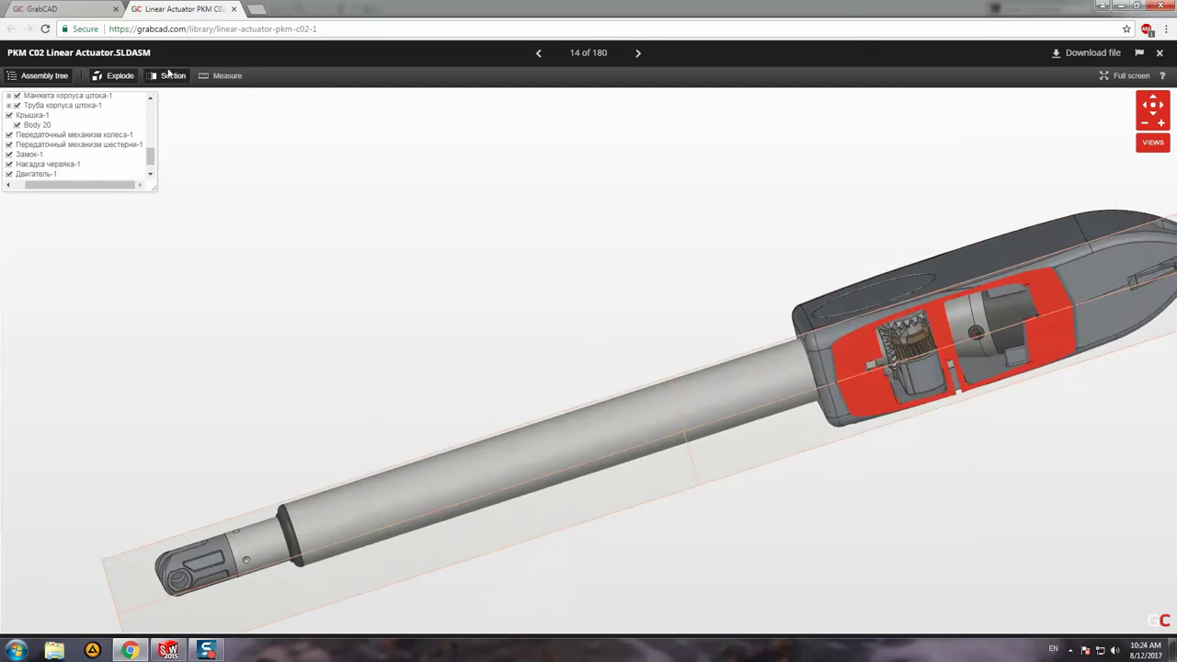
pyautogui.click(167, 77)
# Toggle the cross-section off and open the Measure tools with millimetres as the unit
pyautogui.click(163, 76)
pyautogui.click(225, 75)
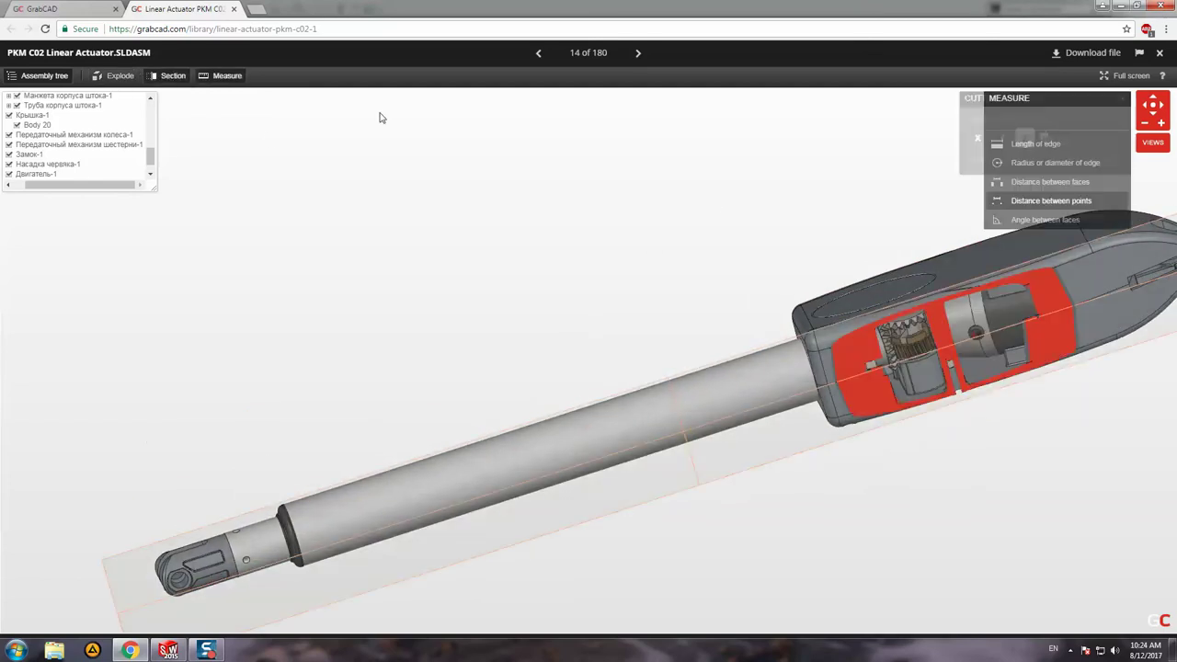
pyautogui.click(216, 79)
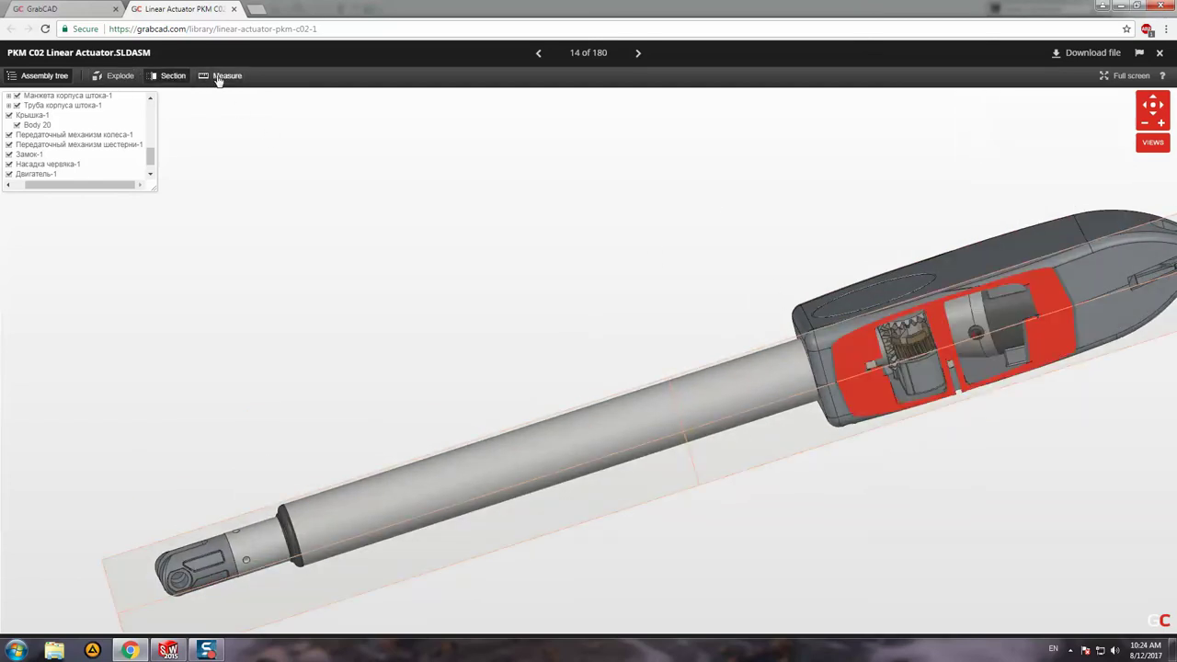
pyautogui.click(220, 81)
pyautogui.click(166, 79)
pyautogui.click(223, 80)
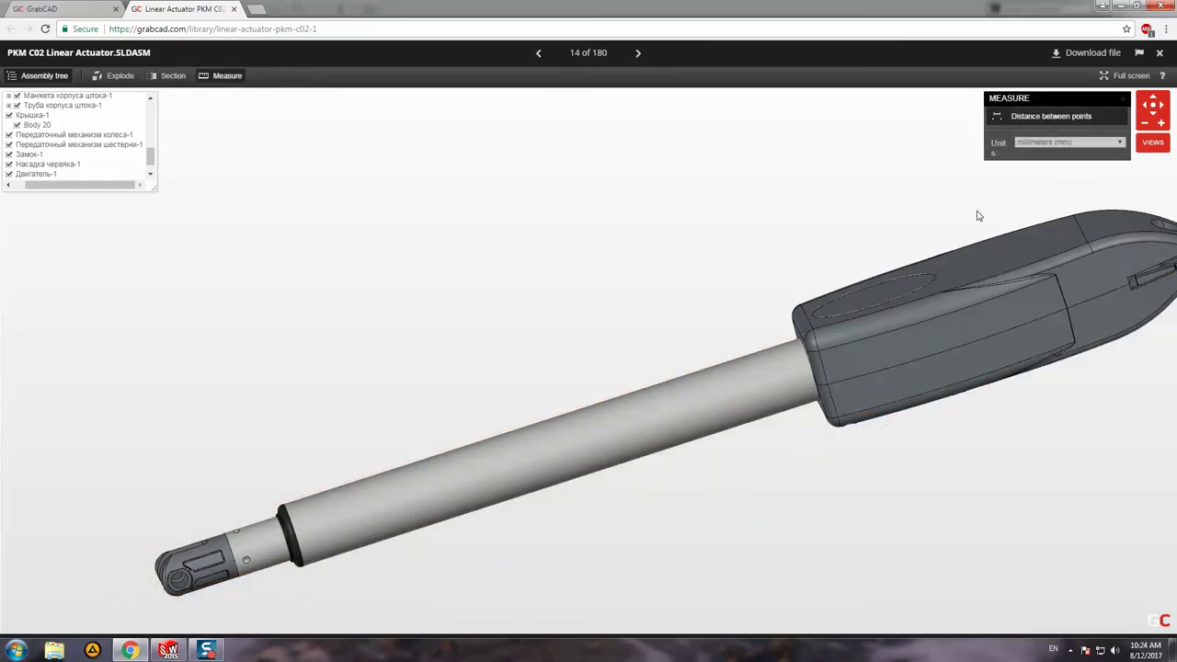
pyautogui.moveTo(958, 218); pyautogui.dragTo(778, 194, button='right')
pyautogui.click(1068, 143)
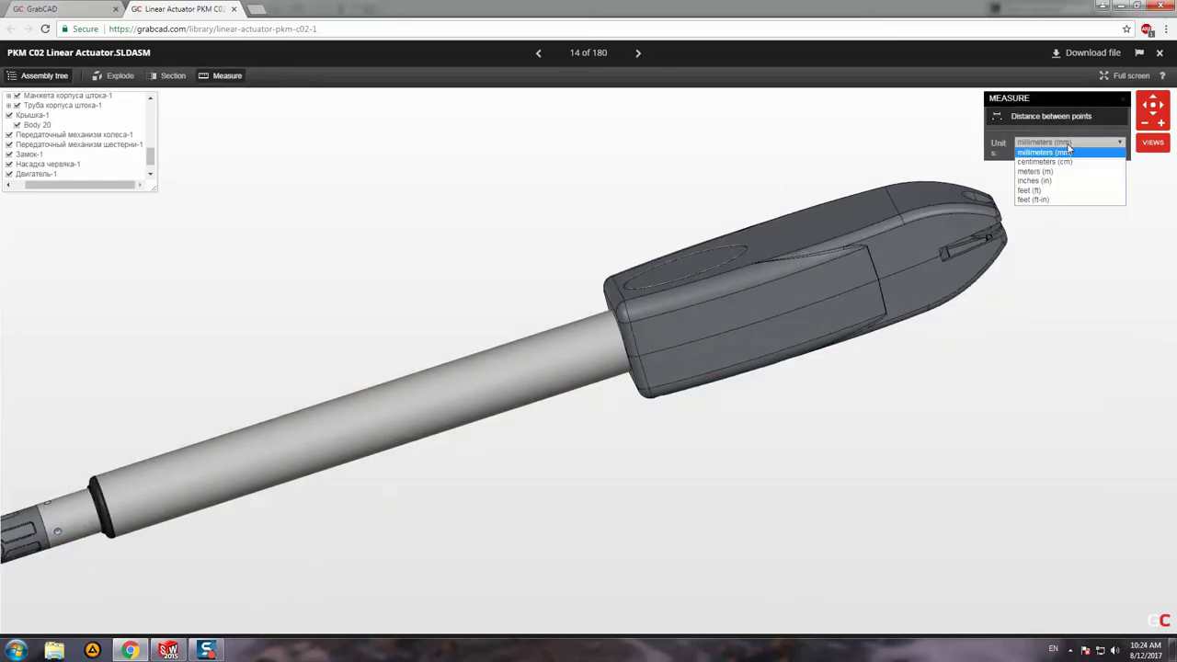
pyautogui.click(1067, 151)
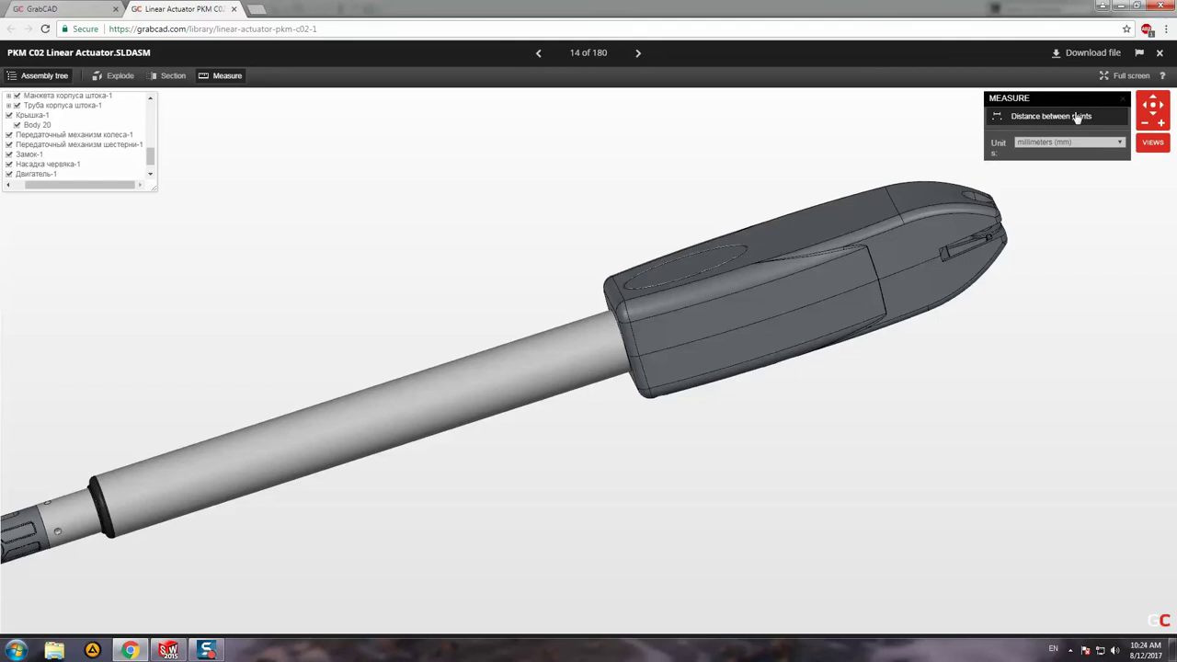
# Measure across the housing (81.06 mm and 80.82 mm), then clear the dimensions
pyautogui.moveTo(919, 175); pyautogui.dragTo(738, 244)
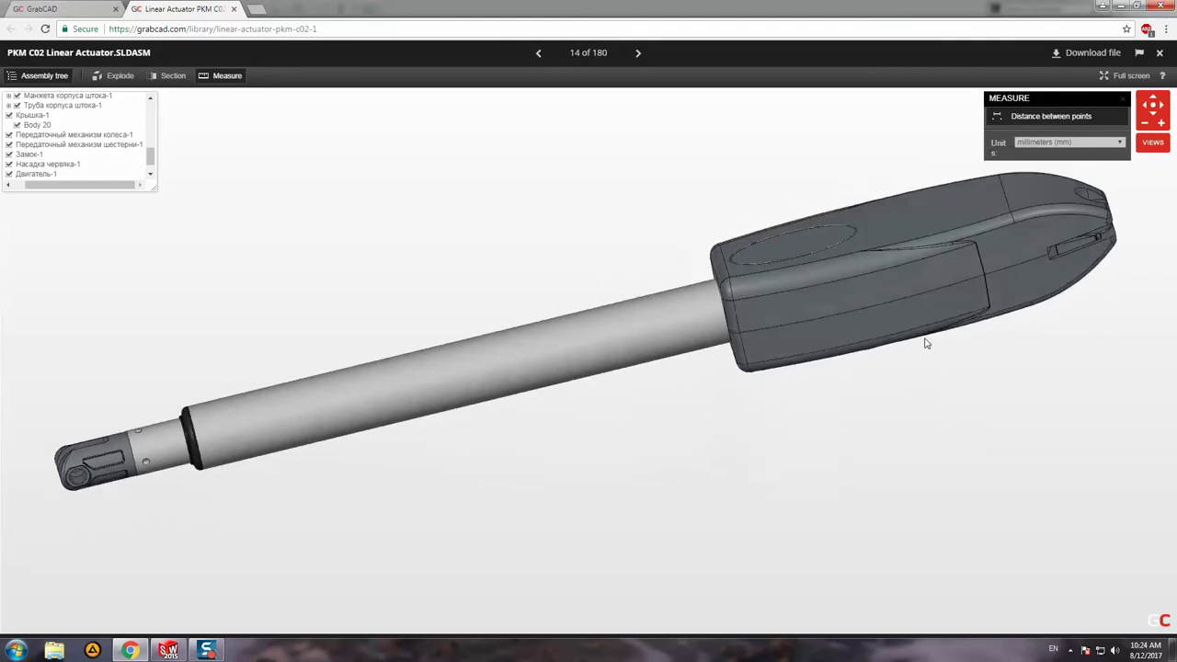
pyautogui.moveTo(796, 421); pyautogui.dragTo(805, 332)
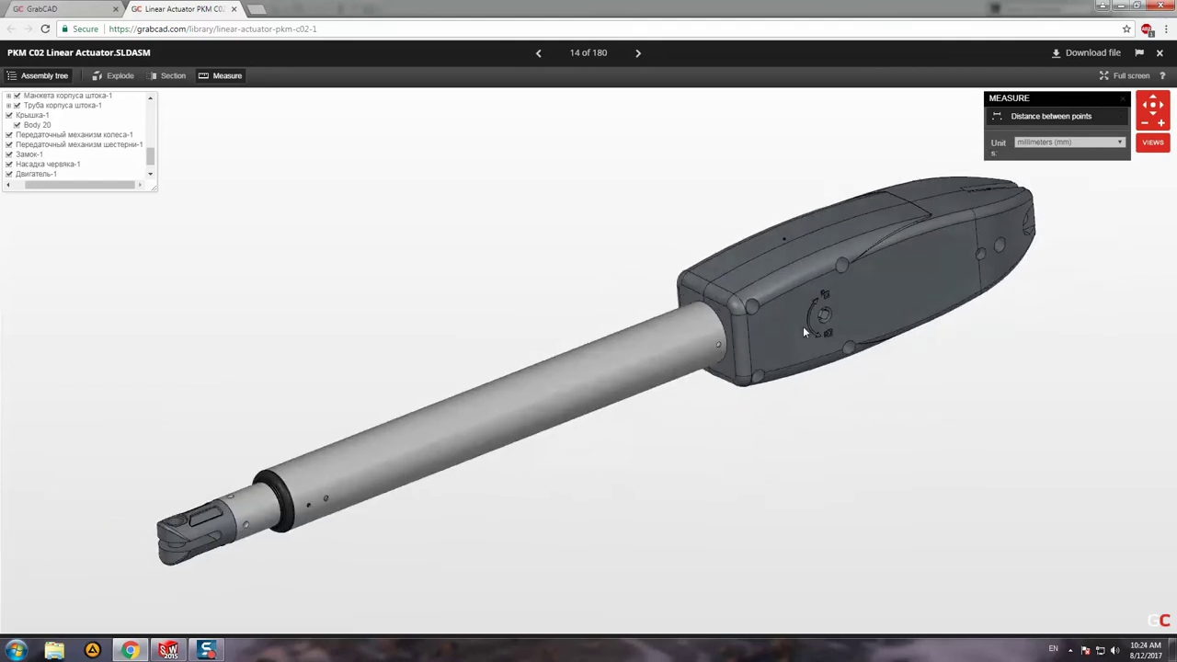
pyautogui.moveTo(874, 299); pyautogui.dragTo(727, 317)
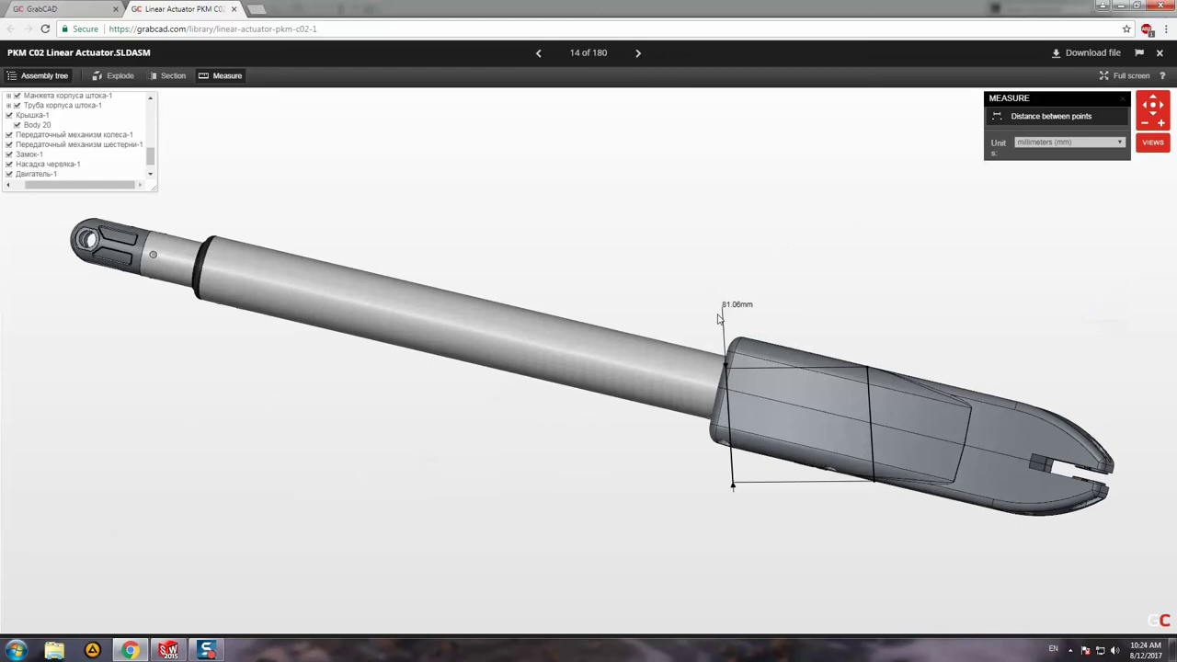
pyautogui.moveTo(694, 389); pyautogui.dragTo(886, 332)
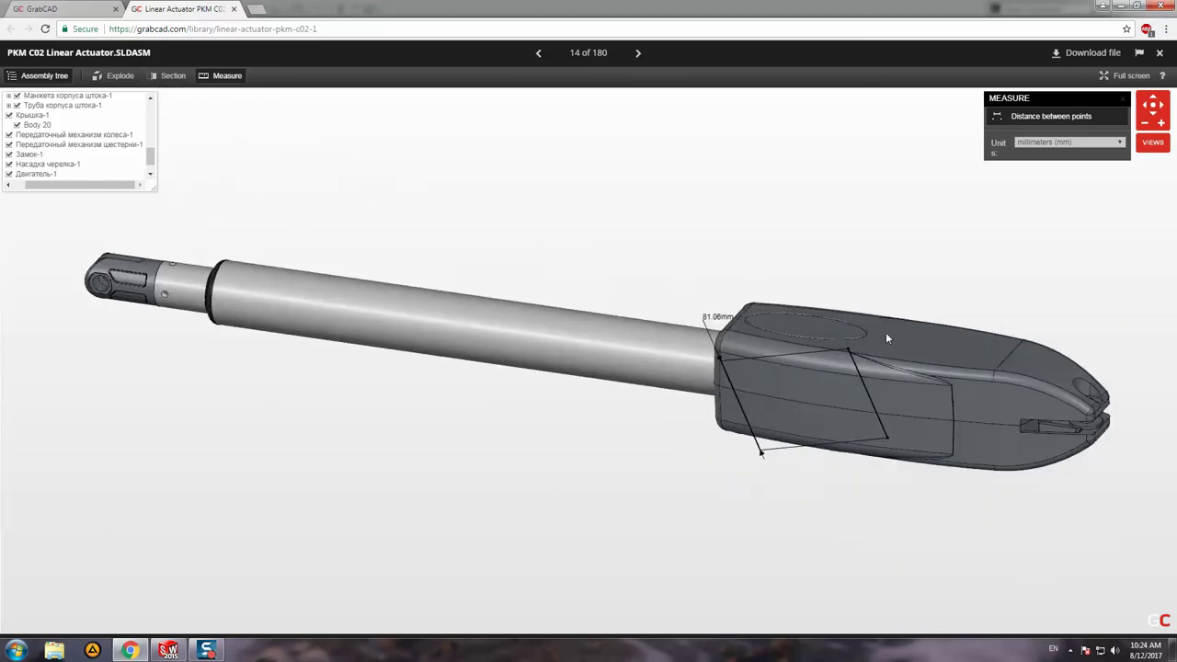
pyautogui.moveTo(897, 387)
pyautogui.mouseDown()
pyautogui.moveTo(896, 402)
pyautogui.moveTo(980, 348)
pyautogui.mouseUp()
pyautogui.click(899, 402)
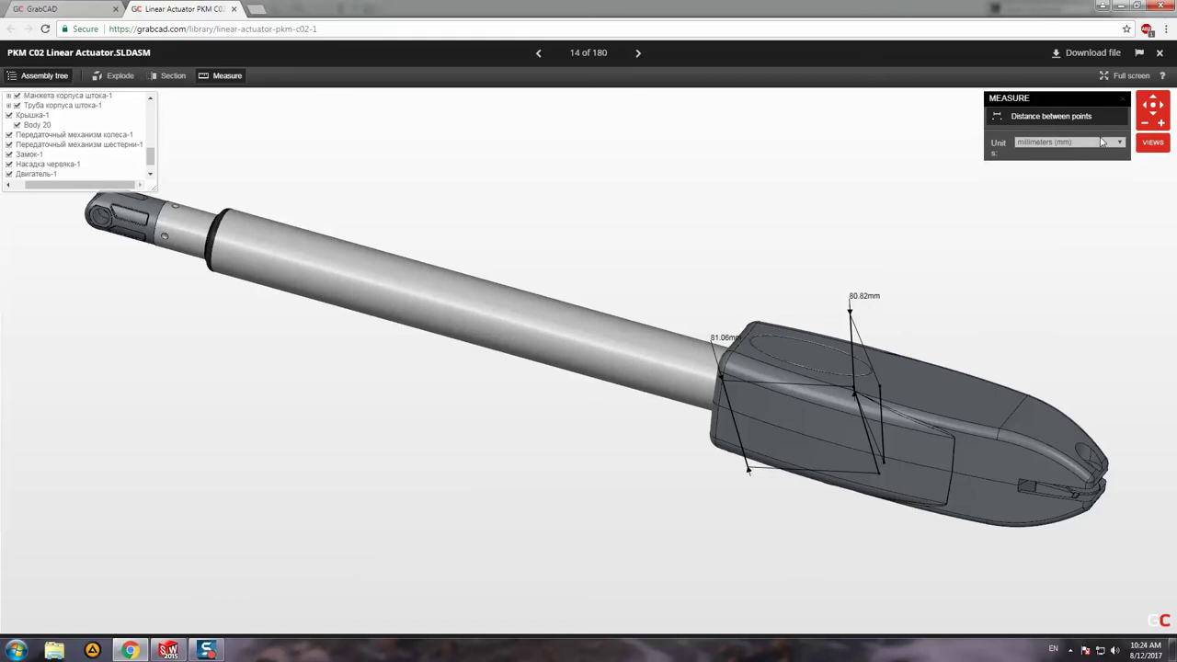
pyautogui.click(1123, 102)
pyautogui.moveTo(596, 278); pyautogui.dragTo(583, 257)
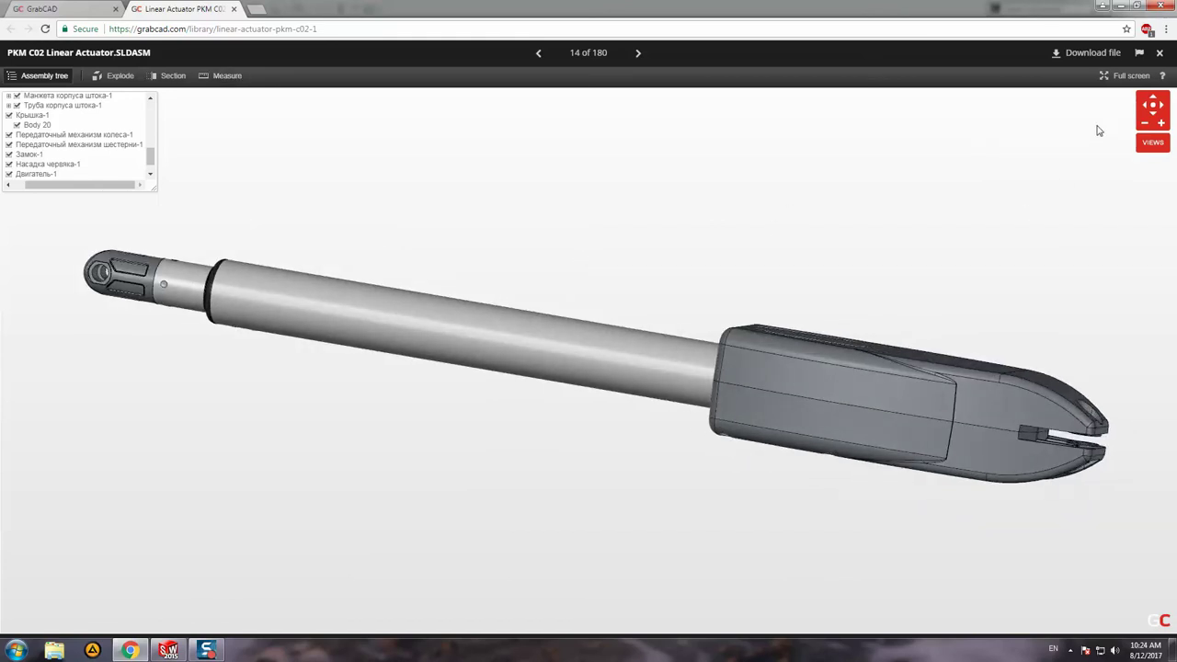
# Cycle through Isometric, Left, Front, Right and Back preset views, then go full screen
pyautogui.moveTo(1031, 145); pyautogui.dragTo(1014, 153, button='right')
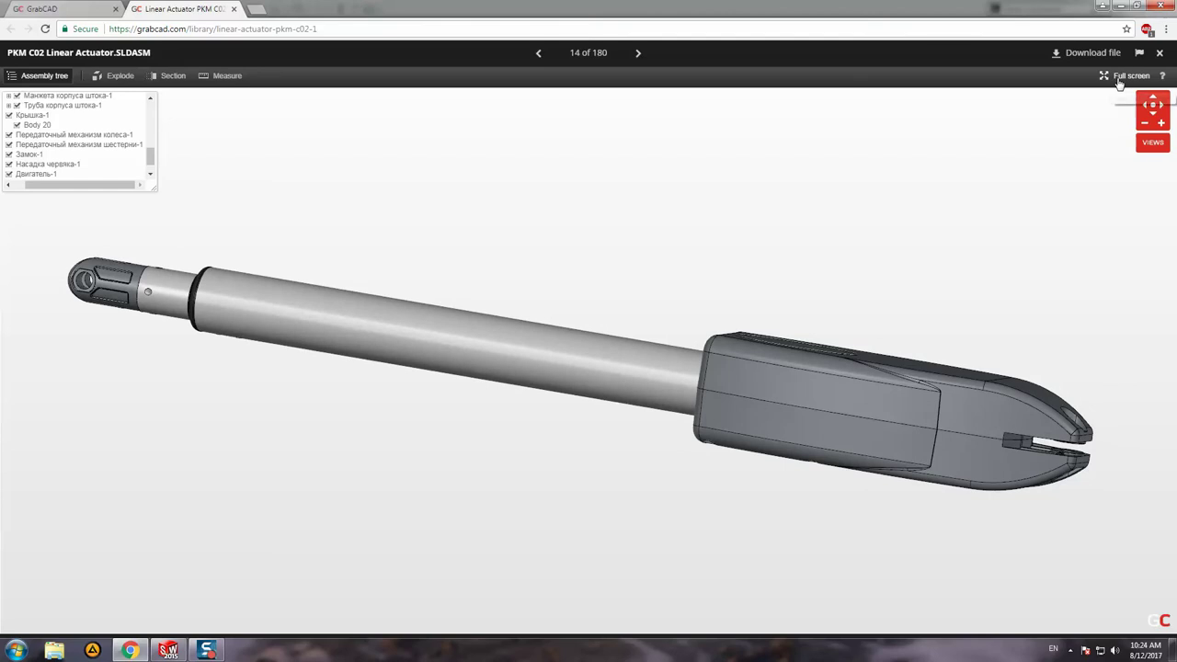
pyautogui.click(1155, 144)
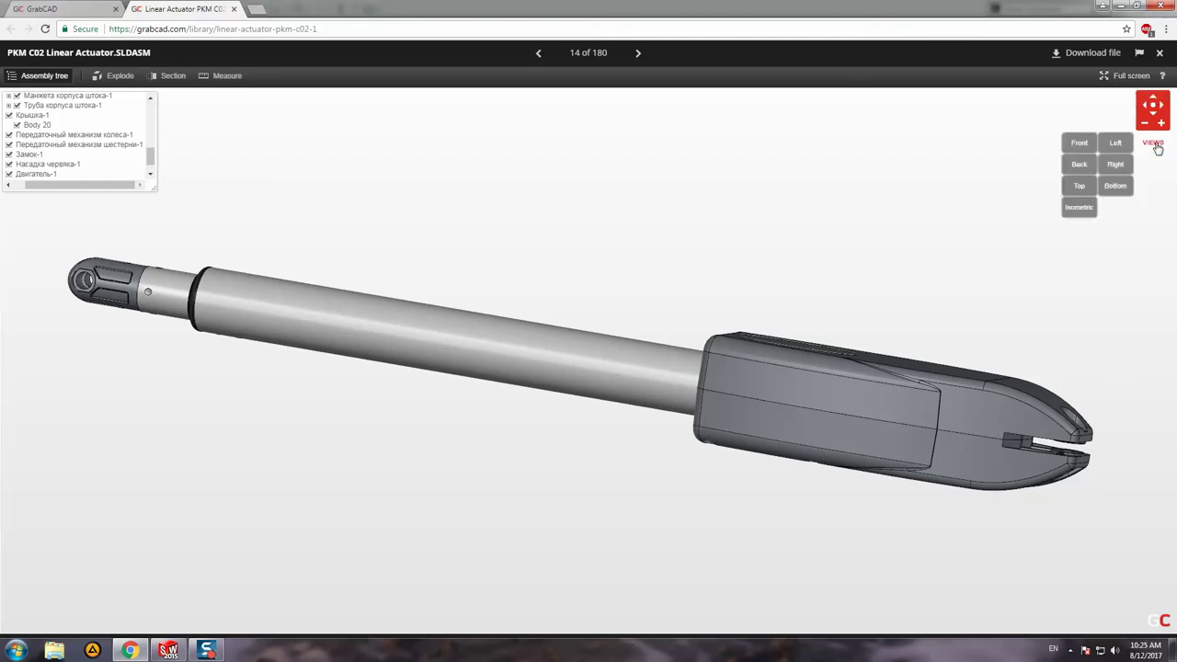
pyautogui.click(1083, 210)
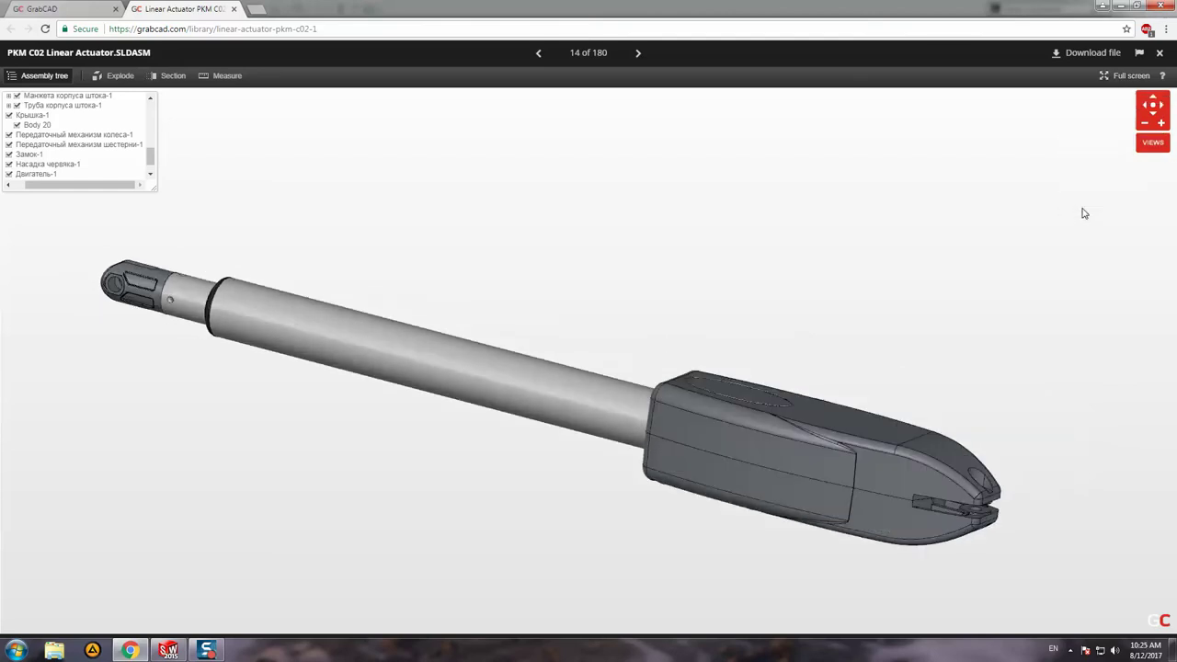
pyautogui.click(1111, 149)
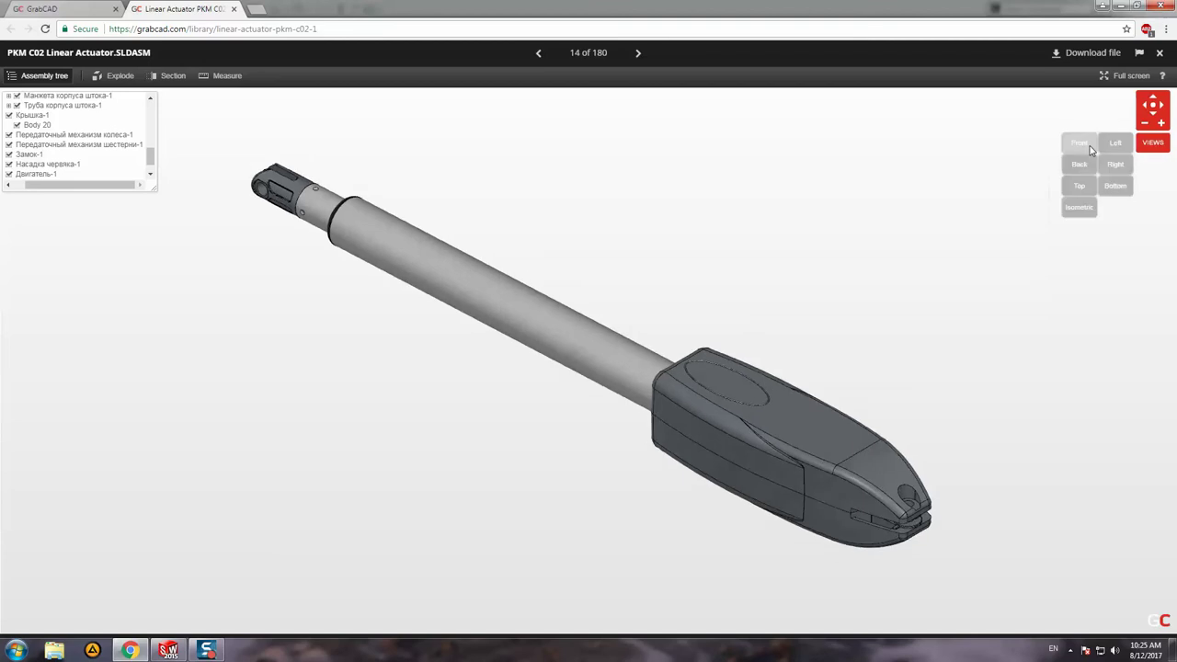
pyautogui.click(1079, 142)
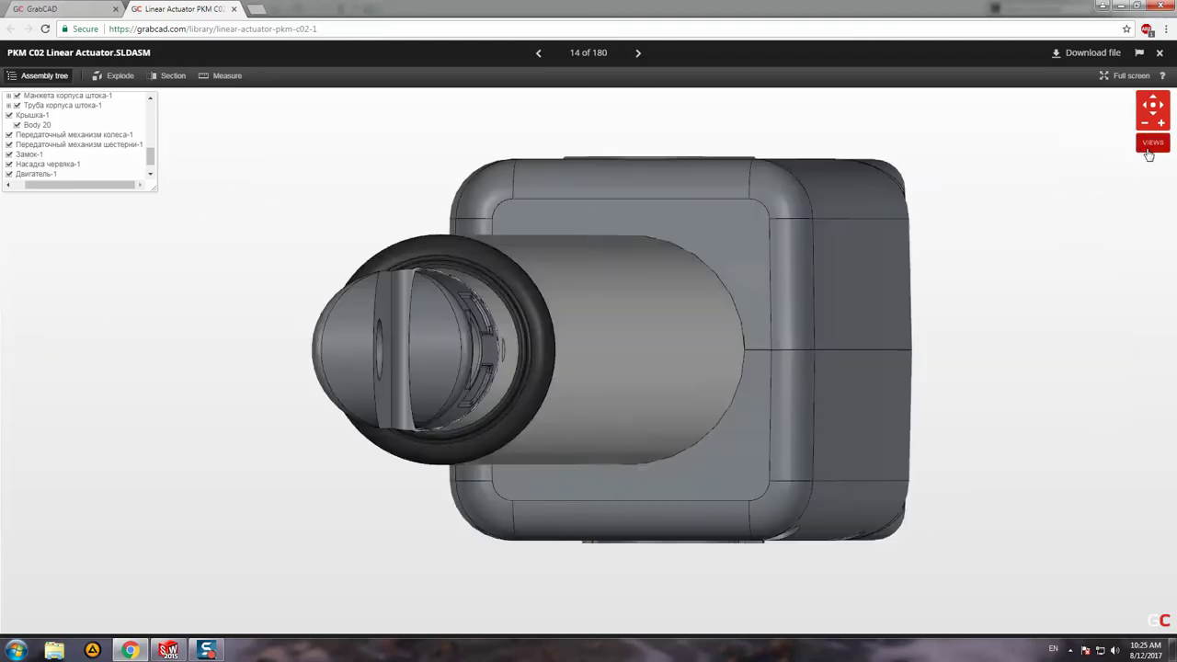
pyautogui.click(1113, 165)
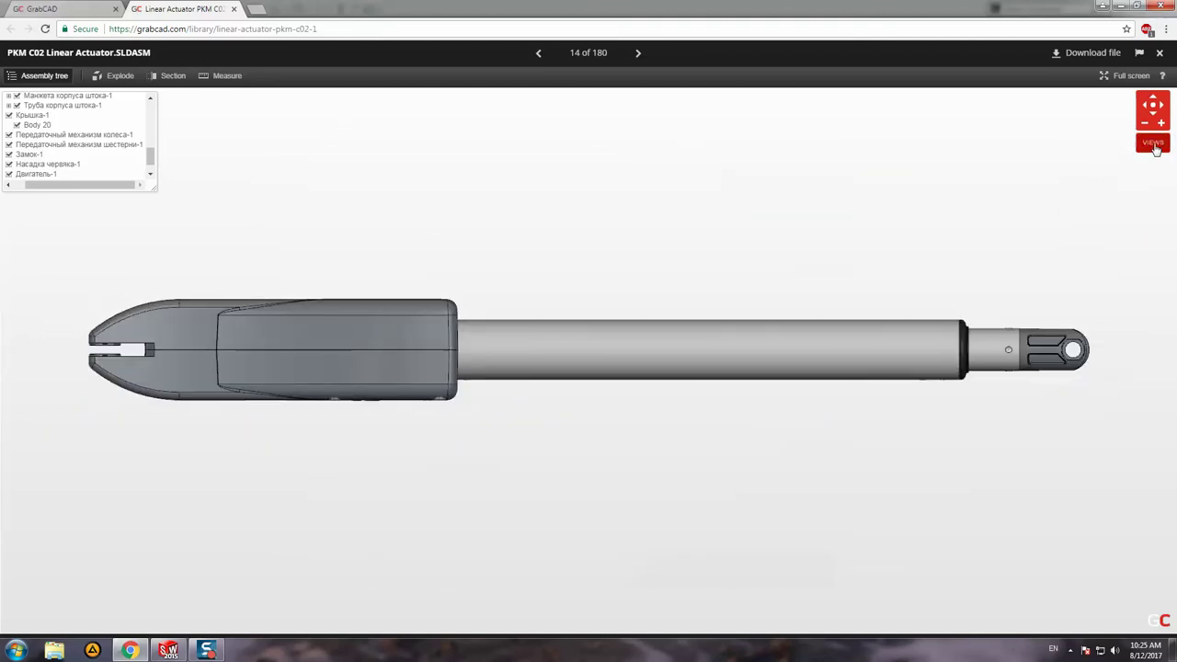
pyautogui.click(1153, 142)
pyautogui.click(1116, 166)
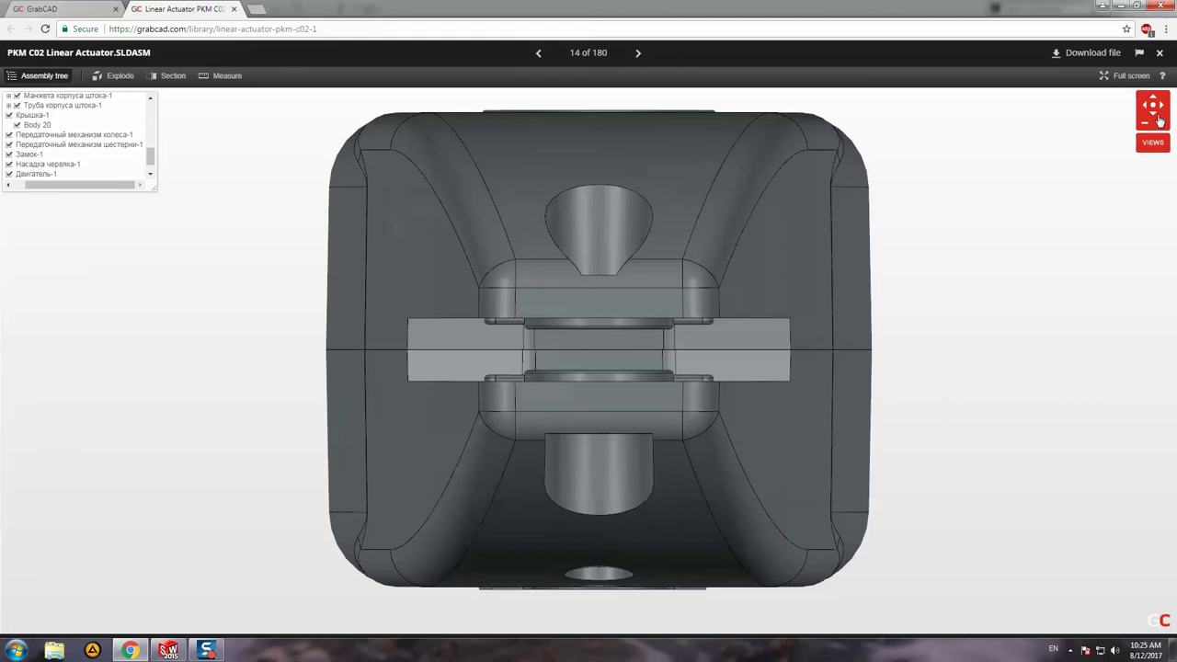
pyautogui.click(1156, 107)
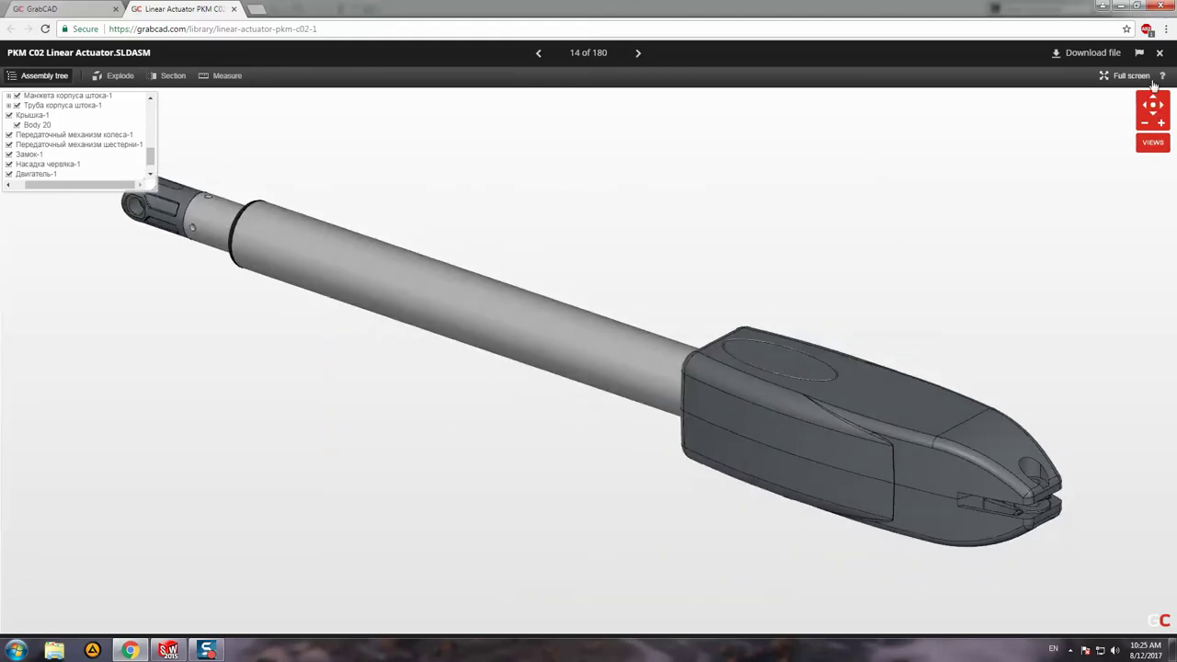
pyautogui.click(1154, 84)
# Zoom and orbit the full-screen actuator, exit full screen, and orbit it again
pyautogui.scroll(2, 736, 179)
pyautogui.scroll(3, 818, 188)
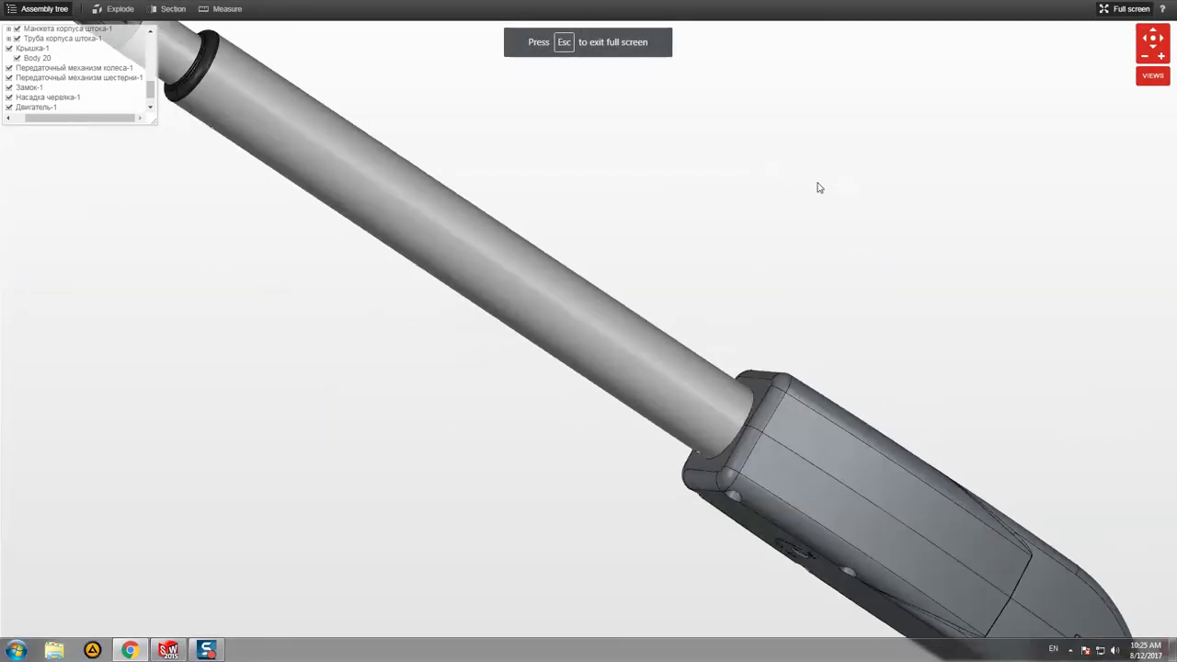
pyautogui.scroll(-5, 765, 221)
pyautogui.moveTo(722, 231)
pyautogui.mouseDown()
pyautogui.moveTo(481, 331)
pyautogui.moveTo(800, 263)
pyautogui.moveTo(864, 278)
pyautogui.moveTo(646, 323)
pyautogui.moveTo(800, 340)
pyautogui.moveTo(902, 244)
pyautogui.moveTo(879, 317)
pyautogui.mouseUp()
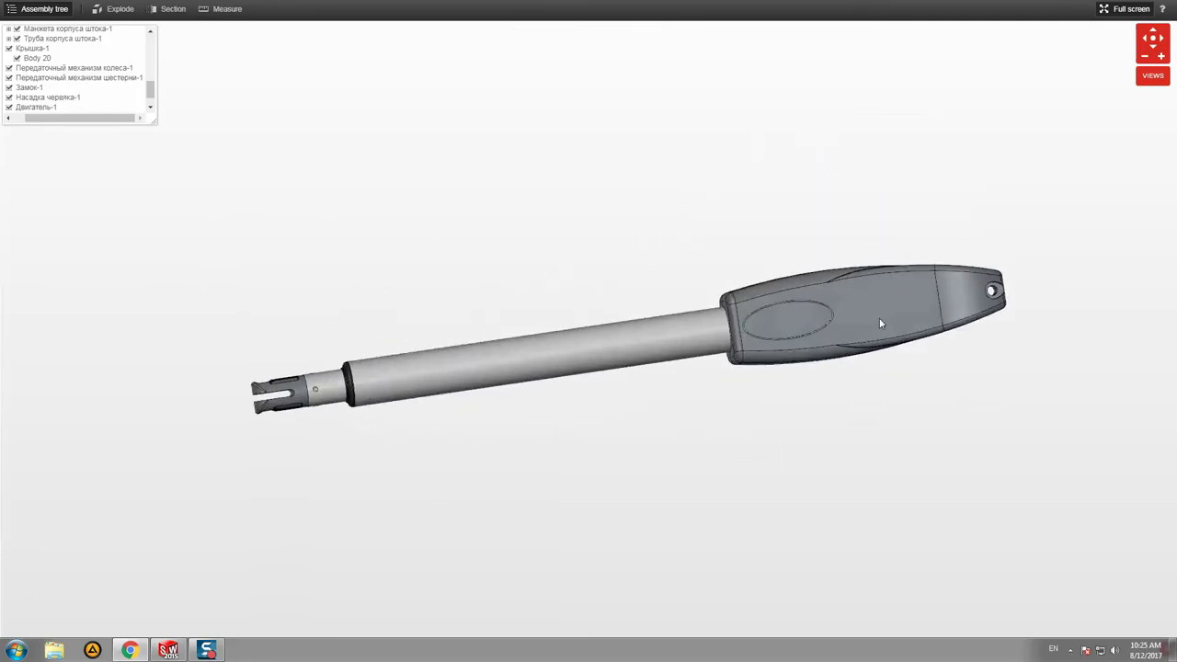
pyautogui.click(1116, 18)
pyautogui.moveTo(714, 263)
pyautogui.mouseDown()
pyautogui.moveTo(678, 249)
pyautogui.moveTo(485, 273)
pyautogui.moveTo(475, 221)
pyautogui.mouseUp()
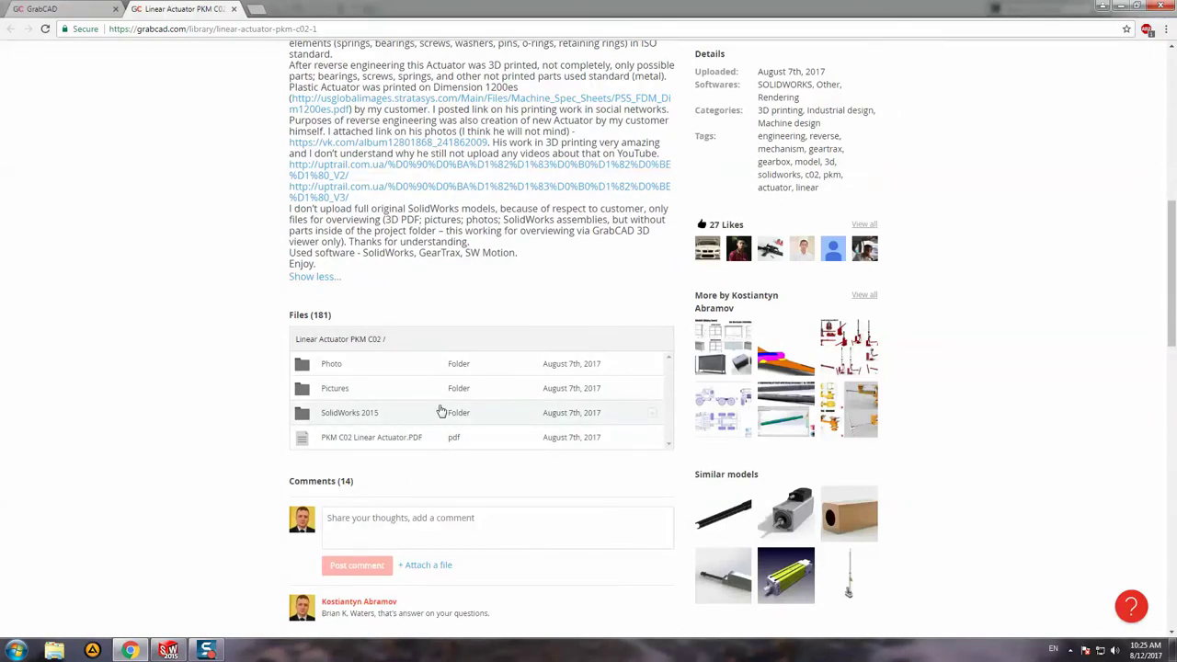
pyautogui.scroll(-3, 437, 412)
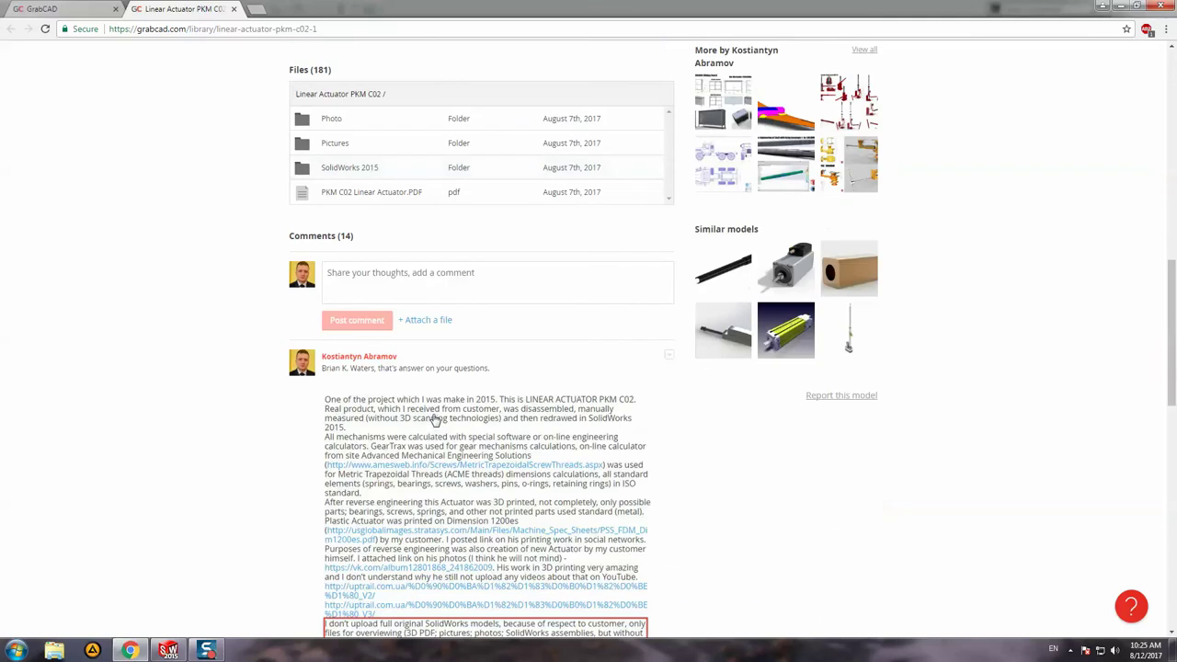
# Scroll through the model's file list and description, then download all its files
pyautogui.scroll(1, 426, 262)
pyautogui.scroll(1, 415, 257)
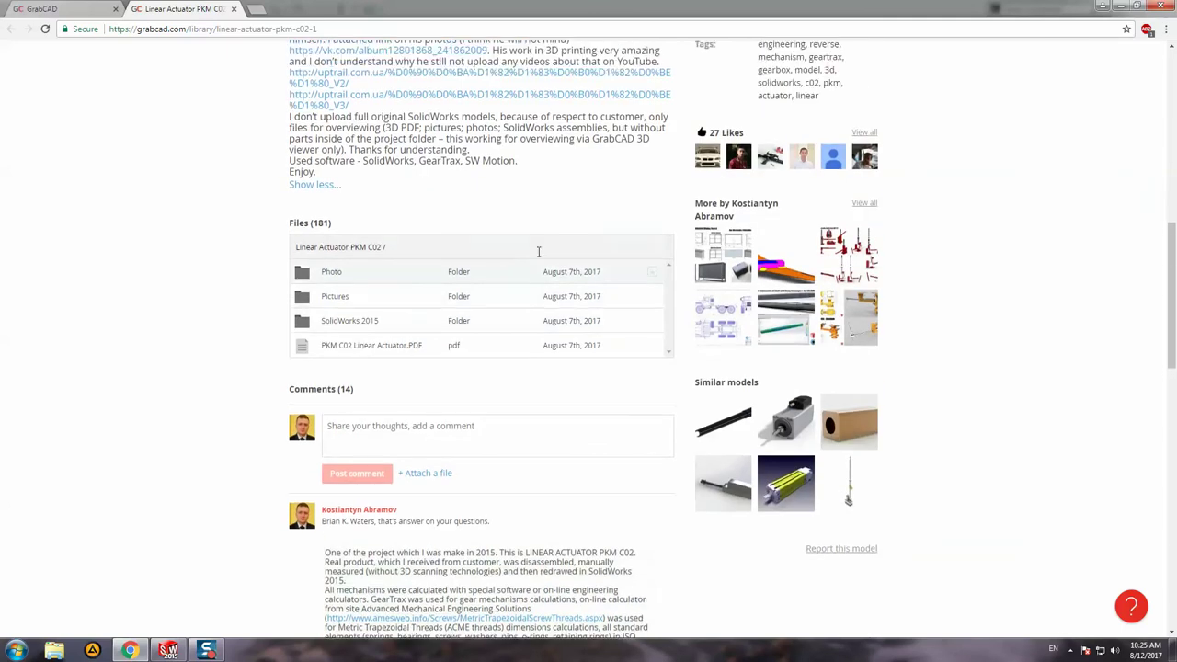
pyautogui.scroll(2, 538, 249)
pyautogui.scroll(1, 773, 85)
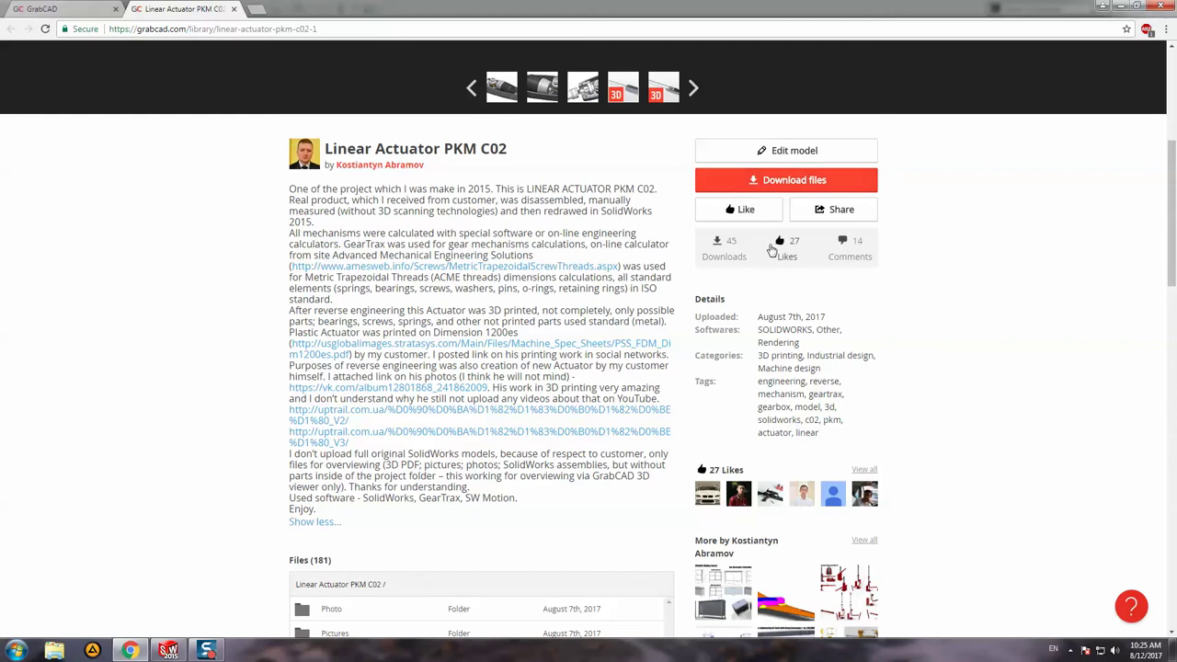
pyautogui.click(817, 189)
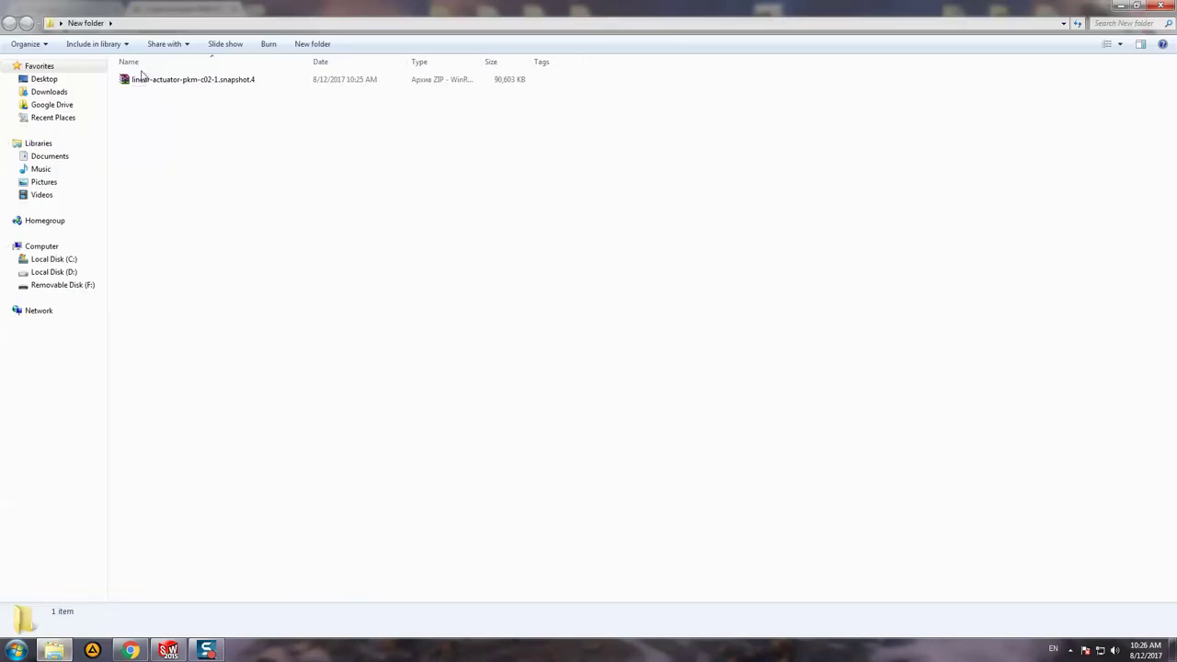
# Extract the actuator zip into the current folder with WinRAR and delete the archive
pyautogui.rightClick(184, 83)
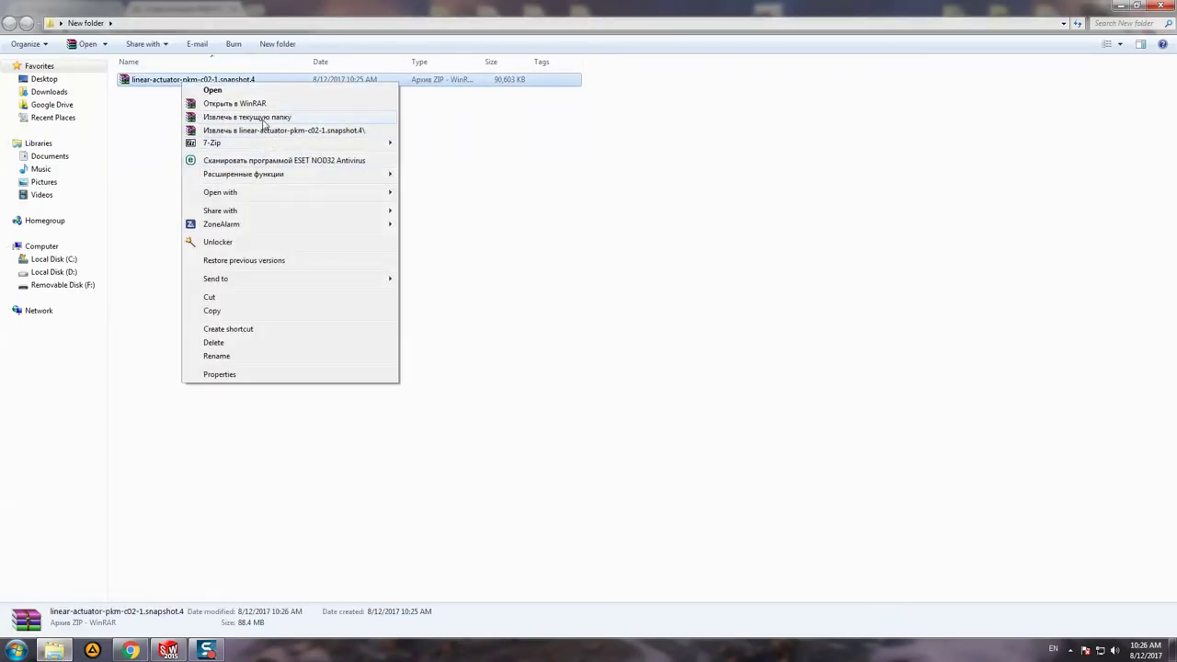
pyautogui.click(264, 133)
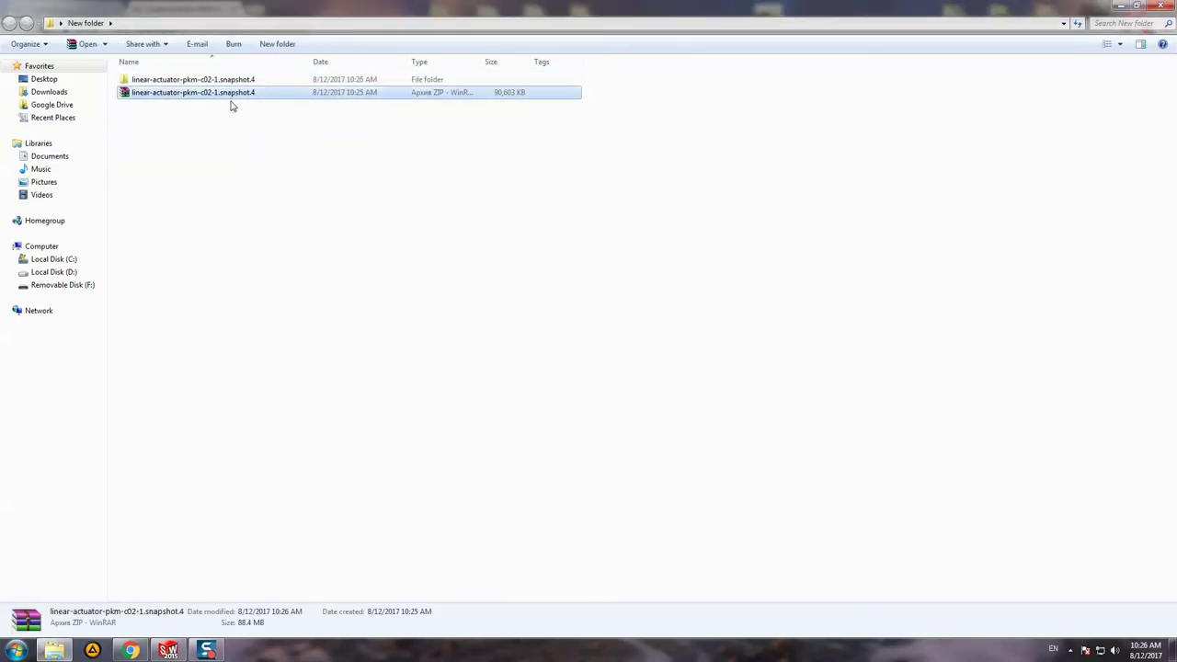
pyautogui.press('Delete')
pyautogui.press('Return')
# Open the extracted folder, select the PKM C02 Linear Actuator PDF, and briefly check the browser
pyautogui.doubleClick(245, 83)
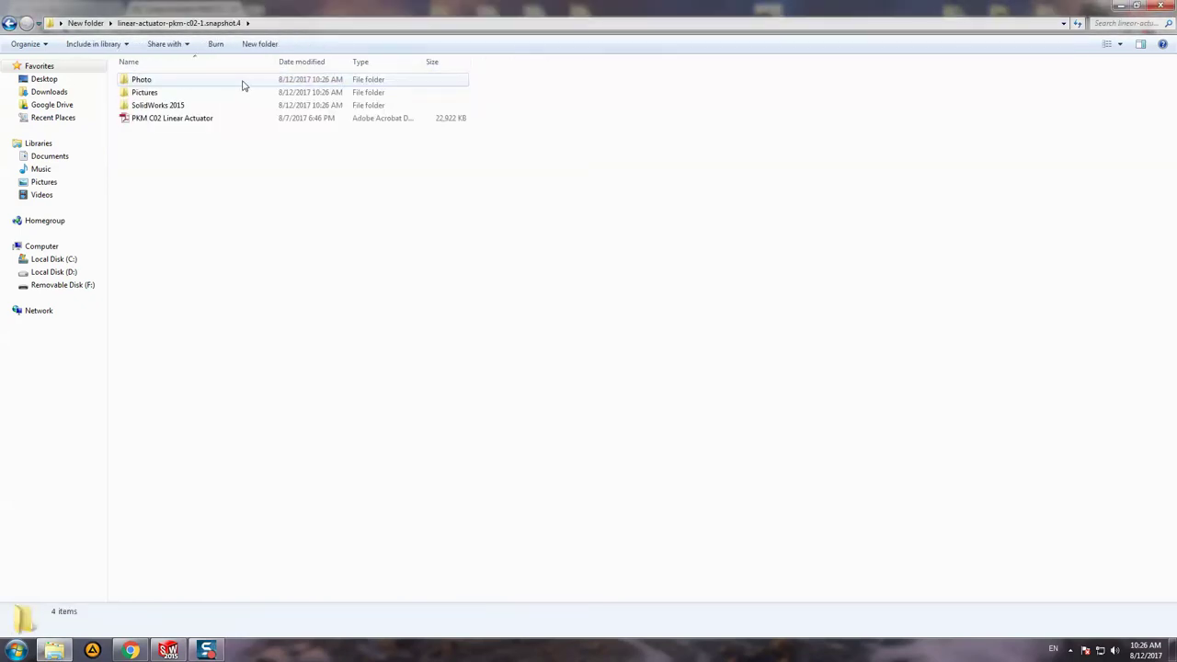
pyautogui.click(187, 124)
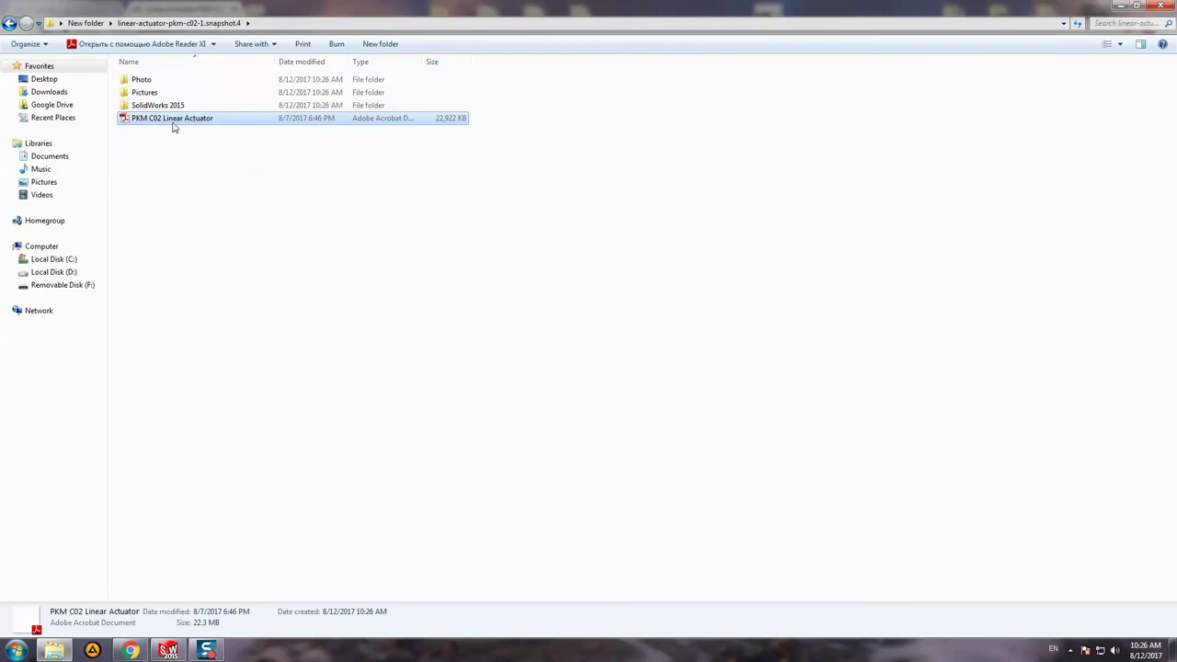
pyautogui.click(136, 653)
pyautogui.scroll(4, 549, 210)
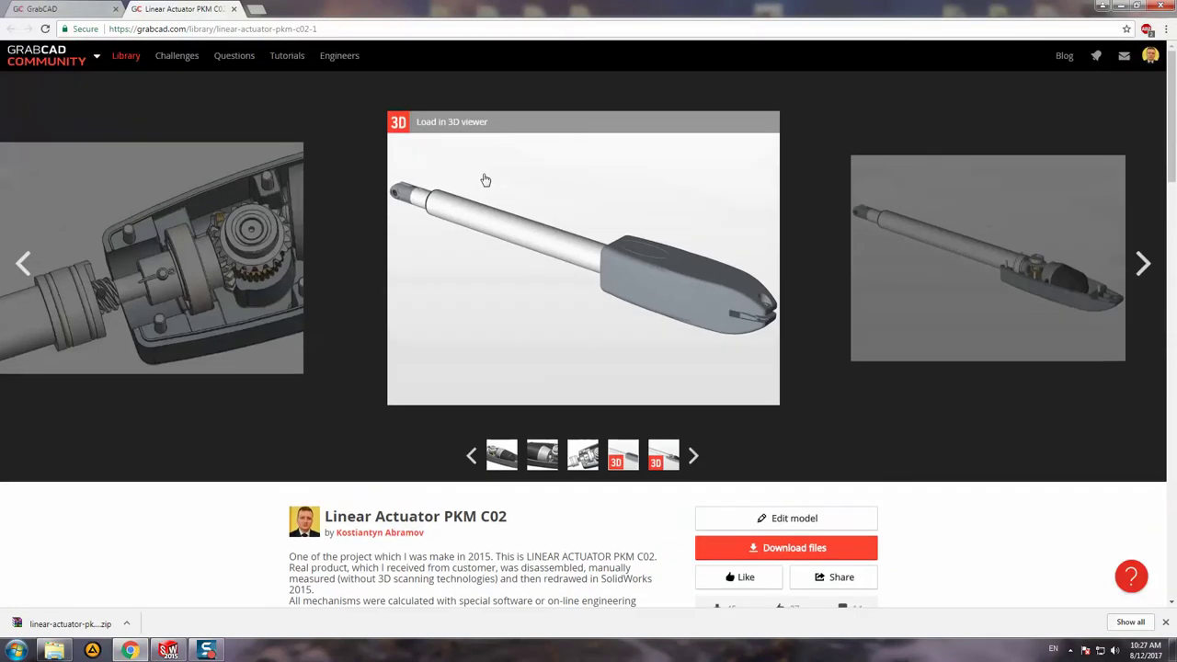
pyautogui.click(139, 650)
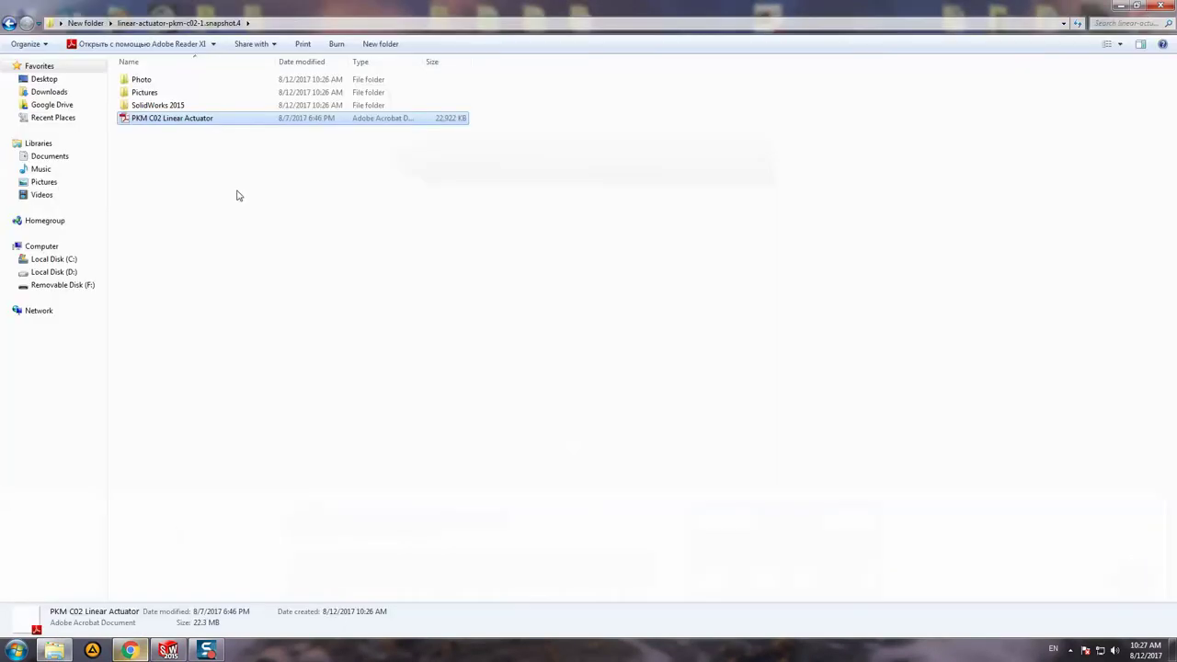
# Look inside the Photo and Pictures folders, then open the SolidWorks 2015 folder
pyautogui.doubleClick(162, 81)
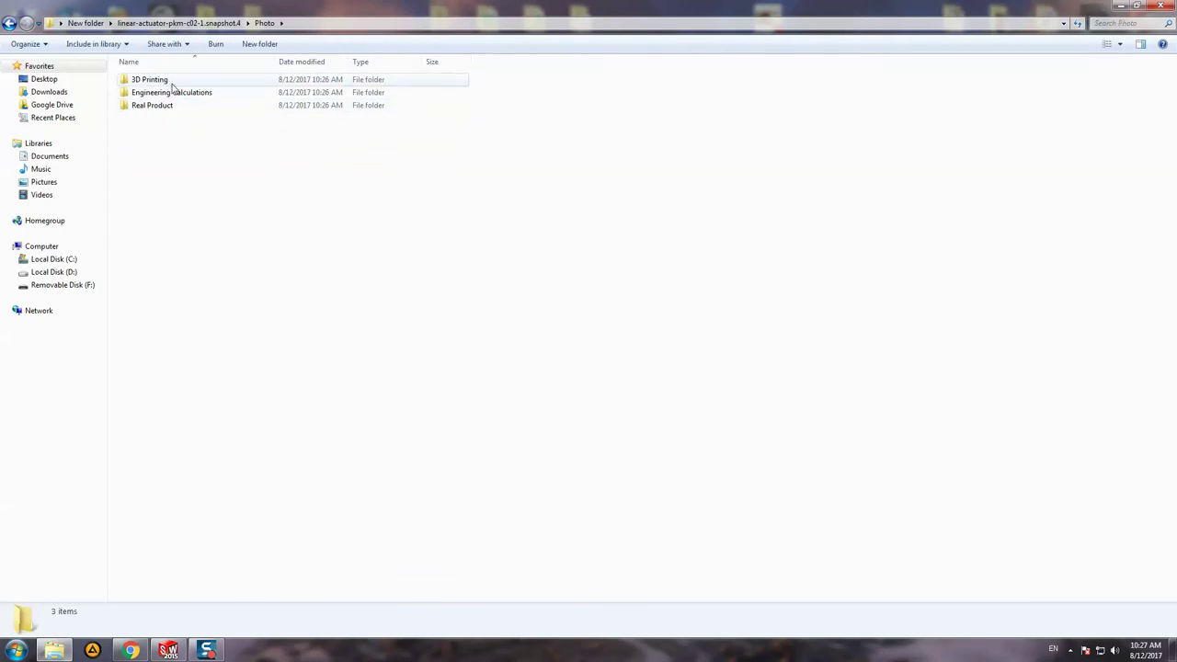
pyautogui.click(9, 23)
pyautogui.doubleClick(152, 95)
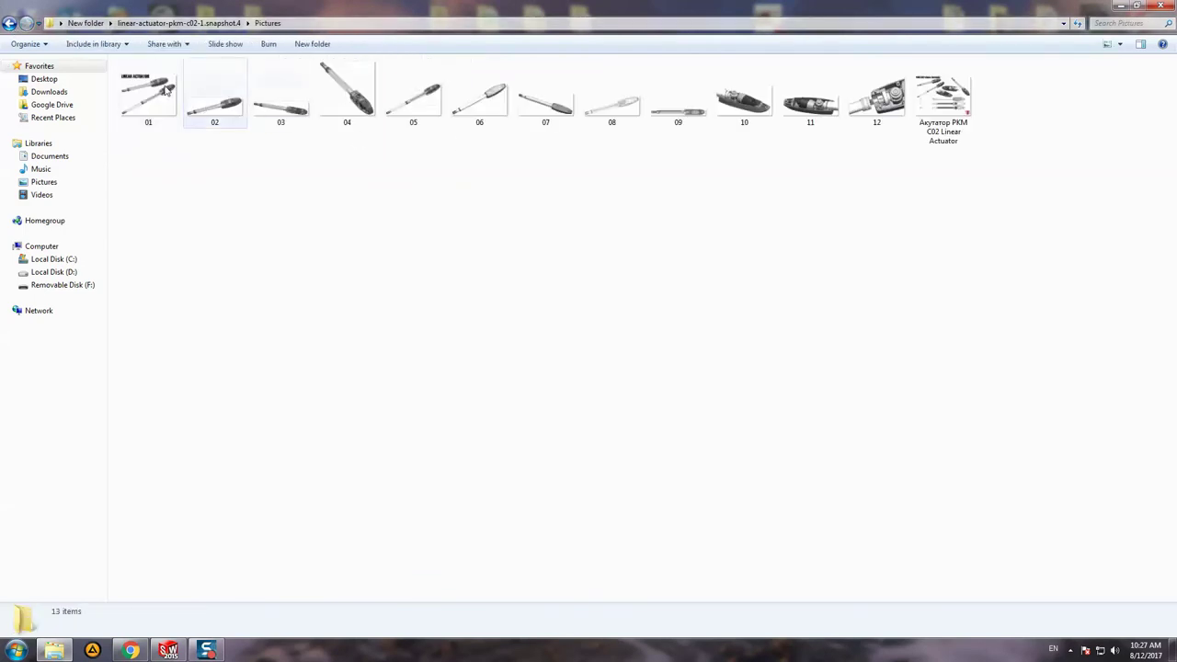
pyautogui.click(9, 23)
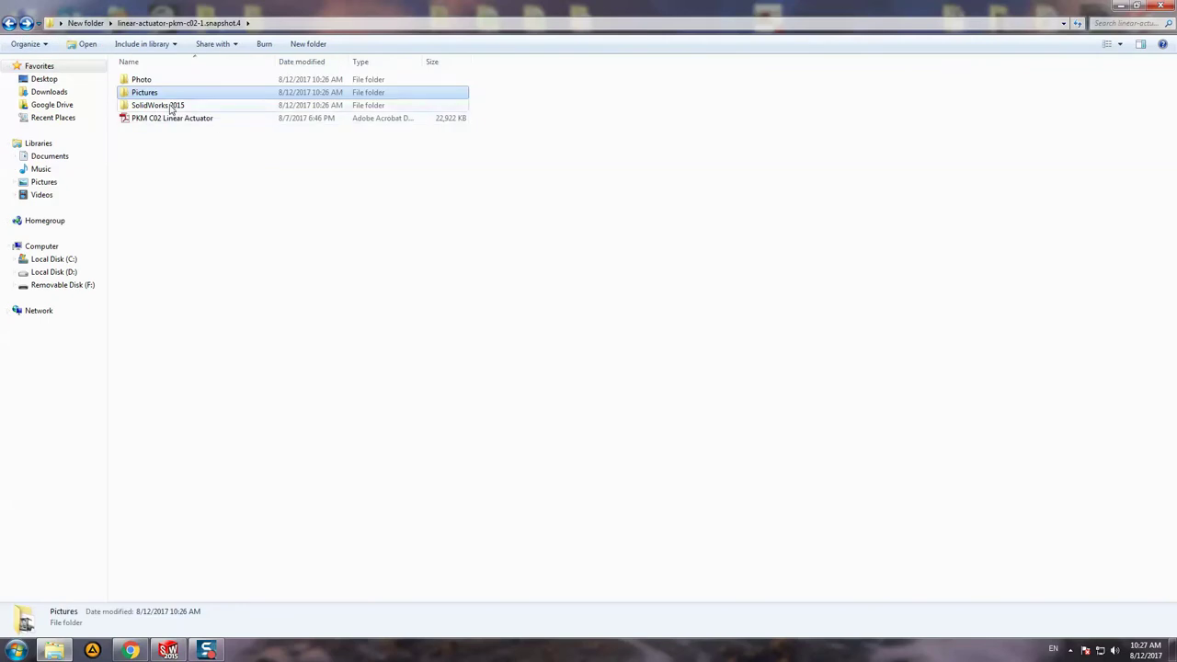
pyautogui.click(170, 107)
pyautogui.doubleClick(171, 106)
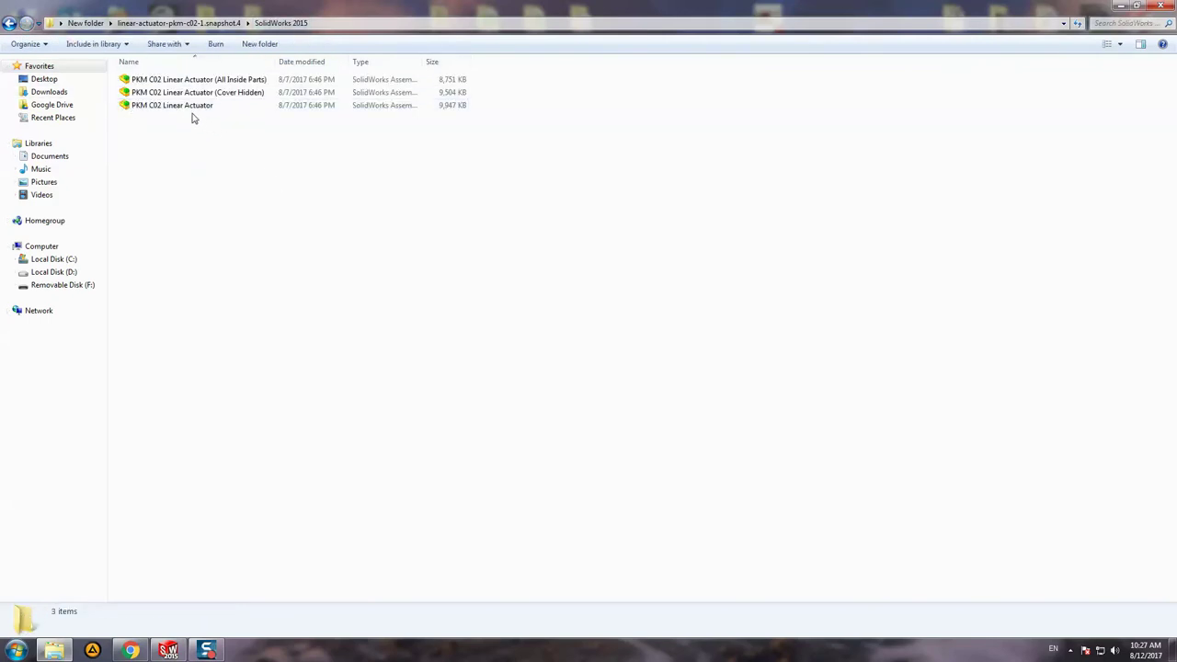
# Drag the PKM C02 Linear Actuator assembly file from Explorer into SolidWorks
pyautogui.moveTo(189, 108)
pyautogui.mouseDown()
pyautogui.moveTo(182, 158)
pyautogui.moveTo(127, 109)
pyautogui.mouseUp()
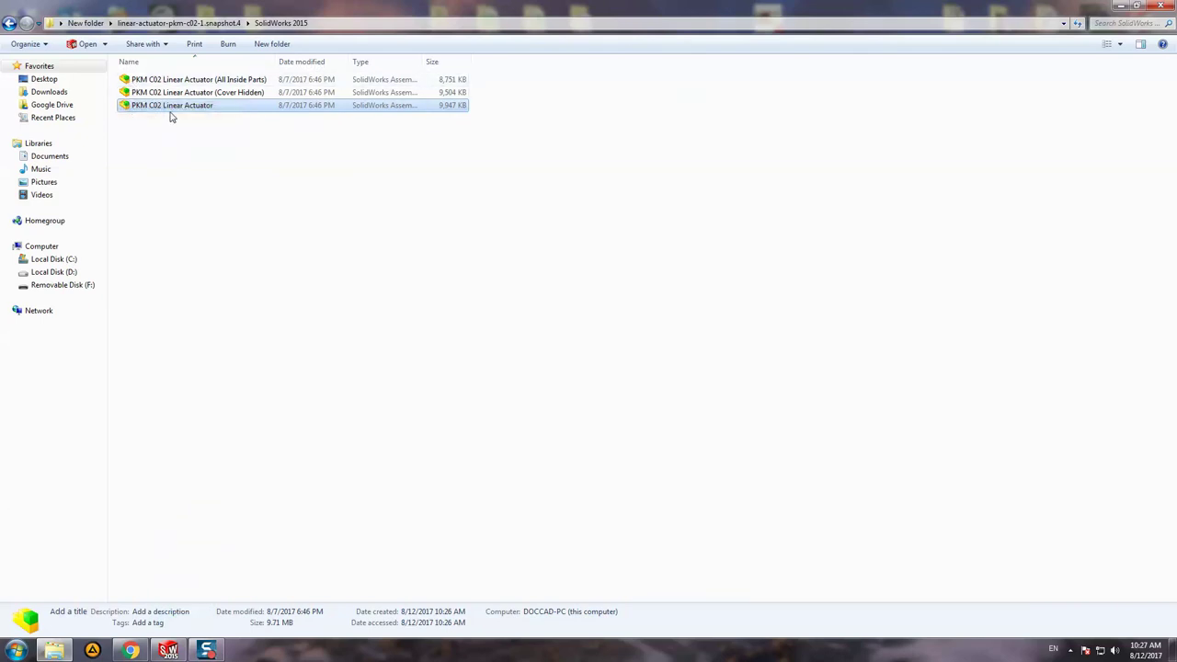
pyautogui.moveTo(171, 112)
pyautogui.mouseDown()
pyautogui.moveTo(303, 449)
pyautogui.moveTo(300, 432)
pyautogui.mouseUp()
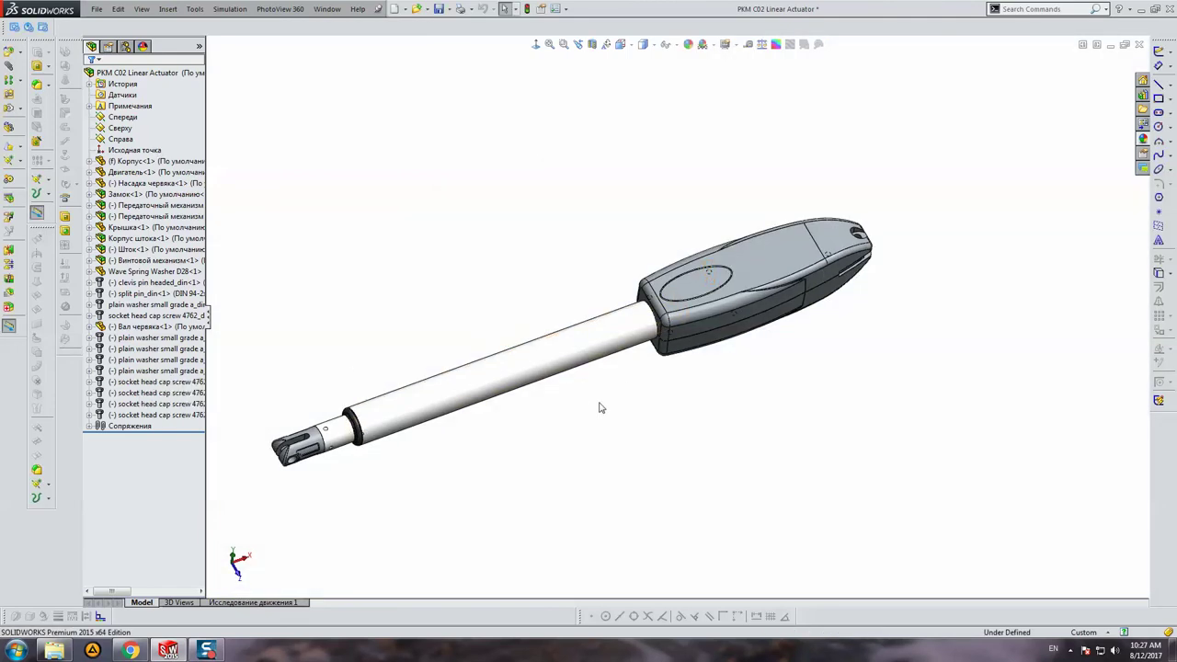
# Orbit the actuator to view its other side, then close it with Don't Save
pyautogui.moveTo(599, 408)
pyautogui.mouseDown(button='middle')
pyautogui.moveTo(615, 303)
pyautogui.moveTo(788, 341)
pyautogui.mouseUp(button='middle')
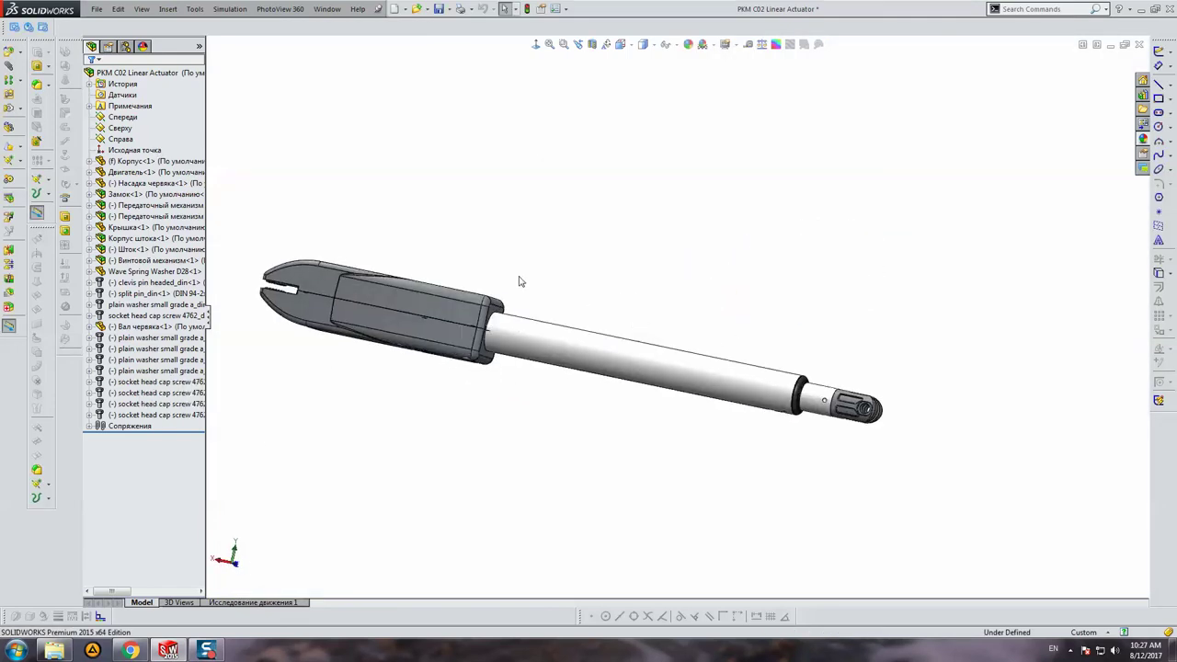
pyautogui.moveTo(520, 281)
pyautogui.mouseDown(button='middle')
pyautogui.moveTo(610, 336)
pyautogui.moveTo(809, 423)
pyautogui.mouseUp(button='middle')
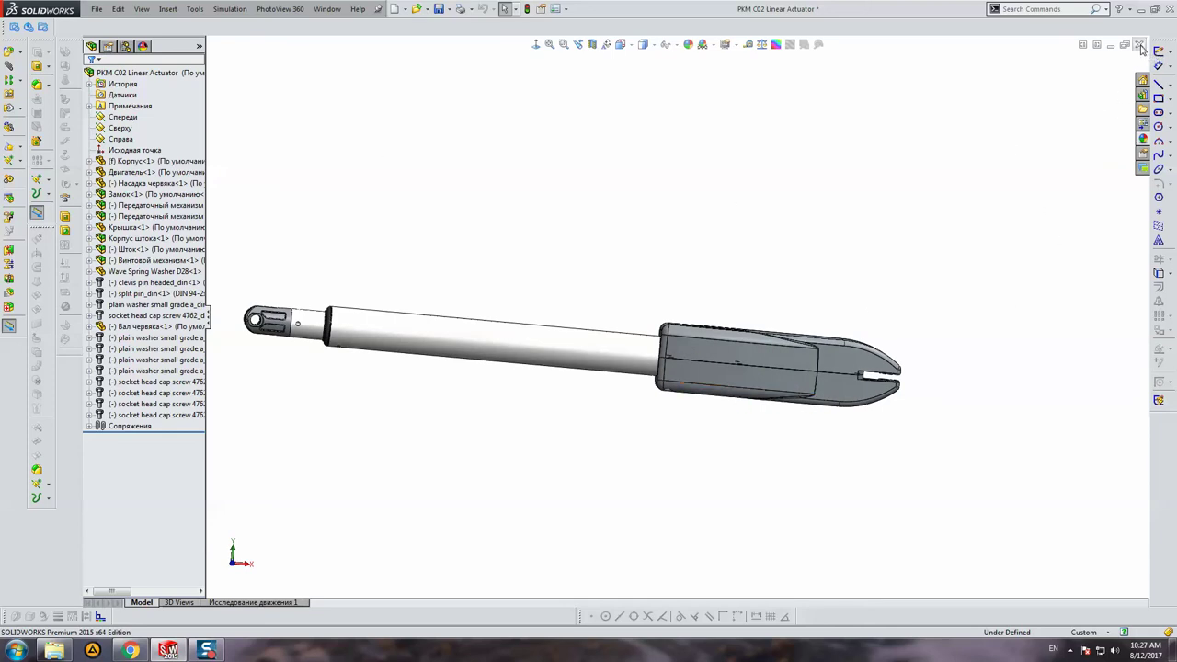
pyautogui.click(1138, 45)
pyautogui.click(247, 189)
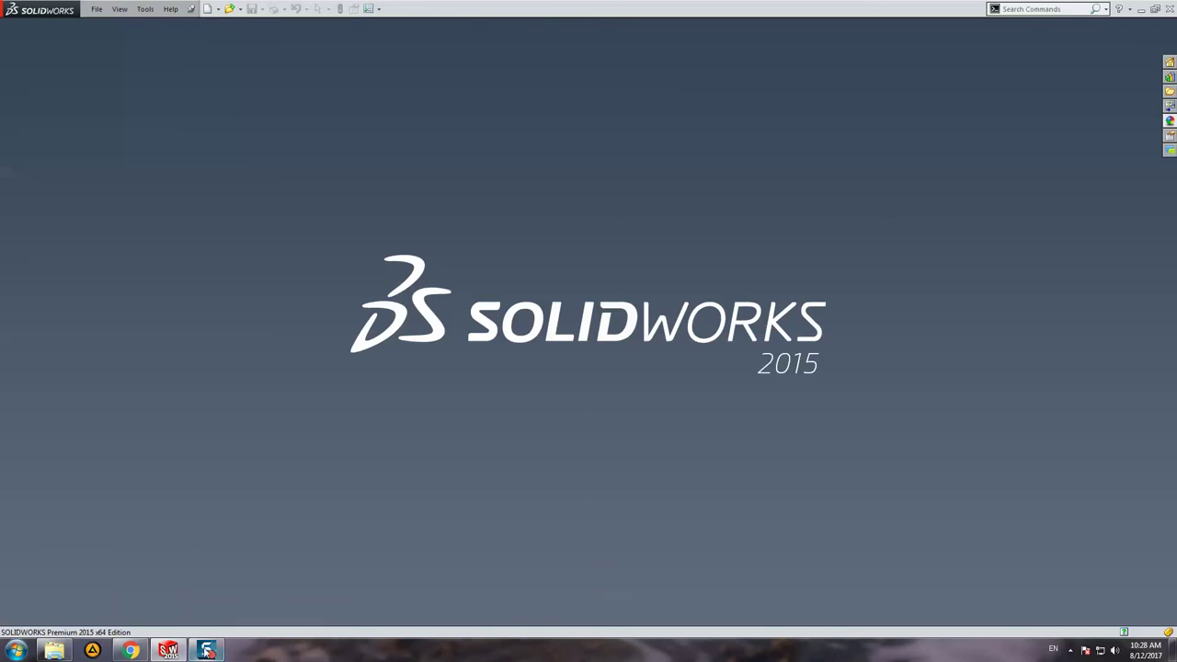
# Reopen the actuator assembly, suppressing each missing component, and dismiss the Open Summary
pyautogui.click(55, 650)
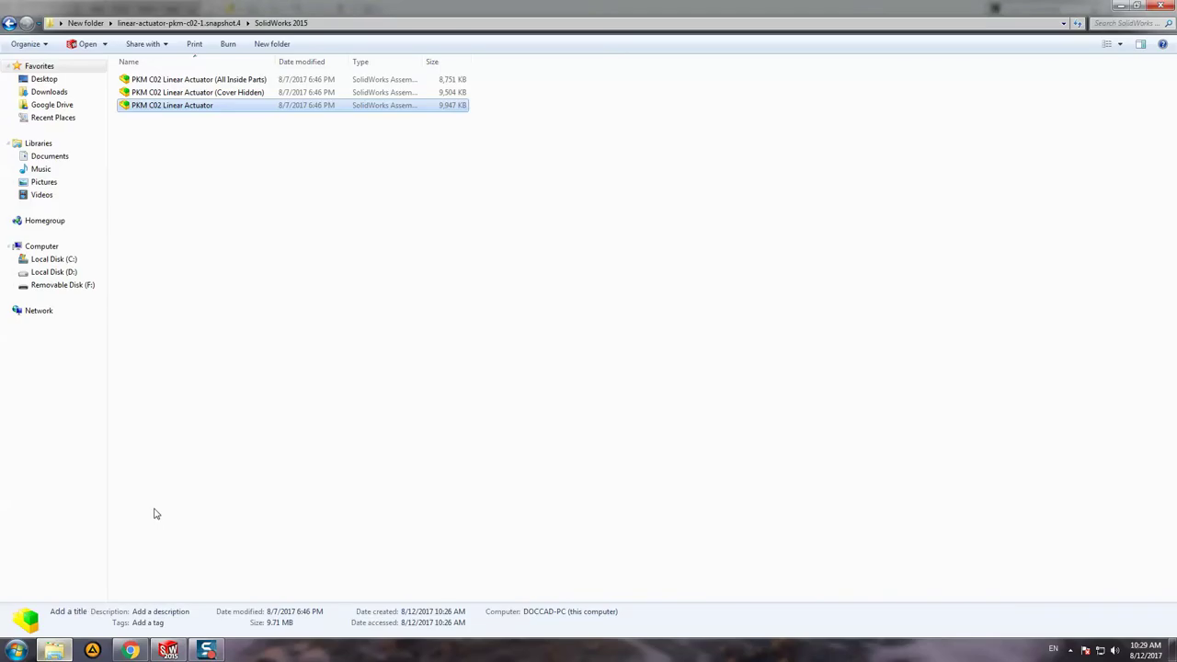
pyautogui.click(233, 286)
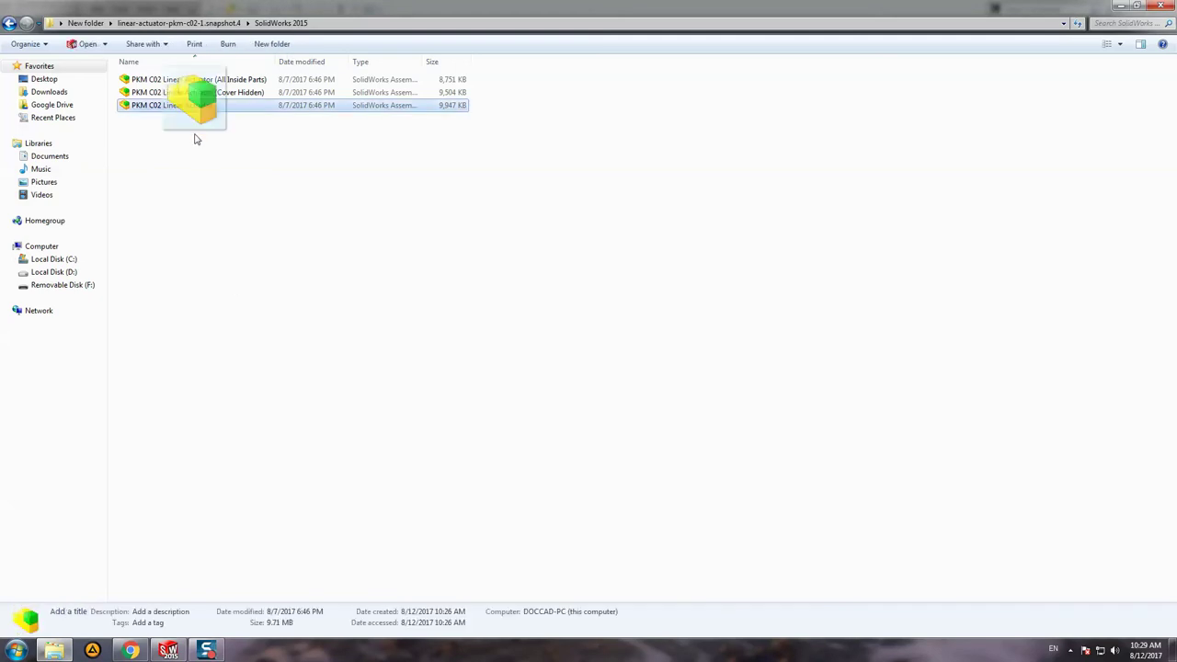
pyautogui.moveTo(187, 111)
pyautogui.mouseDown()
pyautogui.moveTo(272, 485)
pyautogui.moveTo(313, 466)
pyautogui.mouseUp()
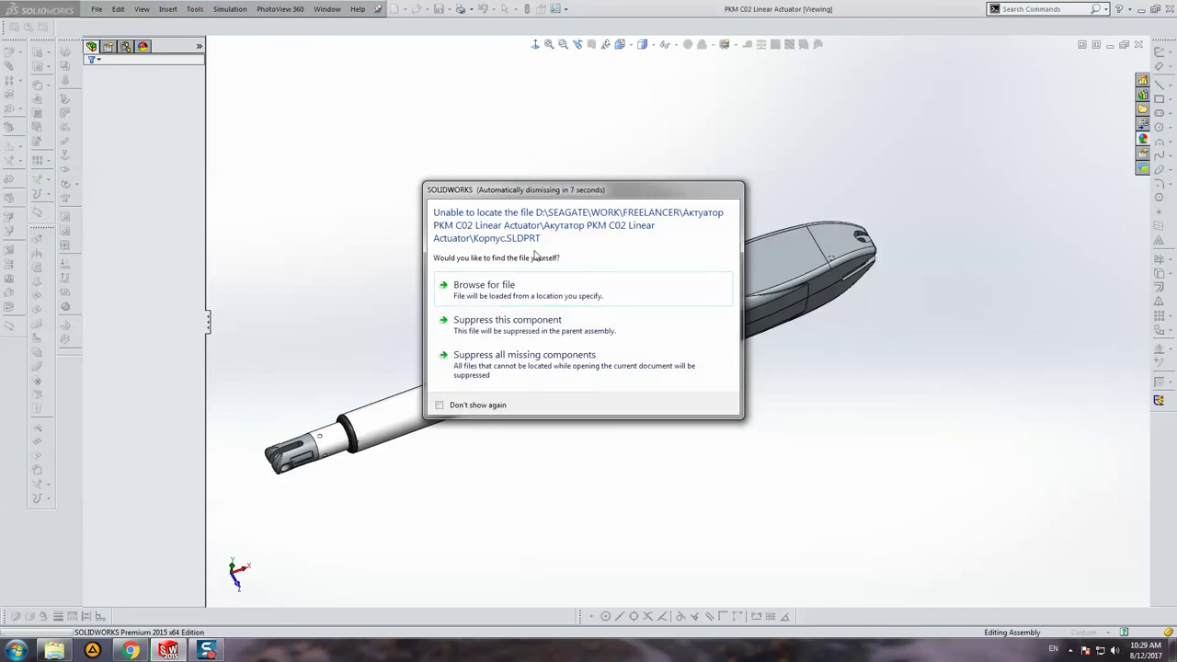
pyautogui.click(504, 331)
pyautogui.click(504, 329)
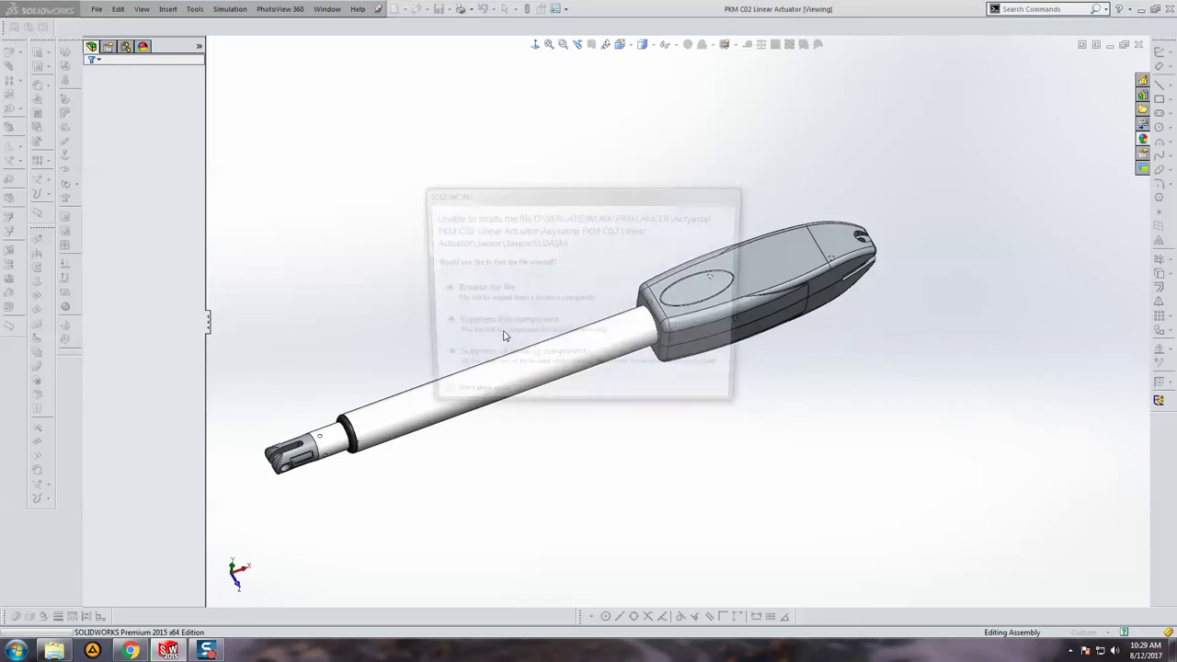
pyautogui.click(504, 331)
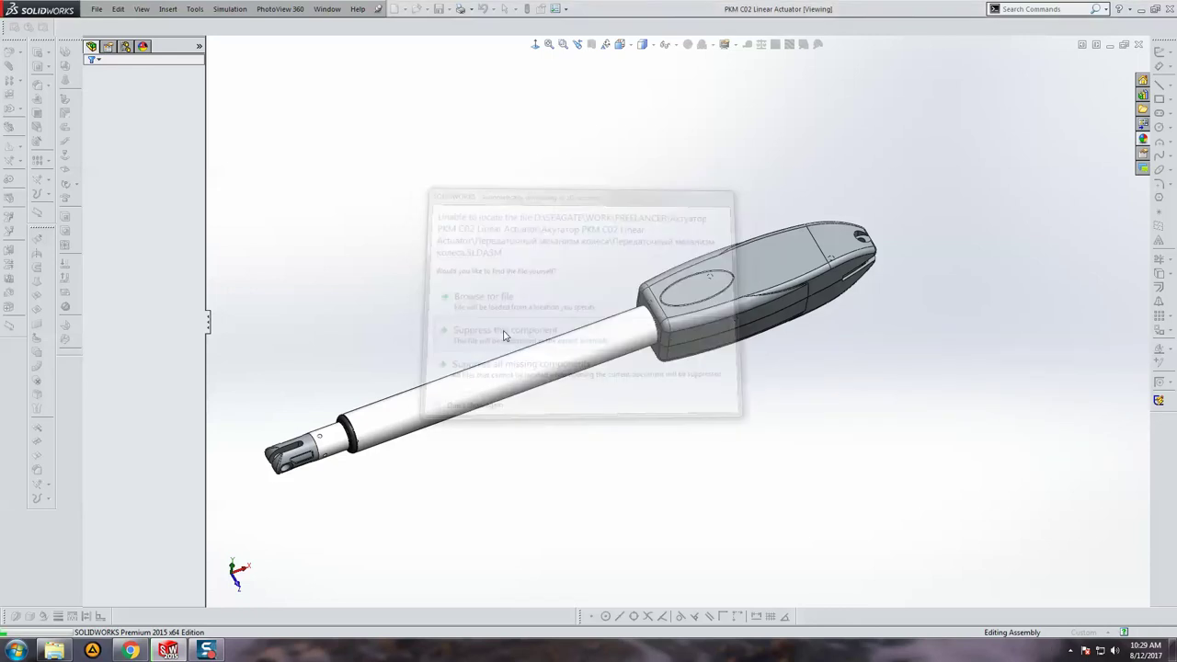
pyautogui.click(504, 329)
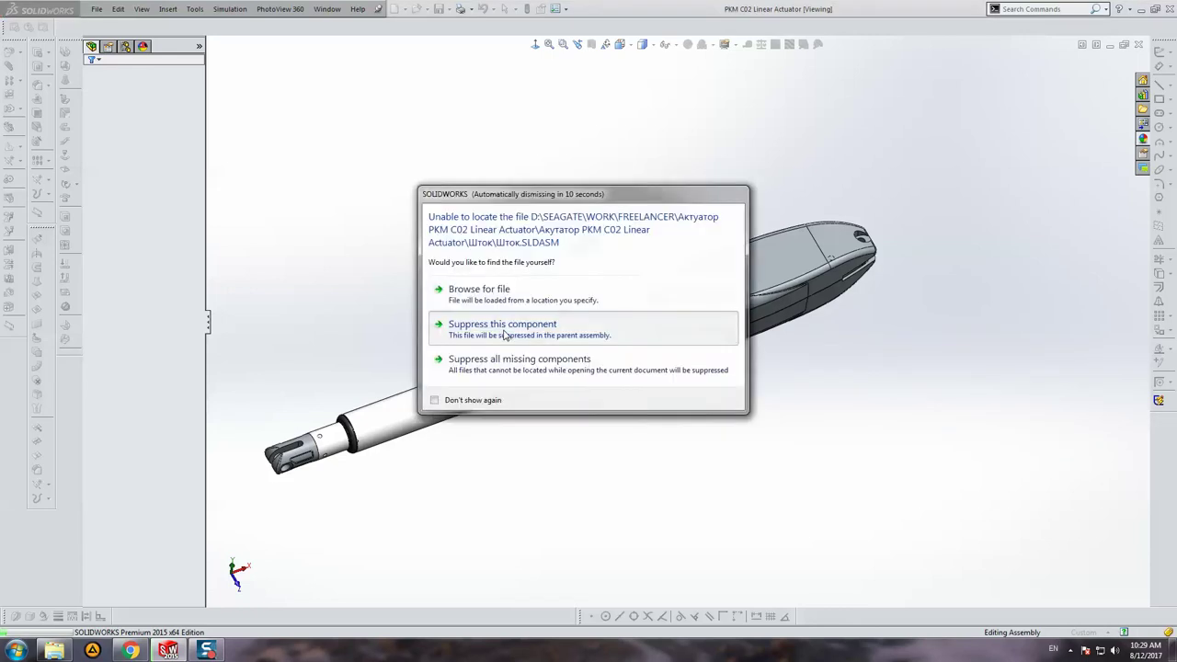
pyautogui.click(506, 361)
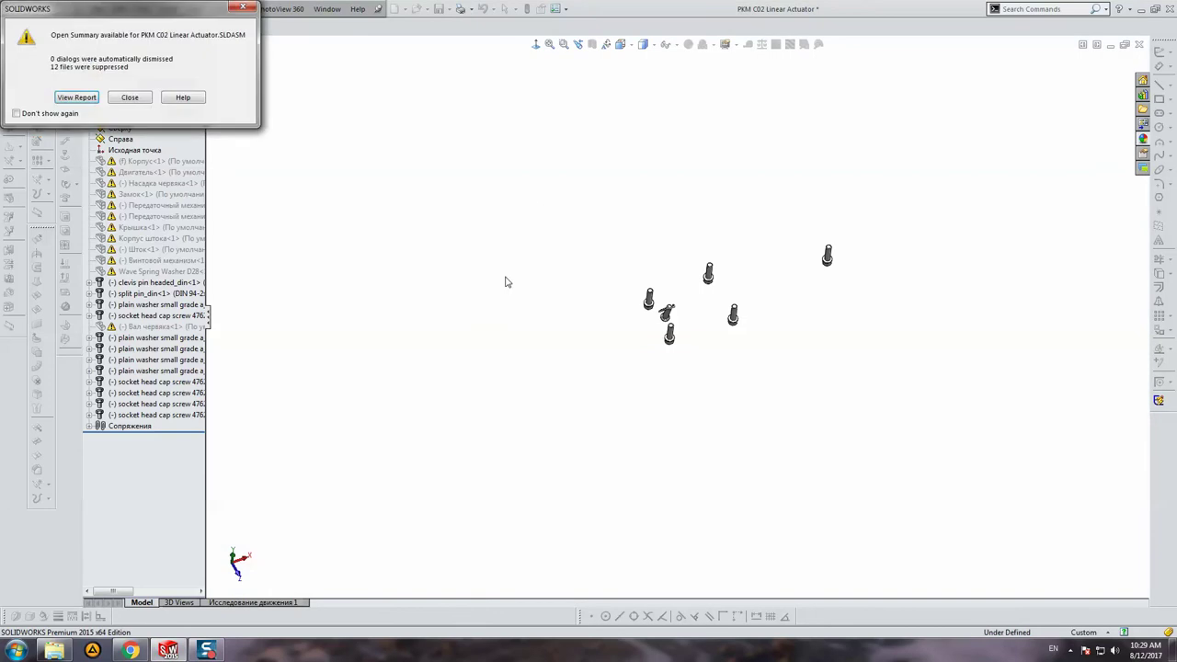
pyautogui.click(132, 97)
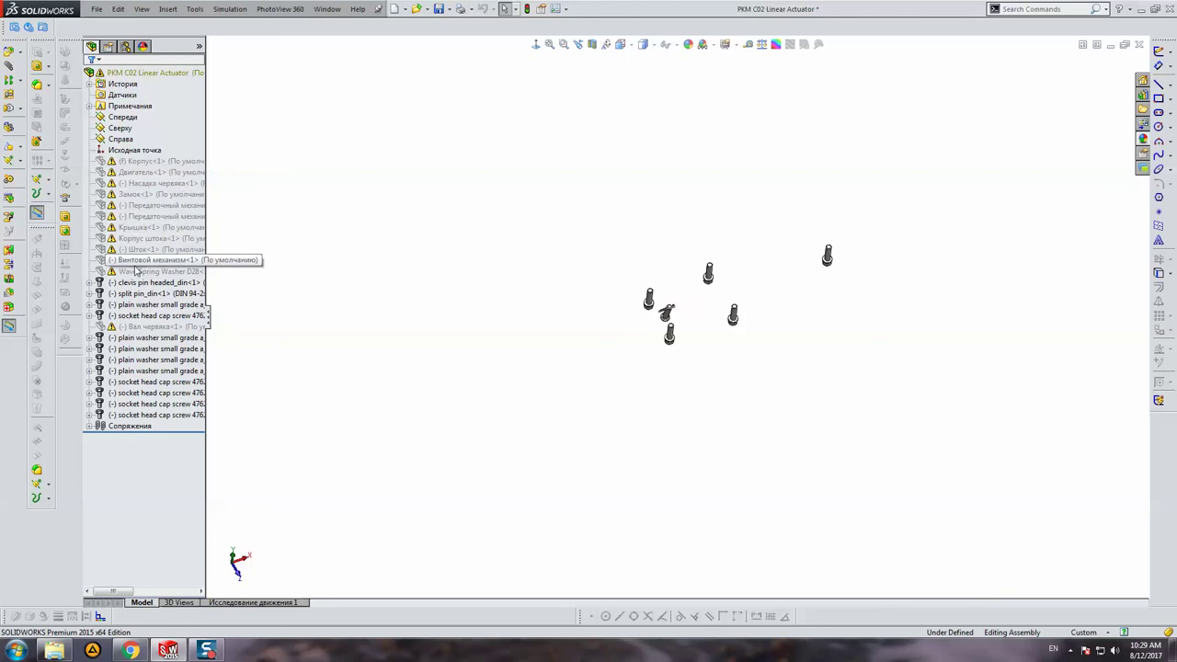
# Select a plain washer, then zoom and orbit around the remaining bolts
pyautogui.click(137, 337)
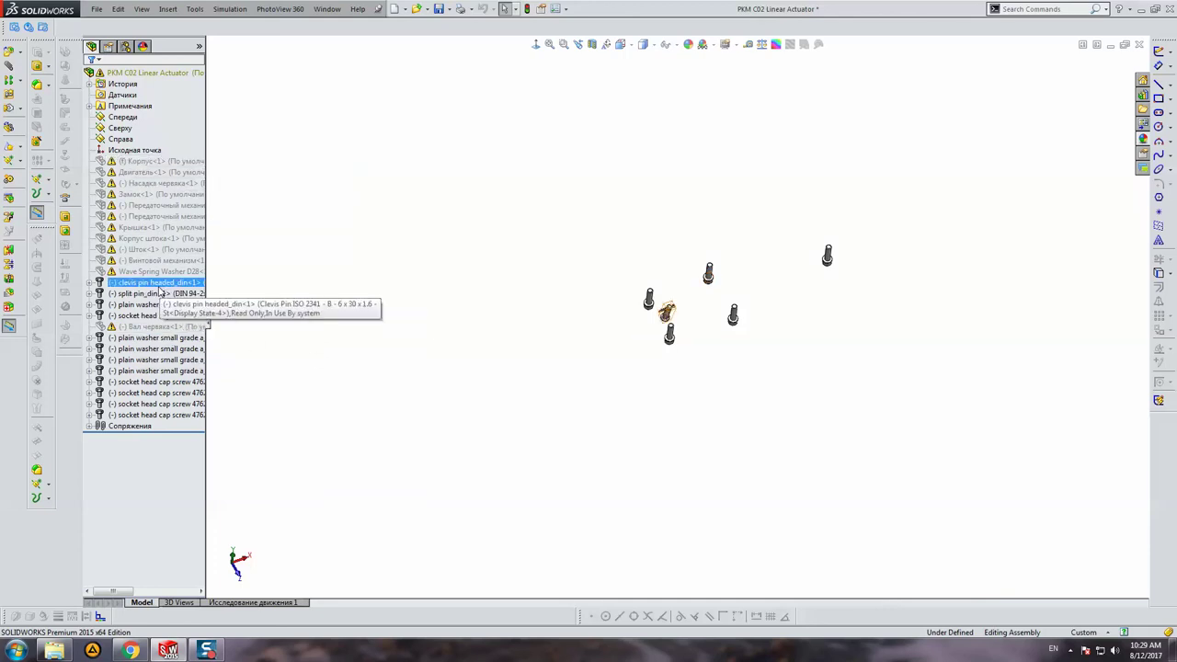
pyautogui.scroll(-5, 731, 310)
pyautogui.moveTo(731, 311)
pyautogui.mouseDown(button='middle')
pyautogui.moveTo(715, 221)
pyautogui.moveTo(778, 284)
pyautogui.mouseUp(button='middle')
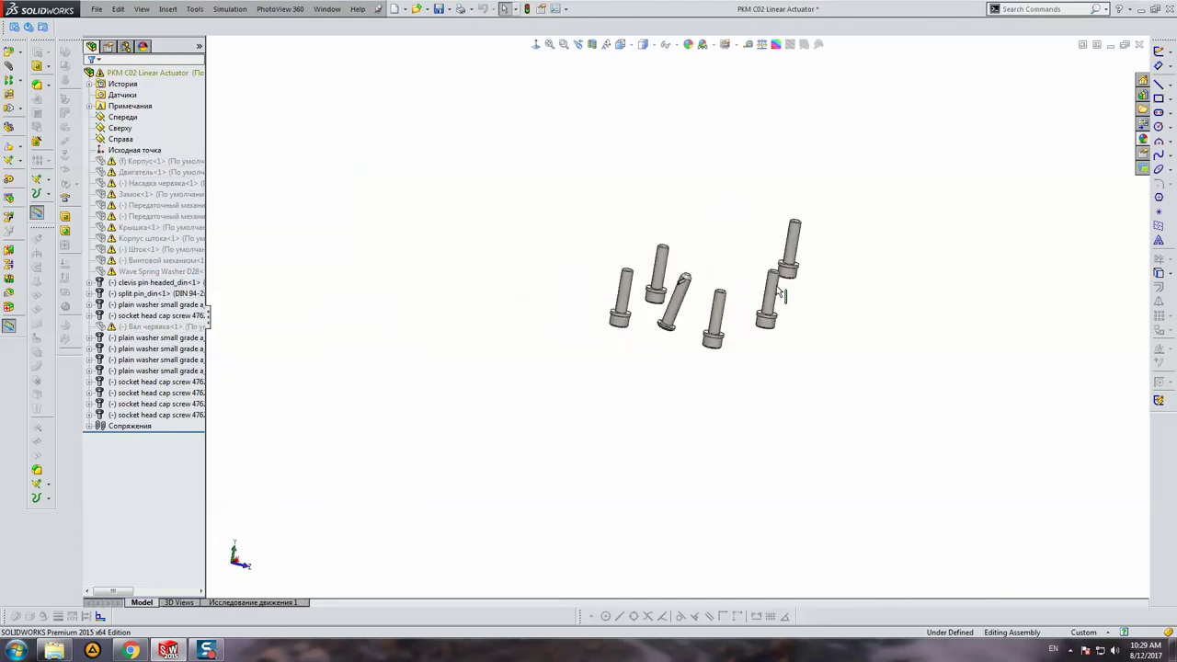
pyautogui.scroll(-5, 746, 331)
pyautogui.scroll(5, 721, 335)
pyautogui.scroll(3, 714, 333)
pyautogui.scroll(-4, 599, 331)
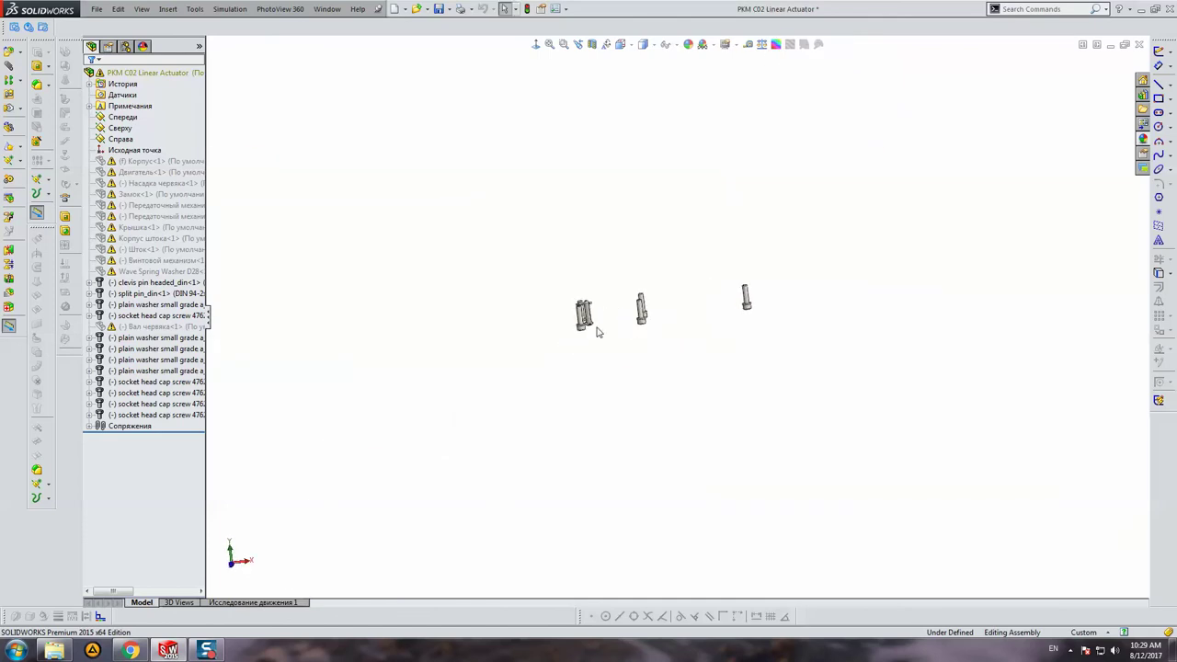
pyautogui.scroll(-4, 583, 303)
pyautogui.moveTo(583, 302)
pyautogui.mouseDown(button='middle')
pyautogui.moveTo(452, 245)
pyautogui.moveTo(441, 266)
pyautogui.moveTo(622, 286)
pyautogui.moveTo(549, 273)
pyautogui.mouseUp(button='middle')
pyautogui.scroll(3, 441, 266)
pyautogui.scroll(-3, 639, 291)
pyautogui.scroll(1, 632, 280)
pyautogui.scroll(3, 614, 273)
pyautogui.moveTo(678, 310)
pyautogui.mouseDown(button='middle')
pyautogui.moveTo(757, 258)
pyautogui.moveTo(641, 212)
pyautogui.mouseUp(button='middle')
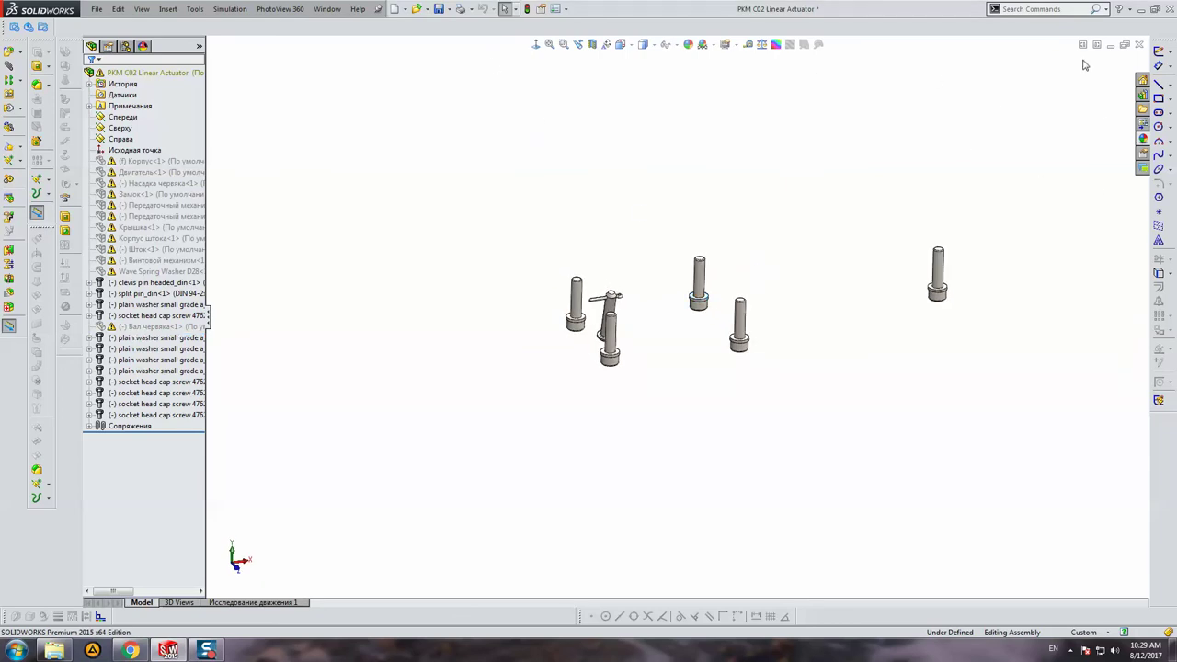
# Discard the actuator changes and open Cover Hidden with all missing components suppressed
pyautogui.click(1139, 45)
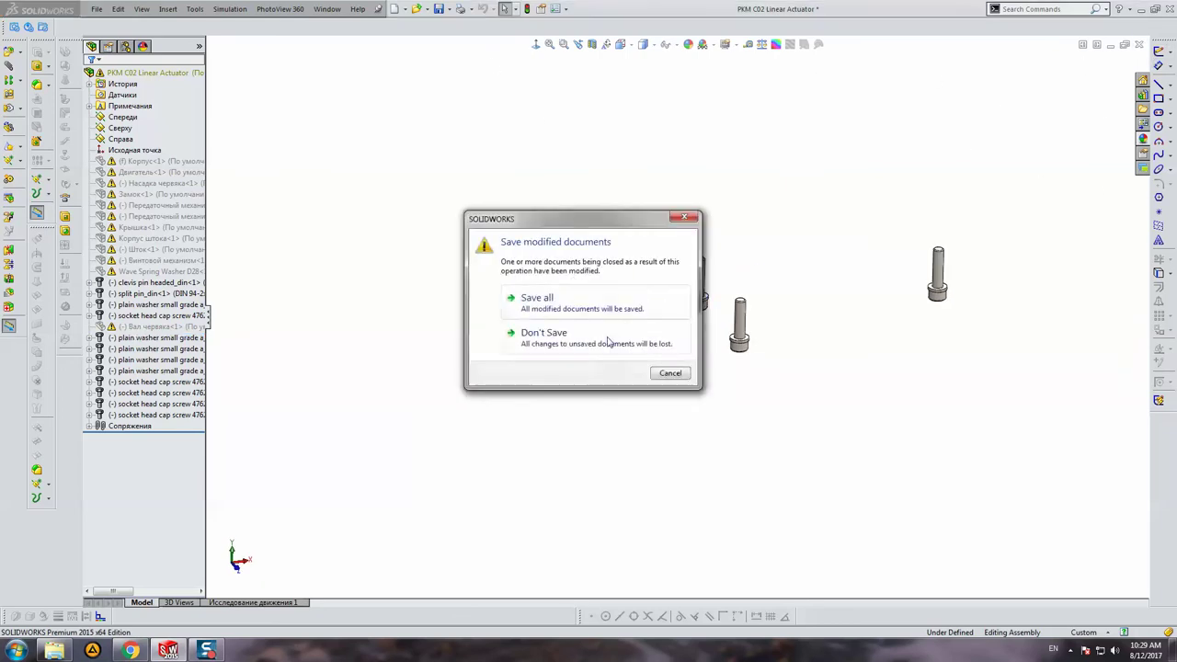
pyautogui.click(609, 341)
pyautogui.click(54, 650)
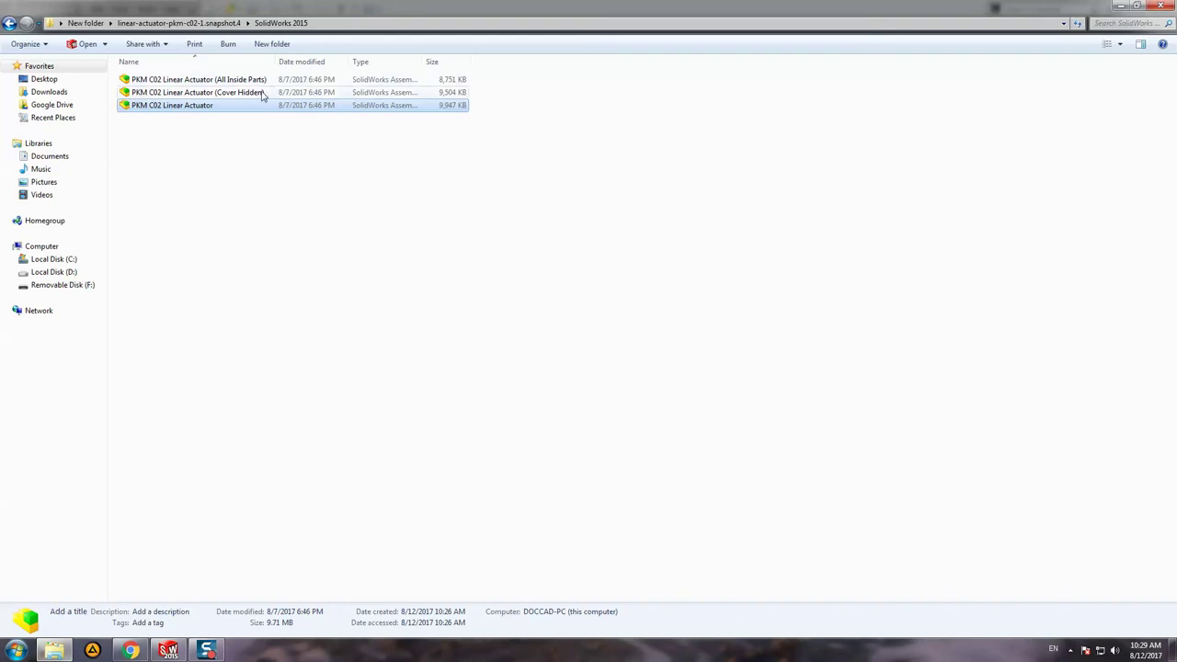
pyautogui.moveTo(257, 92)
pyautogui.mouseDown()
pyautogui.moveTo(170, 655)
pyautogui.moveTo(328, 375)
pyautogui.mouseUp()
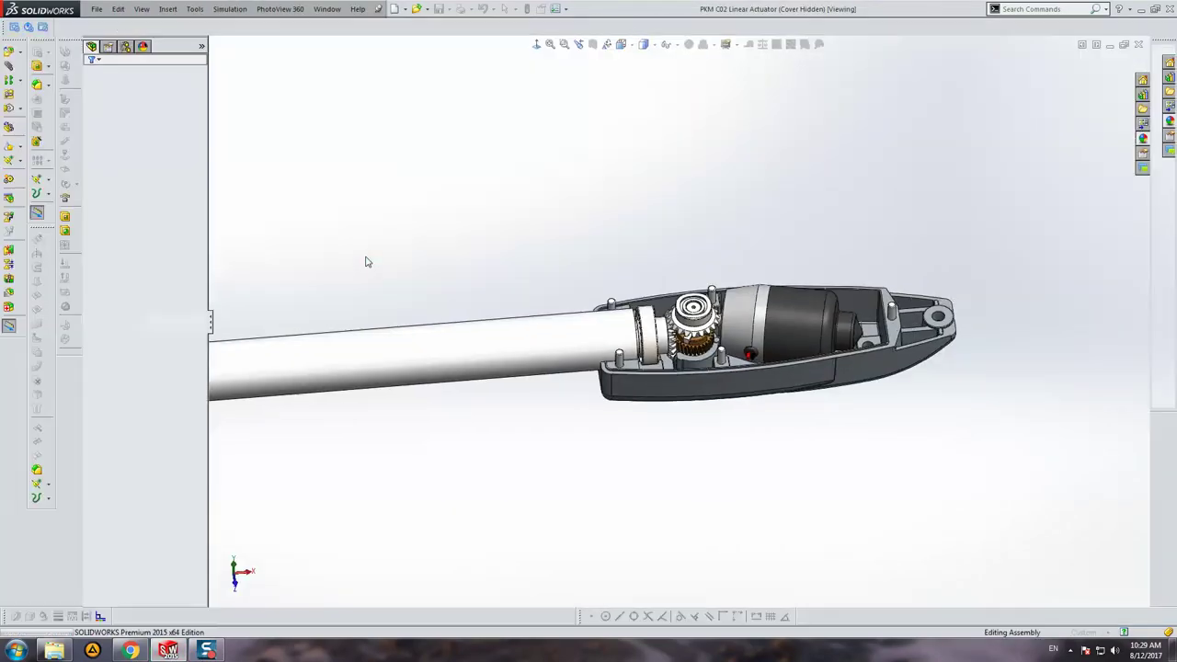
pyautogui.click(520, 359)
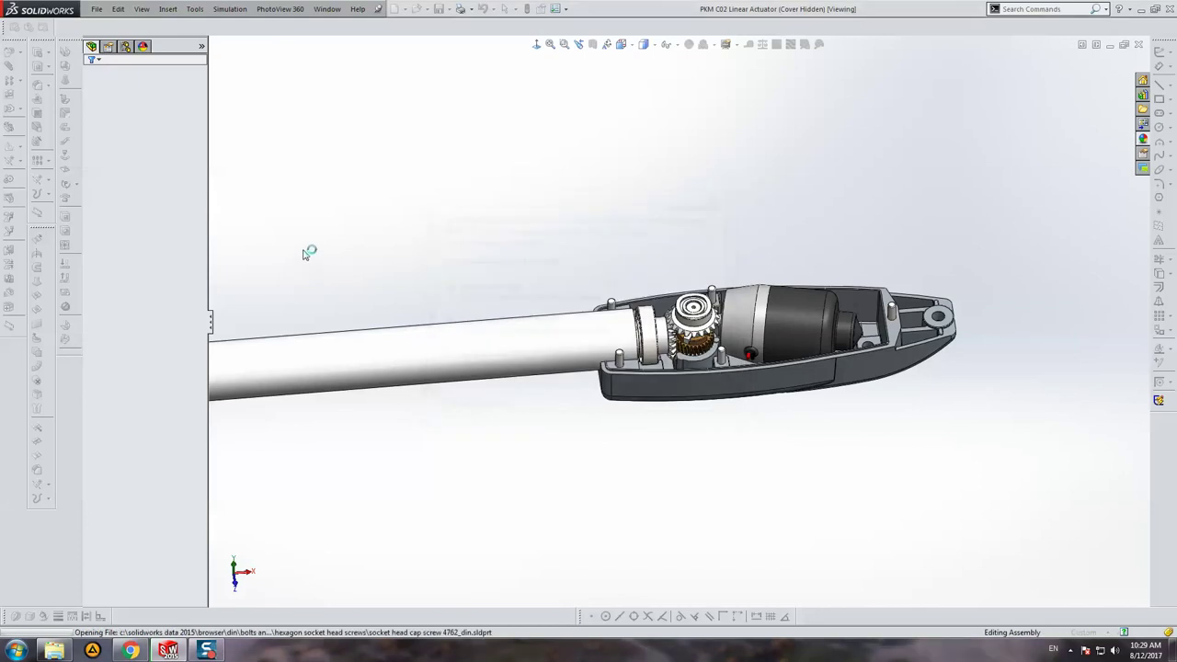
pyautogui.click(129, 98)
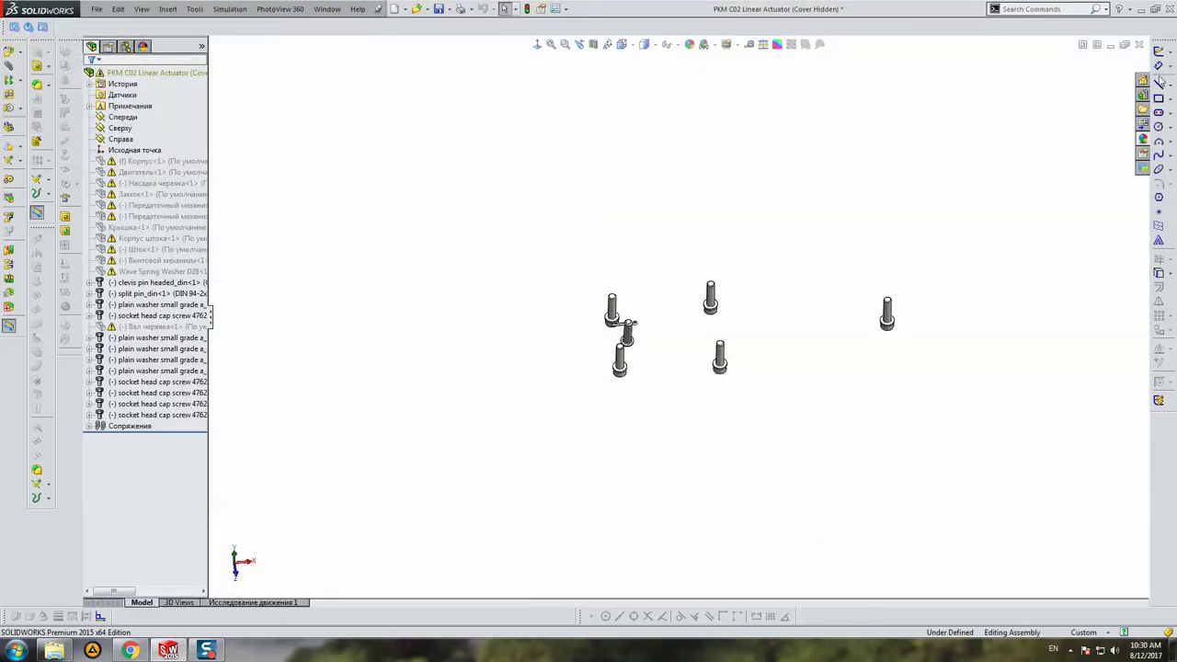
# Close Cover Hidden unsaved and open All Inside Parts with missing components suppressed
pyautogui.click(1141, 46)
pyautogui.click(543, 337)
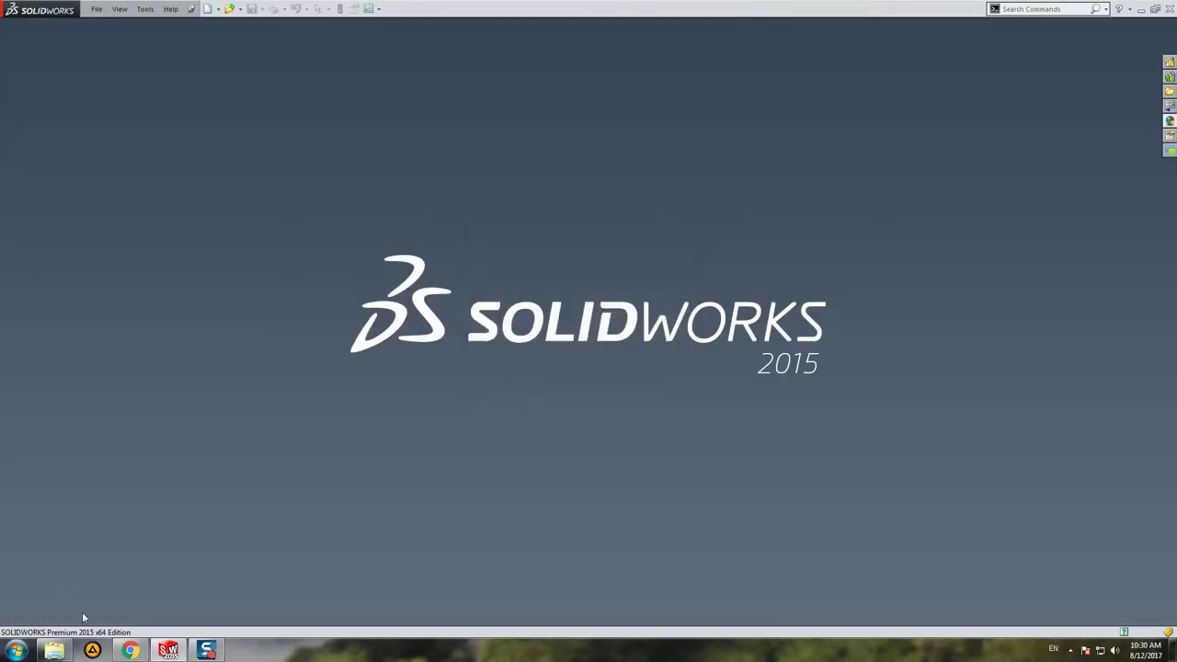
pyautogui.click(51, 651)
pyautogui.moveTo(263, 81)
pyautogui.mouseDown()
pyautogui.moveTo(169, 651)
pyautogui.moveTo(954, 192)
pyautogui.mouseUp()
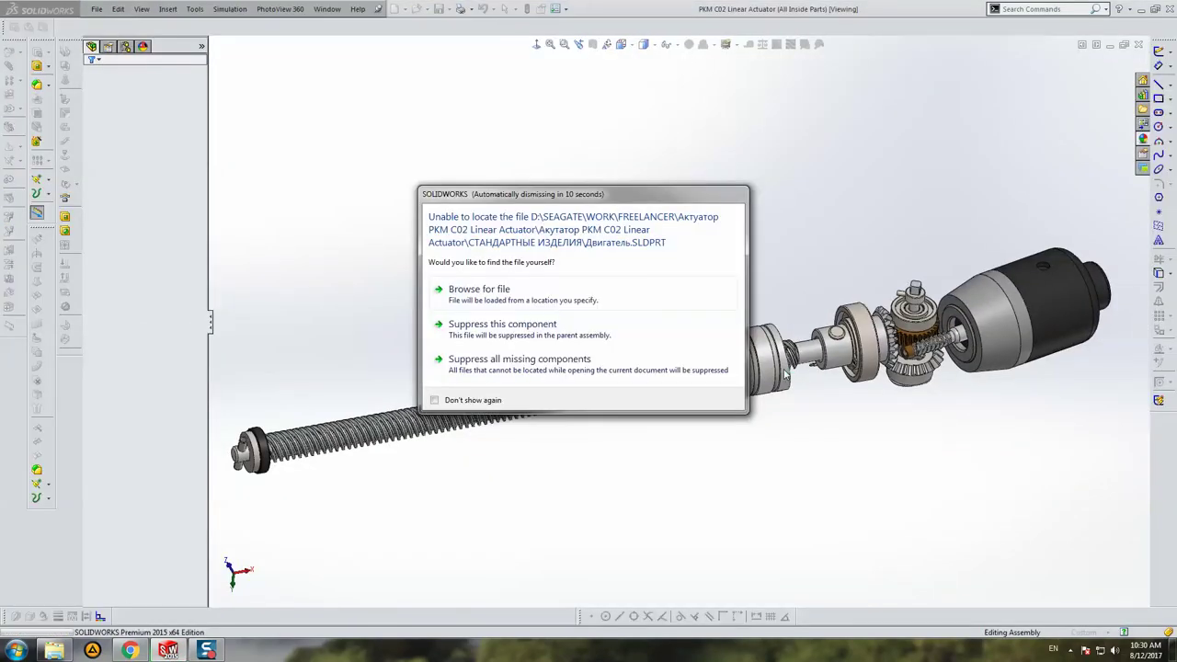
pyautogui.click(557, 367)
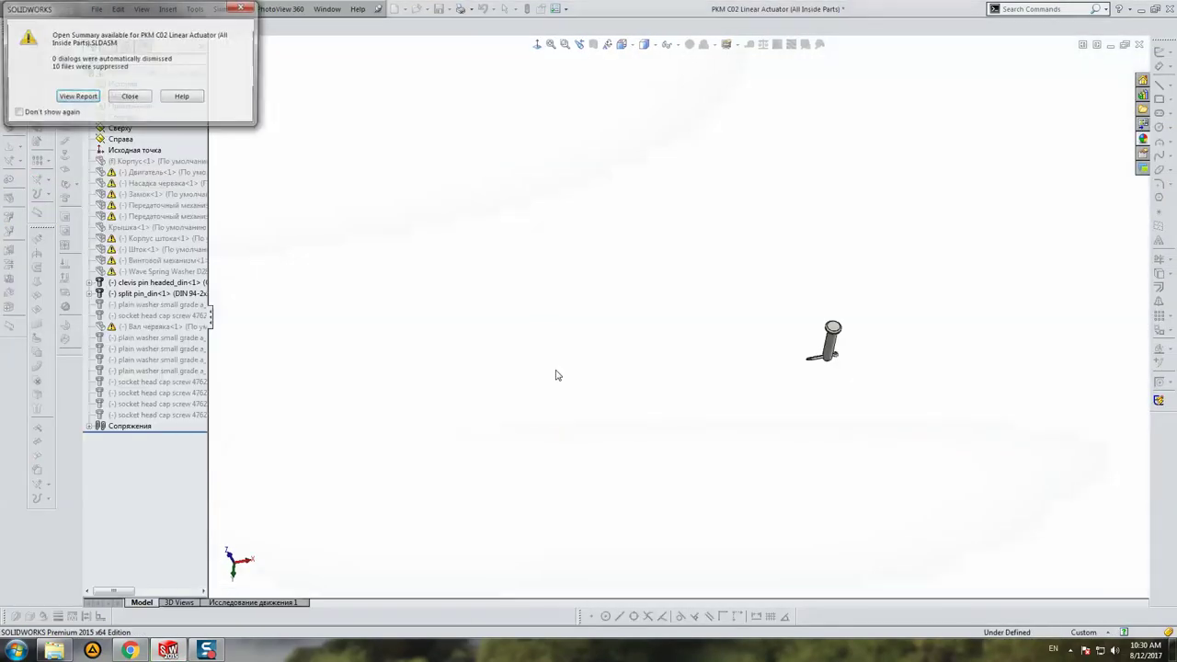
pyautogui.click(134, 98)
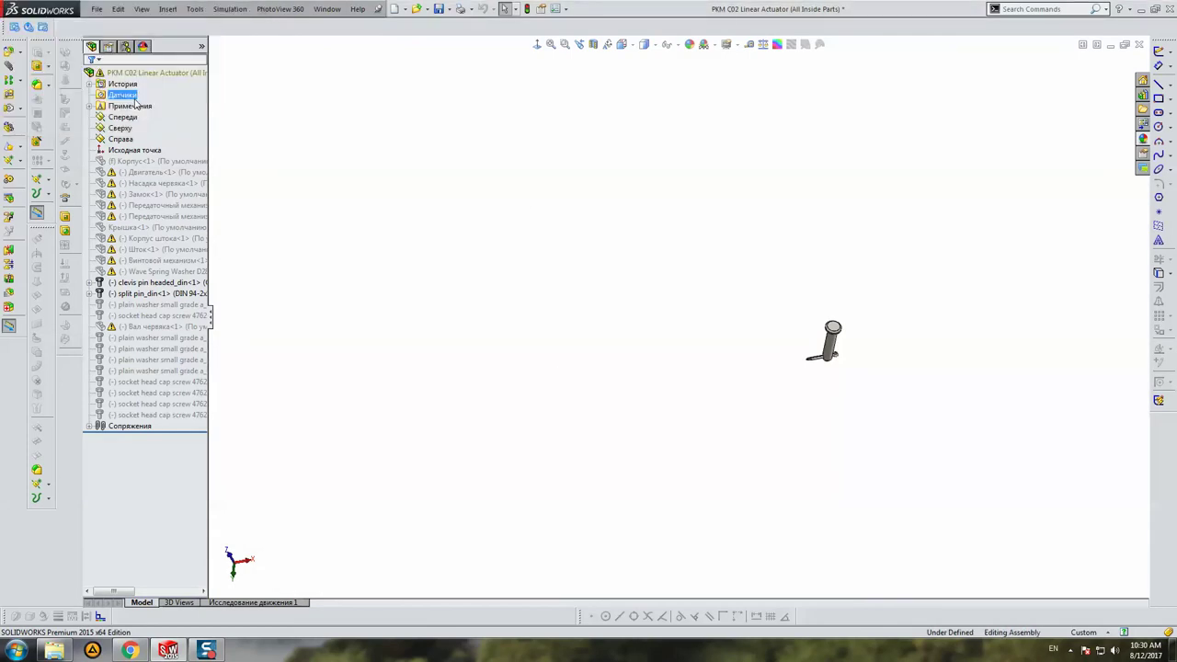
# Close All Inside Parts without saving and browse for another assembly file
pyautogui.click(1140, 44)
pyautogui.click(513, 334)
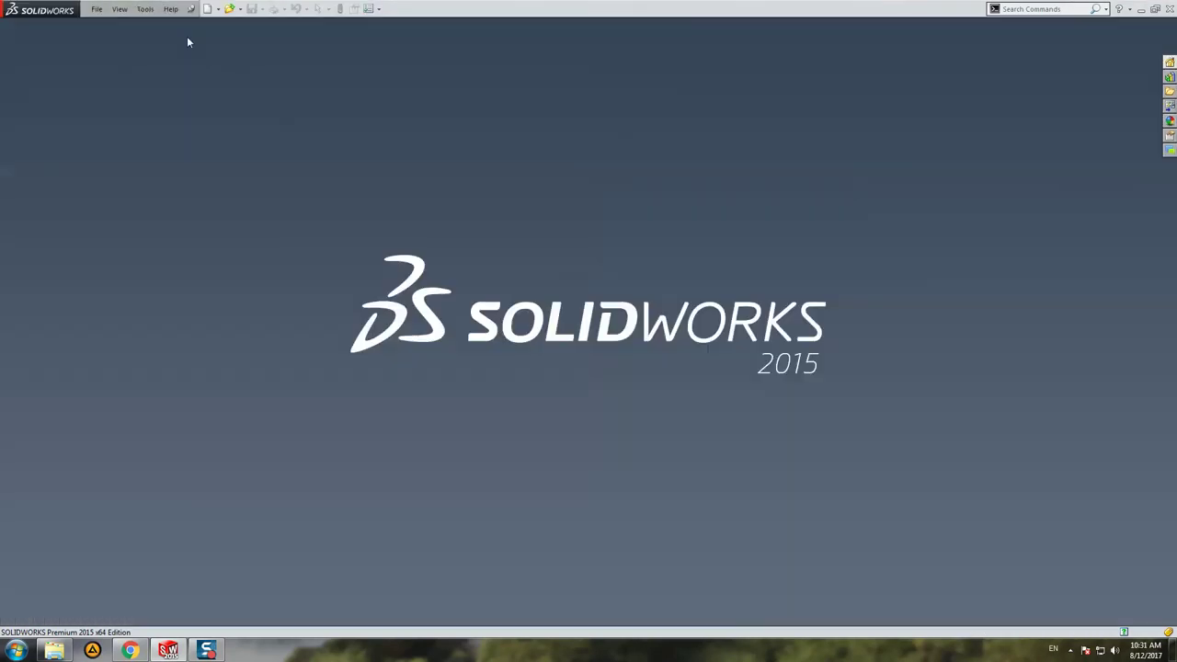
pyautogui.click(230, 9)
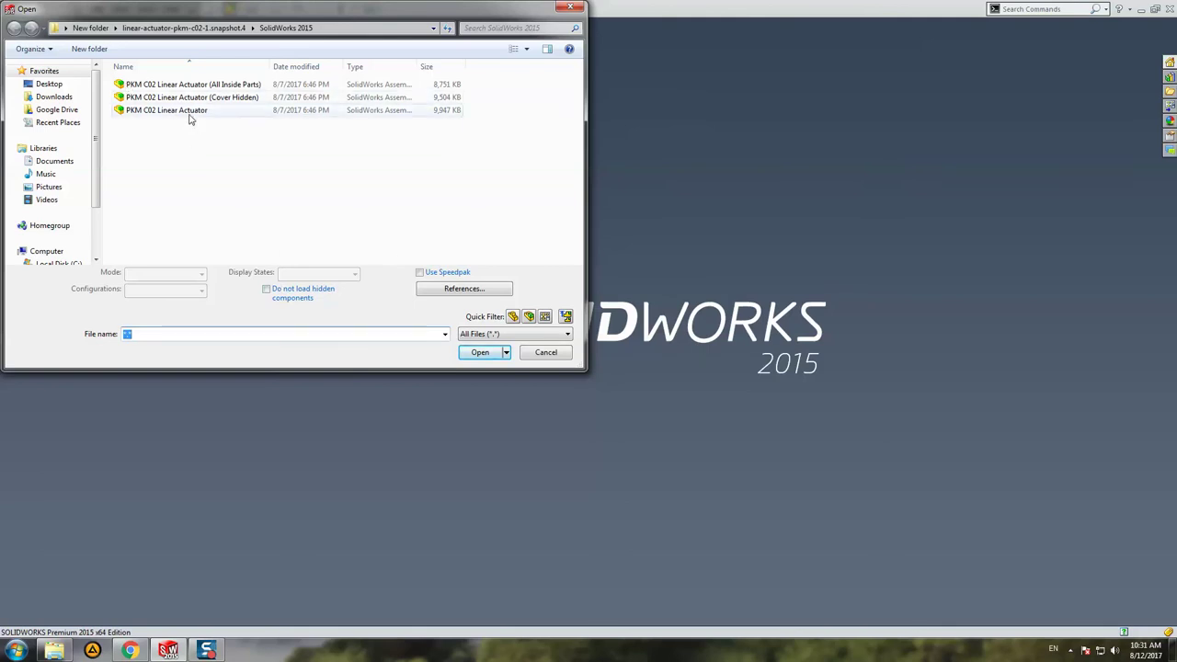
pyautogui.moveTo(167, 111)
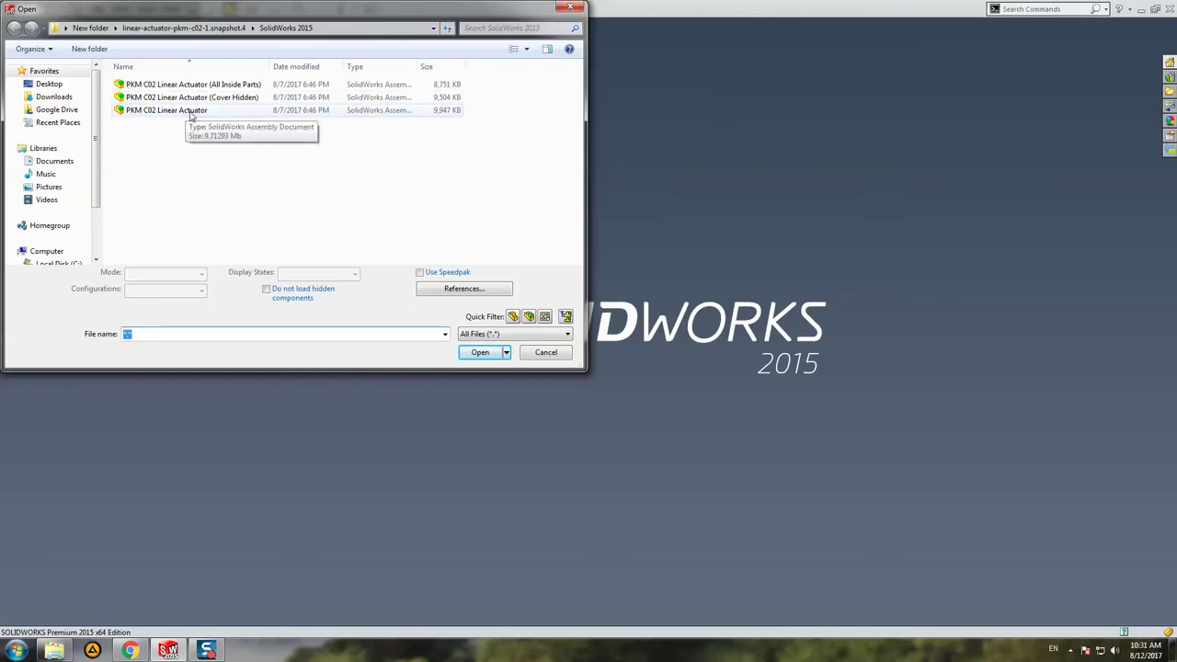
# Open PKM C02 Linear Actuator with Mode set to Large Design Review and acknowledge the notice
pyautogui.click(192, 114)
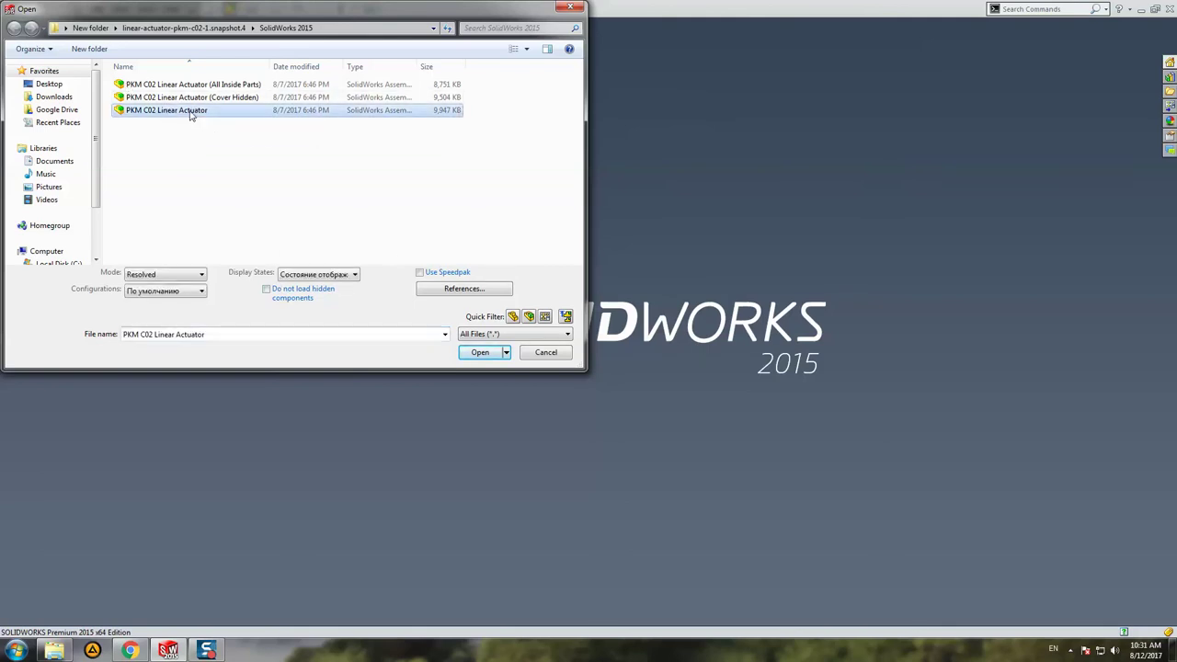
pyautogui.click(189, 275)
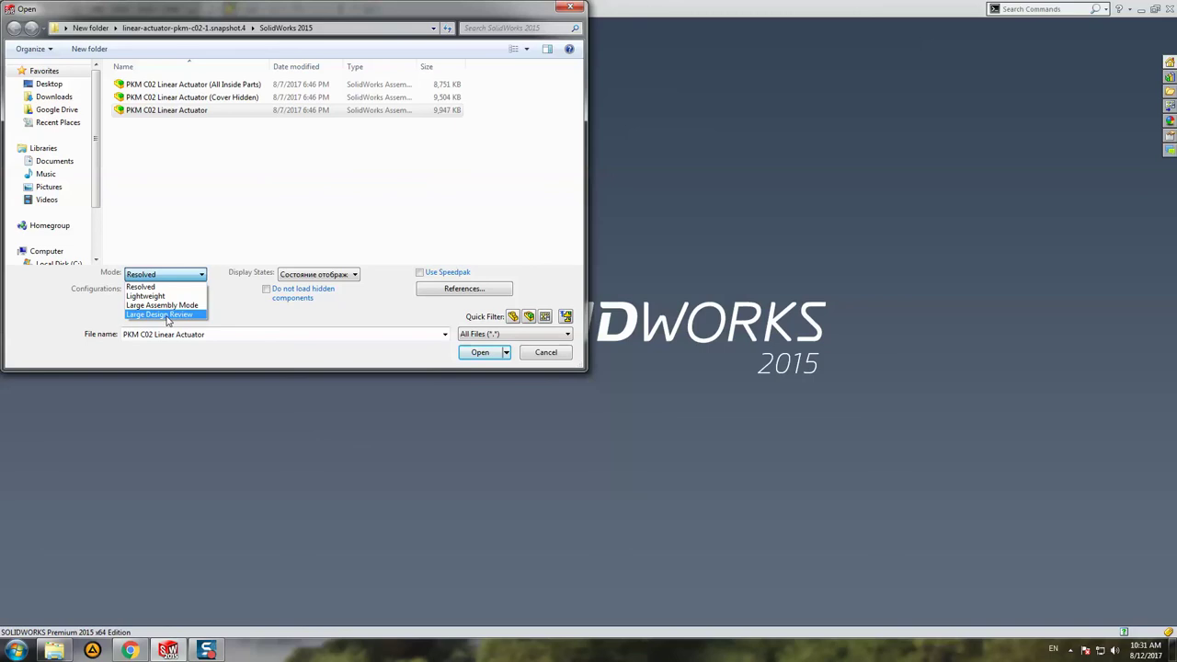
pyautogui.click(166, 314)
pyautogui.click(480, 352)
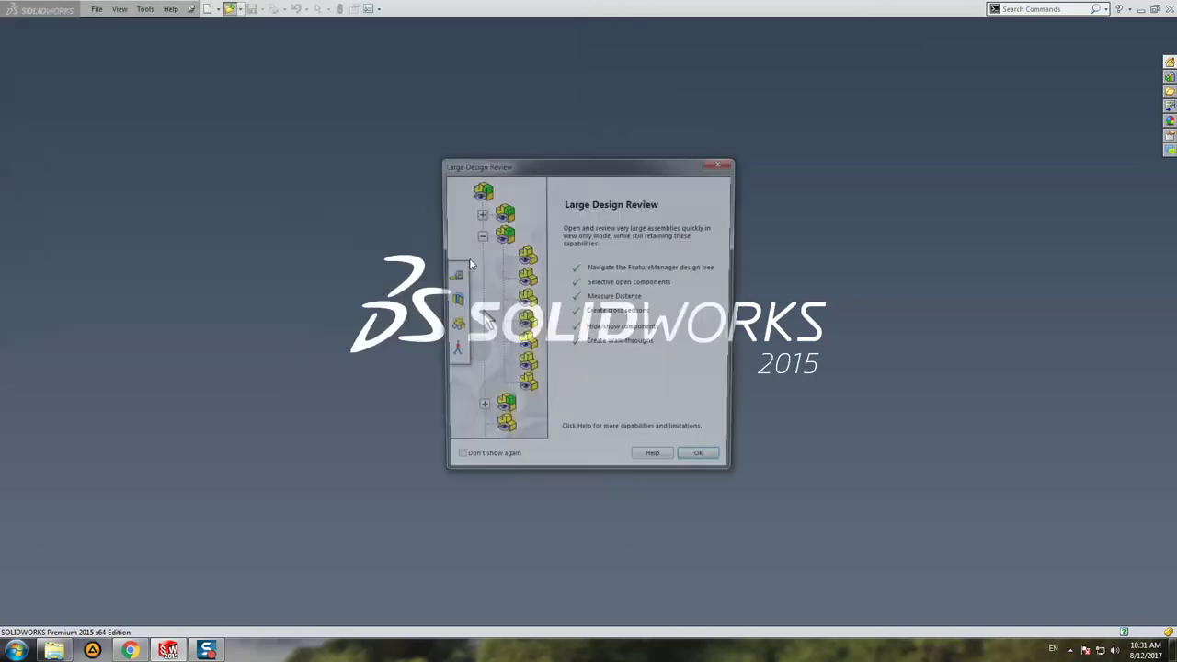
pyautogui.click(706, 465)
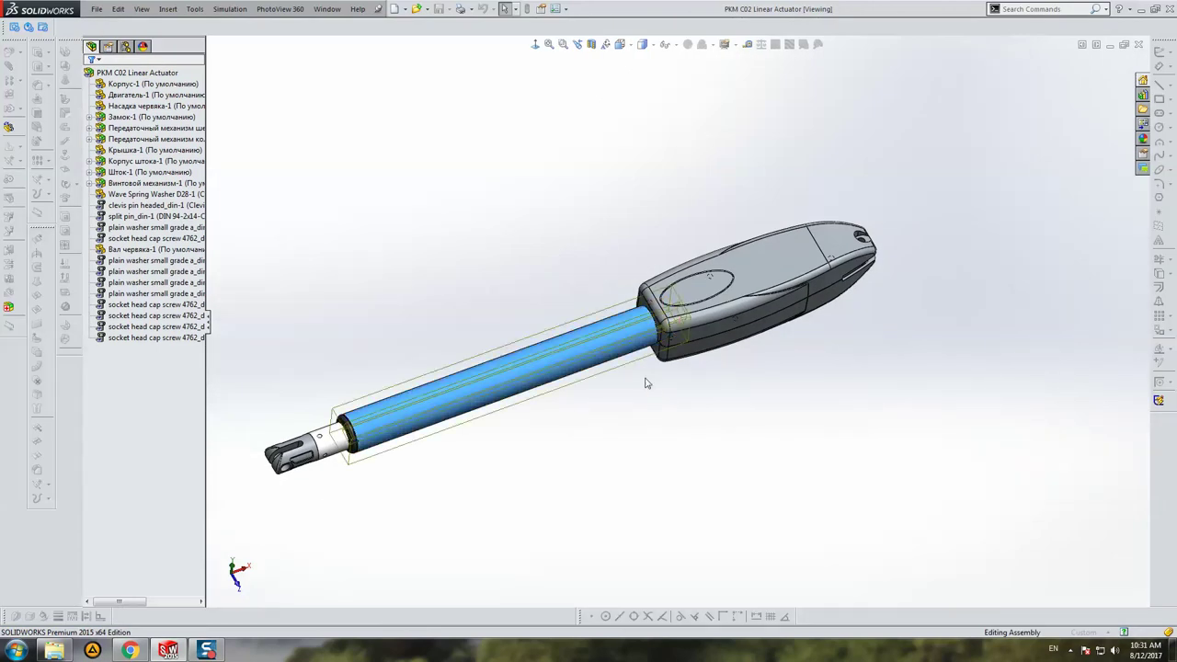
# Cut the actuator with a Section View, orbit the cross section, then turn it off
pyautogui.moveTo(643, 381)
pyautogui.mouseDown(button='middle')
pyautogui.moveTo(565, 260)
pyautogui.moveTo(494, 381)
pyautogui.mouseUp(button='middle')
pyautogui.click(496, 382)
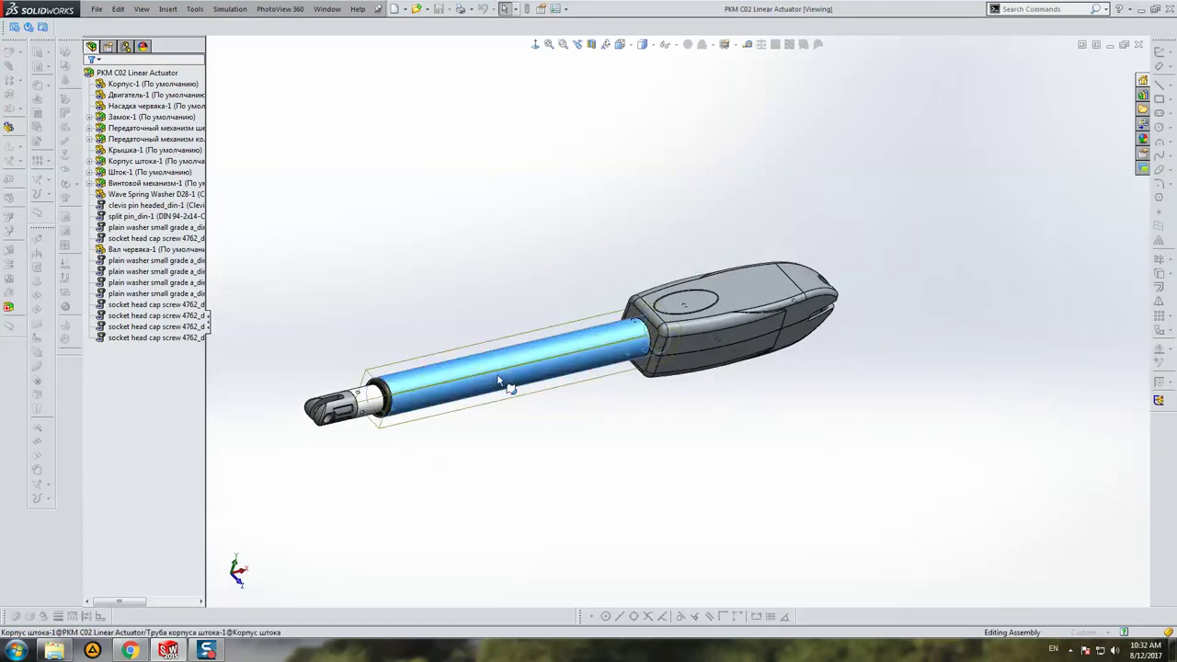
pyautogui.rightClick(502, 382)
pyautogui.click(521, 342)
pyautogui.click(593, 45)
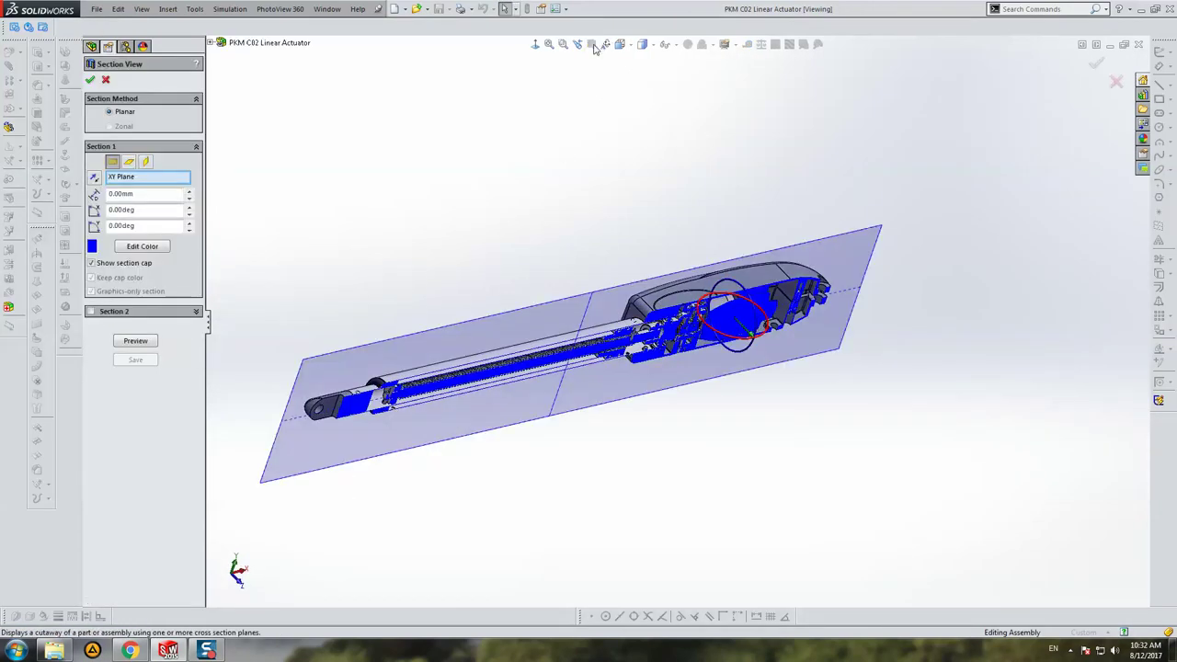
pyautogui.moveTo(594, 236); pyautogui.dragTo(515, 276, button='middle')
pyautogui.click(91, 79)
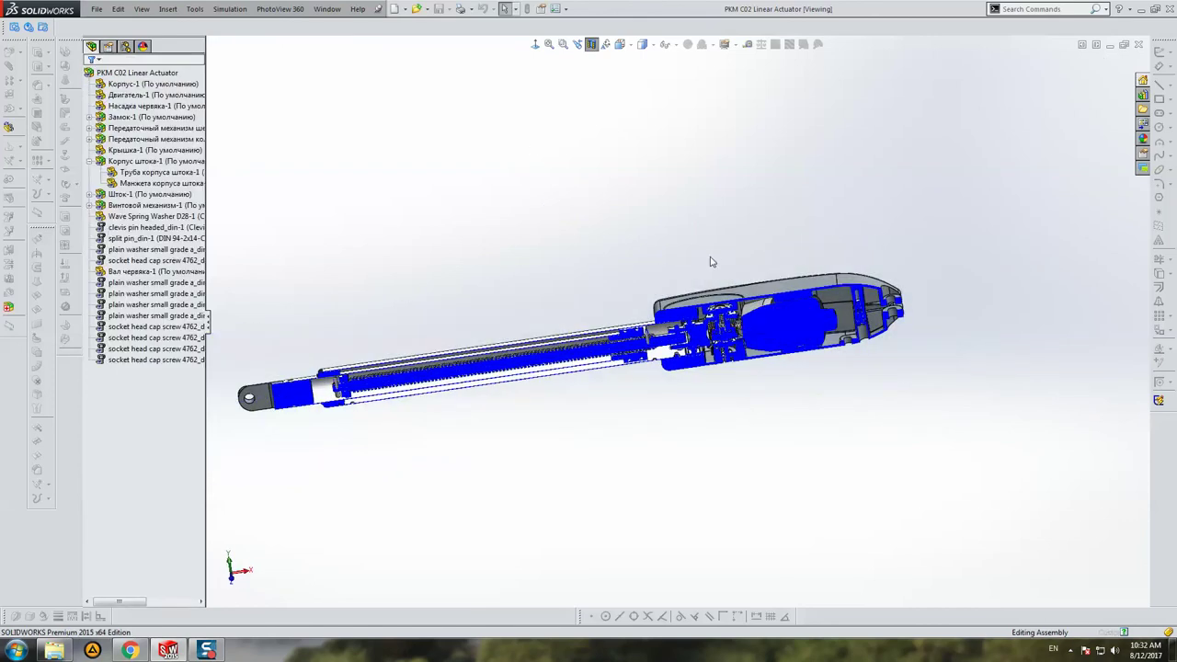
pyautogui.click(152, 150)
pyautogui.moveTo(602, 229); pyautogui.dragTo(618, 141, button='middle')
pyautogui.click(730, 258)
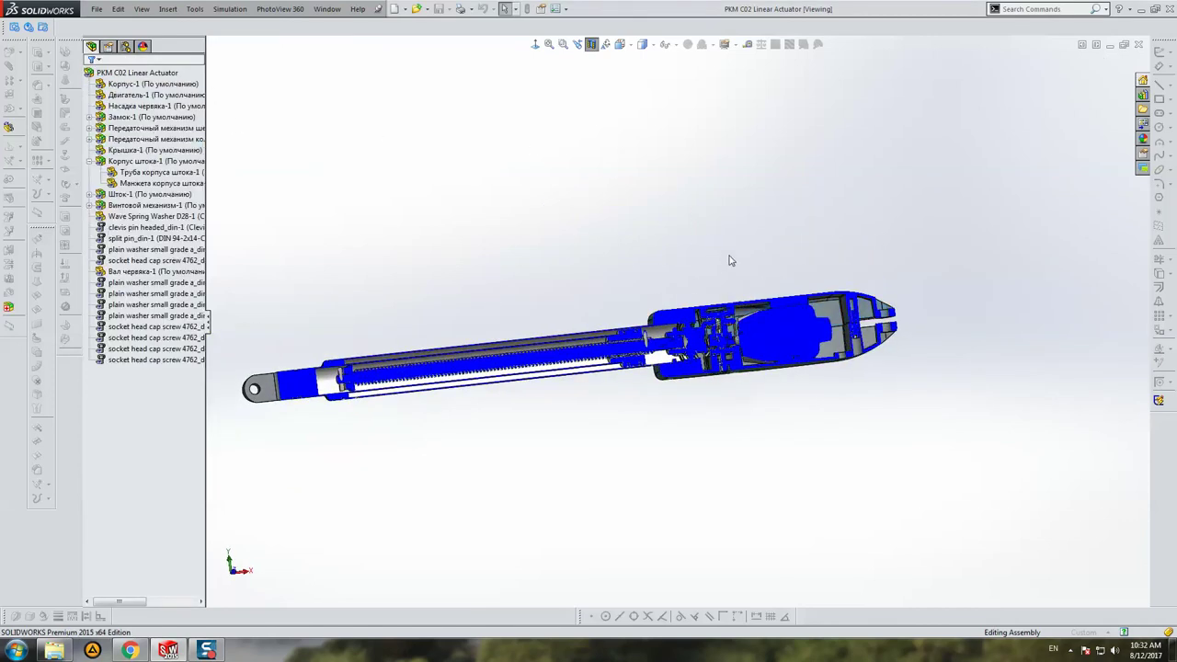
pyautogui.click(593, 44)
# Hide the housing cover Крышка-1 and the tube to expose the actuator internals
pyautogui.moveTo(585, 144); pyautogui.dragTo(835, 233)
pyautogui.moveTo(835, 234); pyautogui.dragTo(439, 384, button='middle')
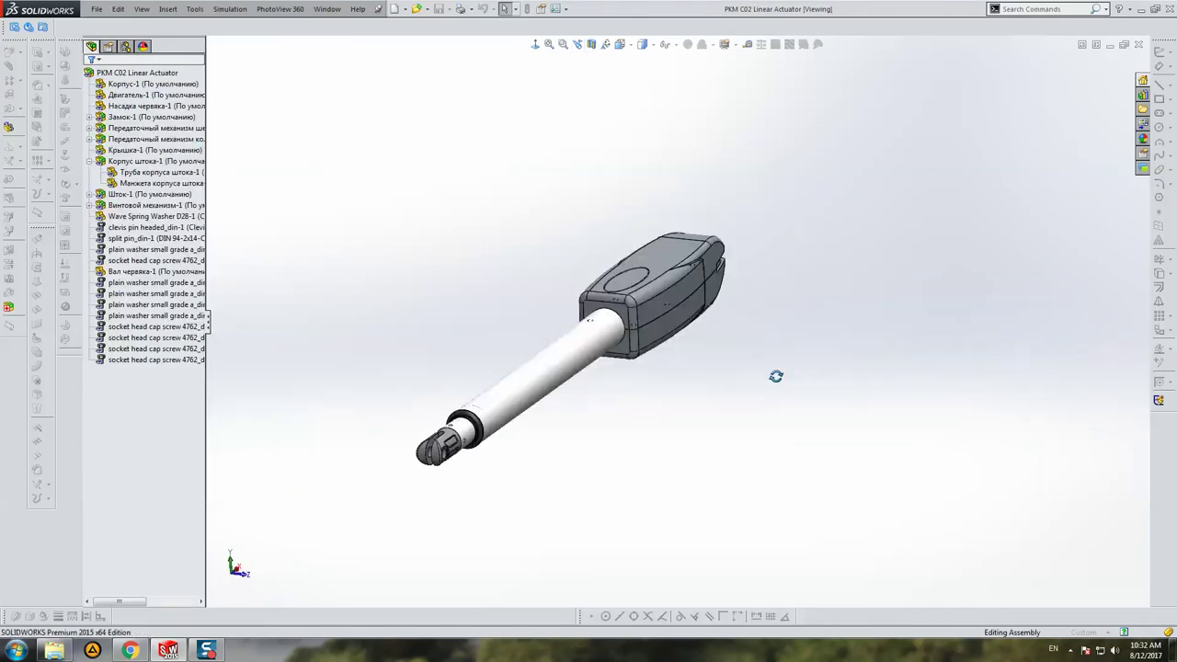
pyautogui.click(412, 297)
pyautogui.rightClick(410, 276)
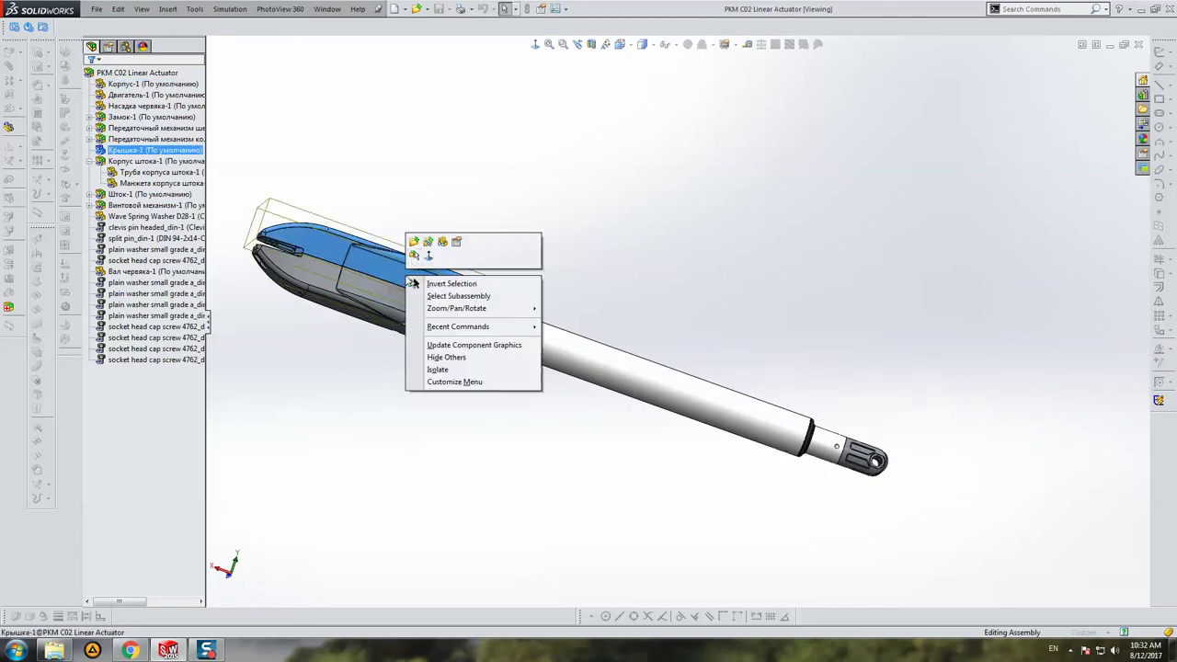
pyautogui.click(431, 236)
pyautogui.moveTo(523, 184); pyautogui.dragTo(478, 276, button='middle')
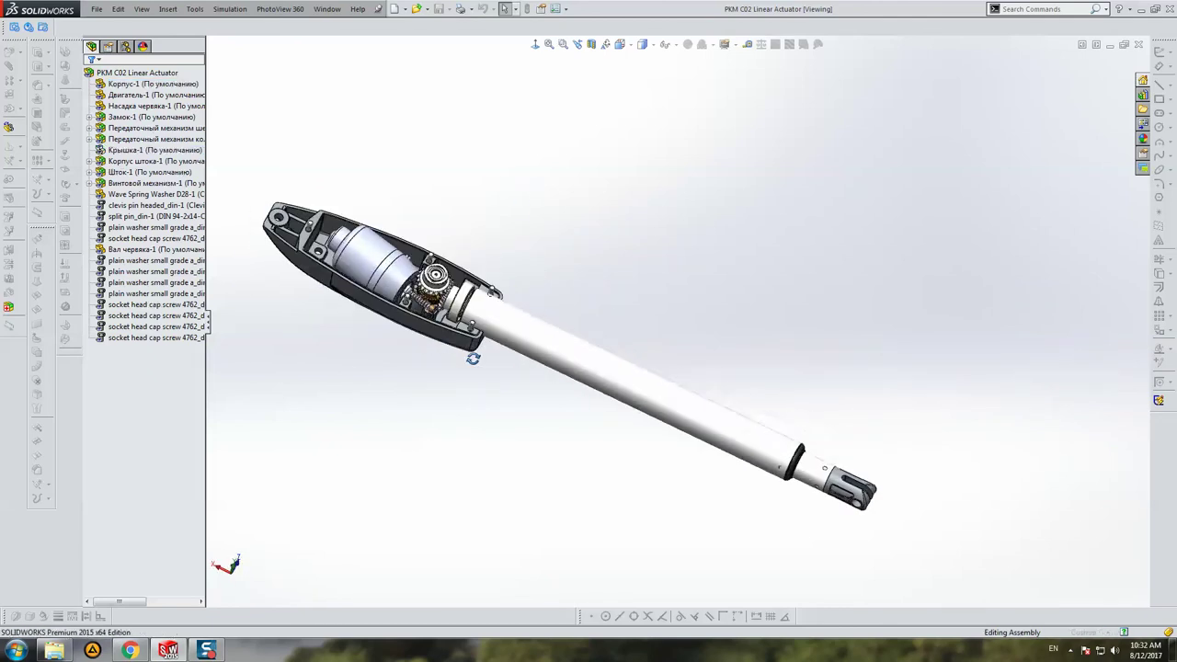
pyautogui.scroll(-3, 478, 303)
pyautogui.rightClick(515, 310)
pyautogui.click(546, 285)
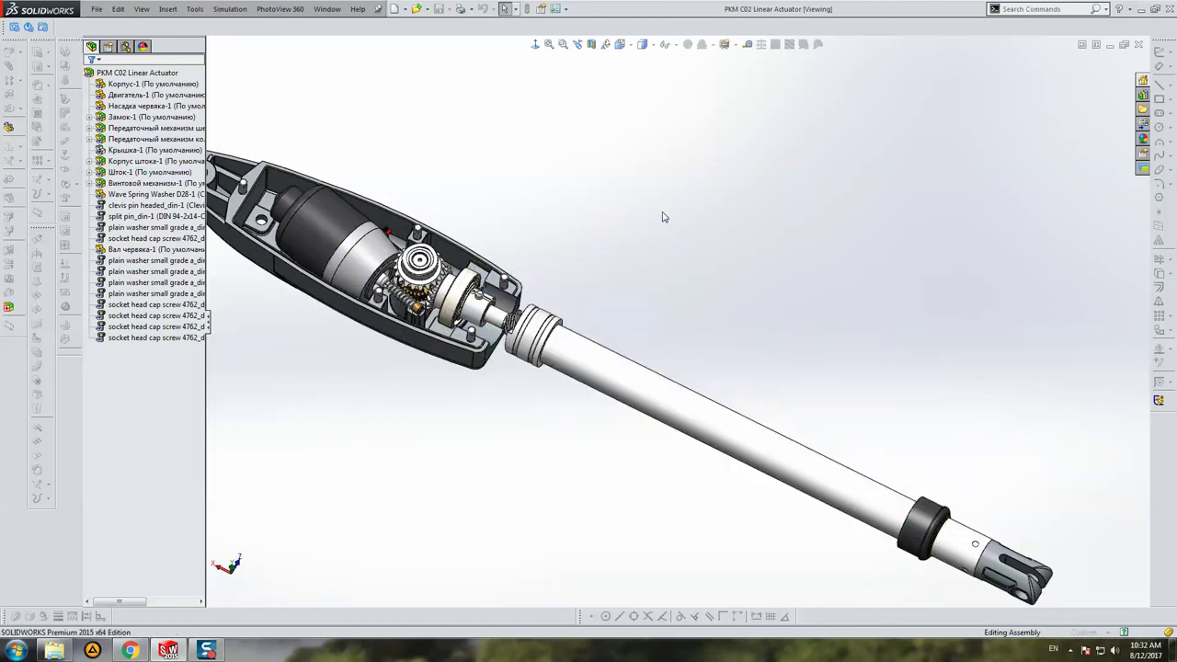
pyautogui.scroll(3, 634, 286)
pyautogui.scroll(2, 481, 357)
# Open the housing part on its own and choose Suppress all missing components
pyautogui.click(115, 96)
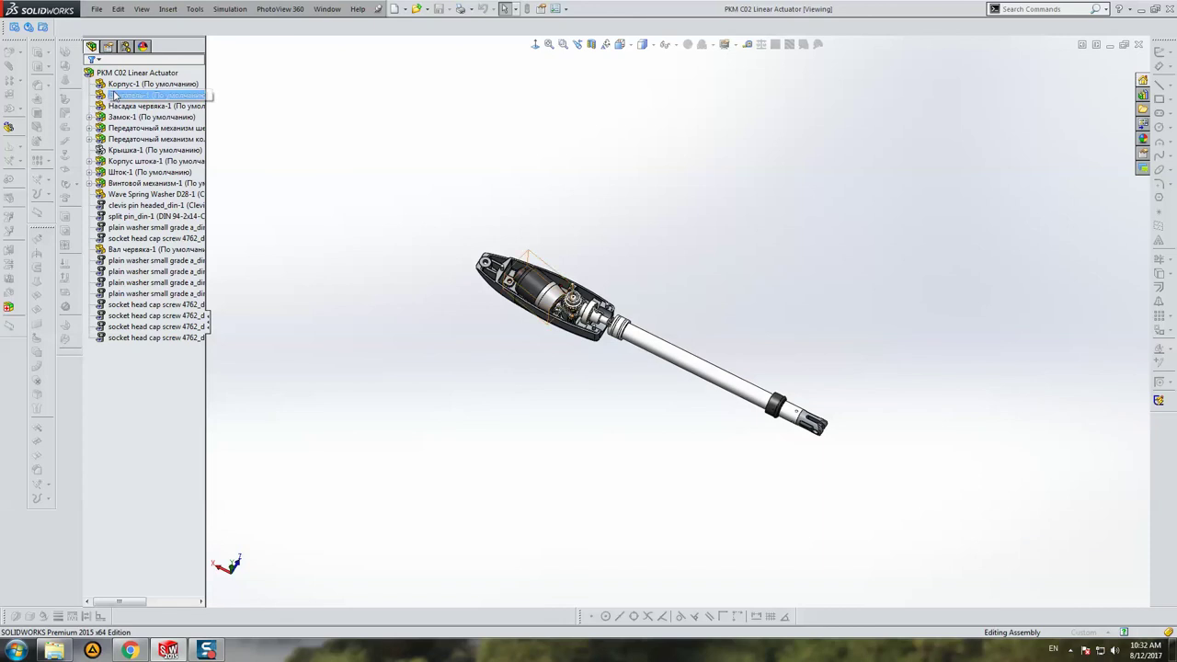
pyautogui.scroll(-3, 745, 366)
pyautogui.scroll(-4, 745, 366)
pyautogui.rightClick(681, 322)
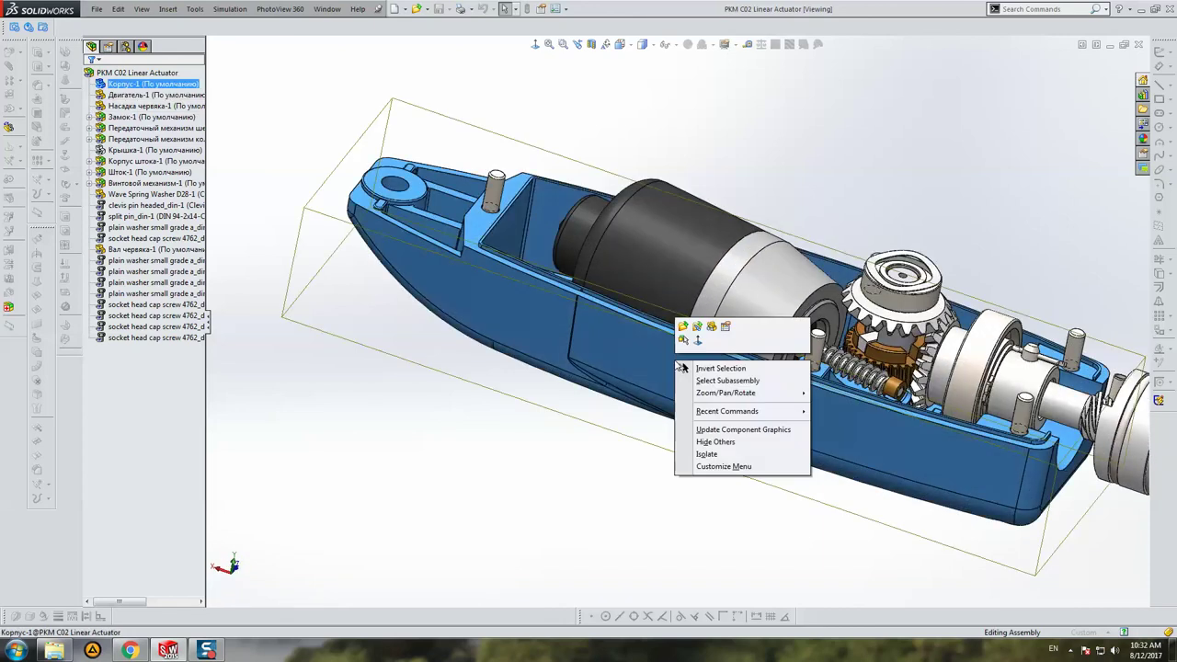
pyautogui.click(691, 331)
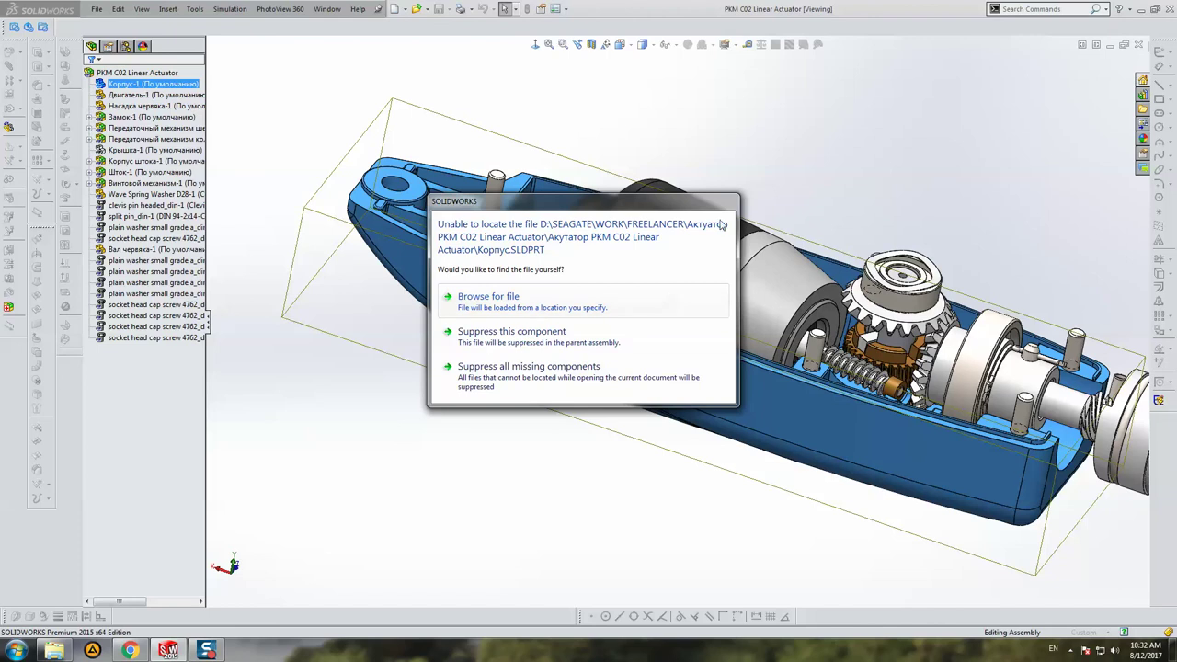
pyautogui.click(529, 368)
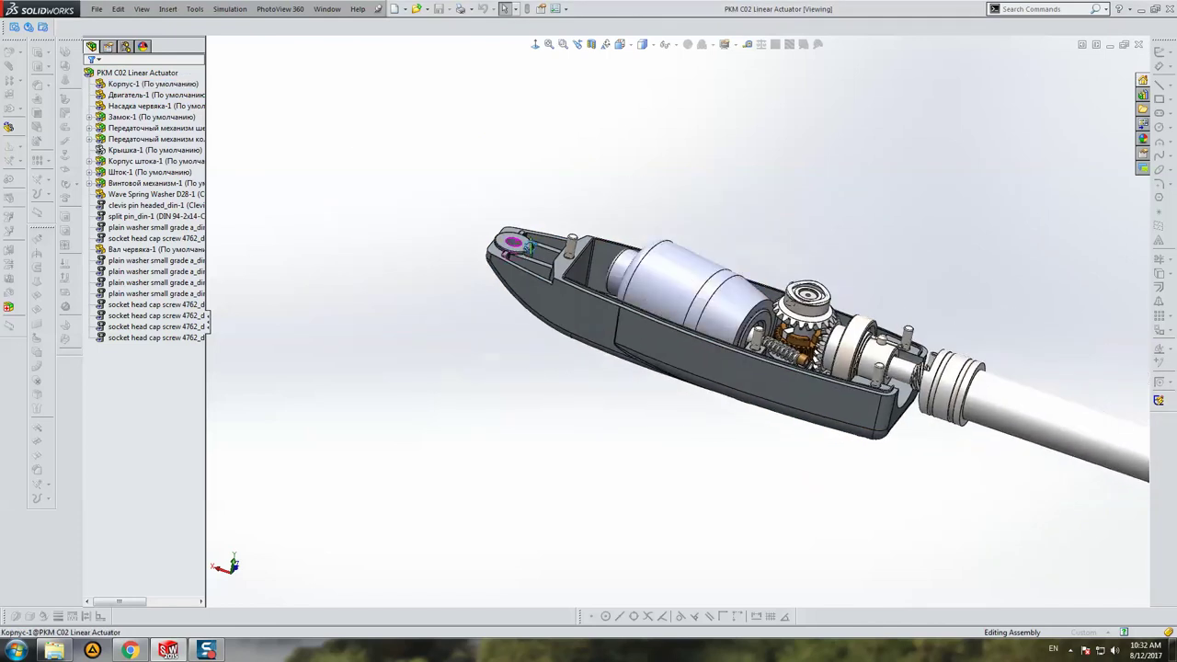
# Orbit the actuator for a final look and close the assembly
pyautogui.moveTo(529, 246)
pyautogui.mouseDown(button='middle')
pyautogui.moveTo(607, 394)
pyautogui.moveTo(699, 303)
pyautogui.mouseUp(button='middle')
pyautogui.scroll(-3, 607, 394)
pyautogui.scroll(3, 789, 265)
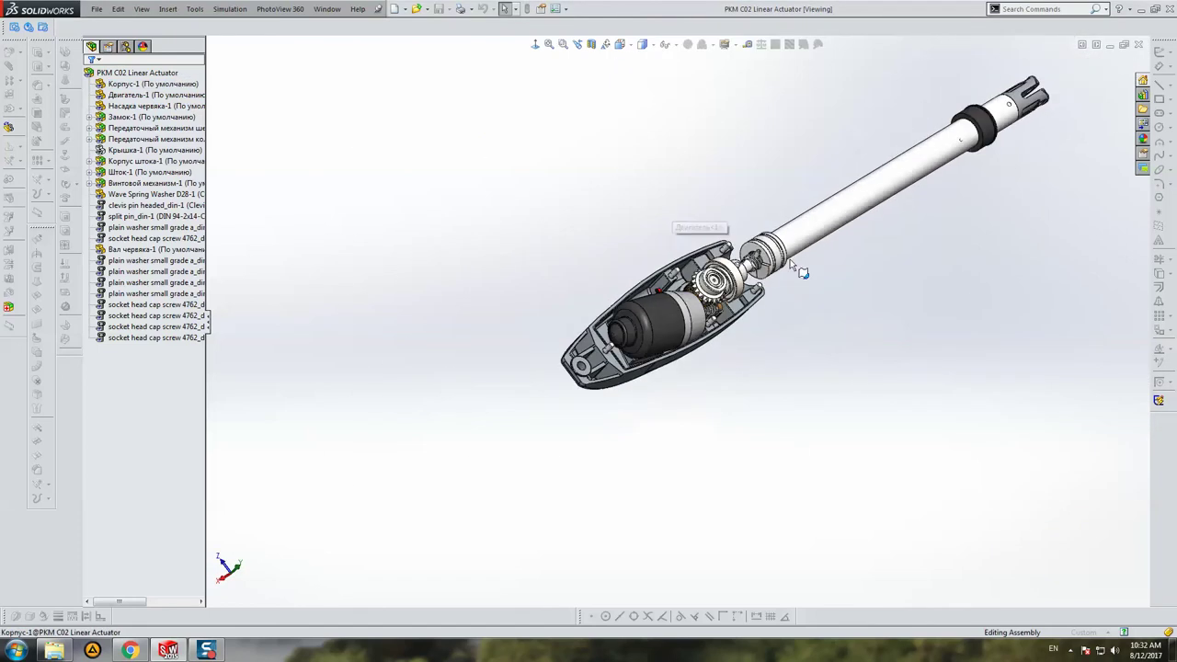
pyautogui.moveTo(791, 264)
pyautogui.mouseDown(button='middle')
pyautogui.moveTo(793, 362)
pyautogui.moveTo(1092, 49)
pyautogui.mouseUp(button='middle')
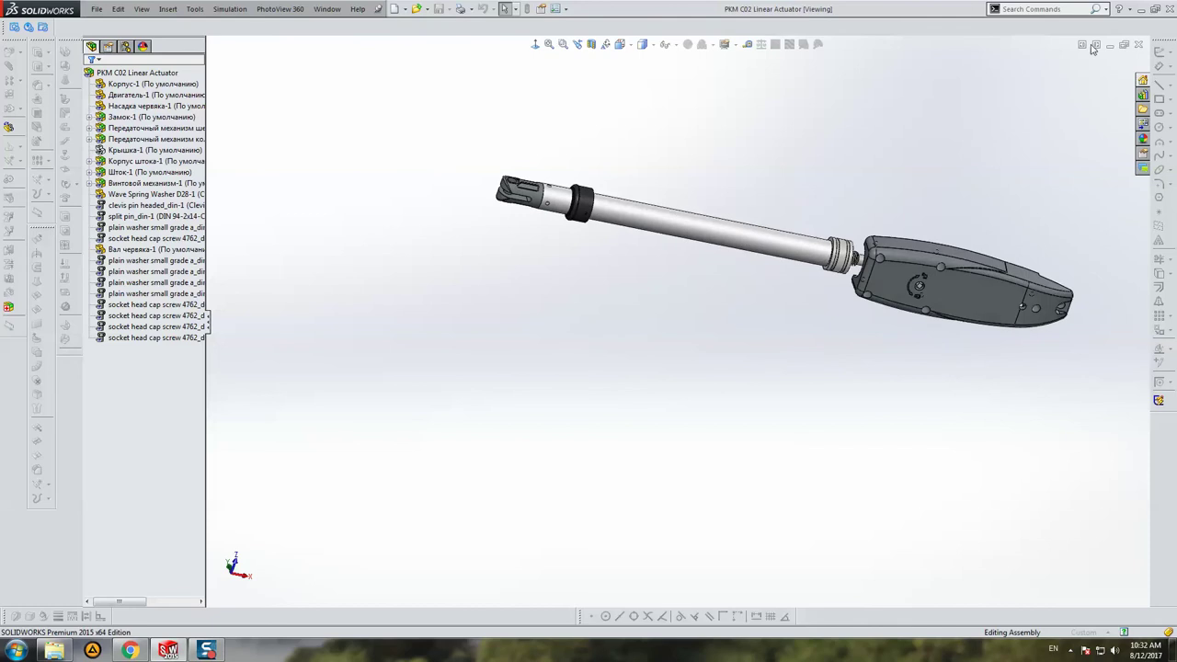
pyautogui.click(1138, 45)
# Reopen the PKM C02 Linear Actuator with Mode set to Large Assembly Mode
pyautogui.click(236, 13)
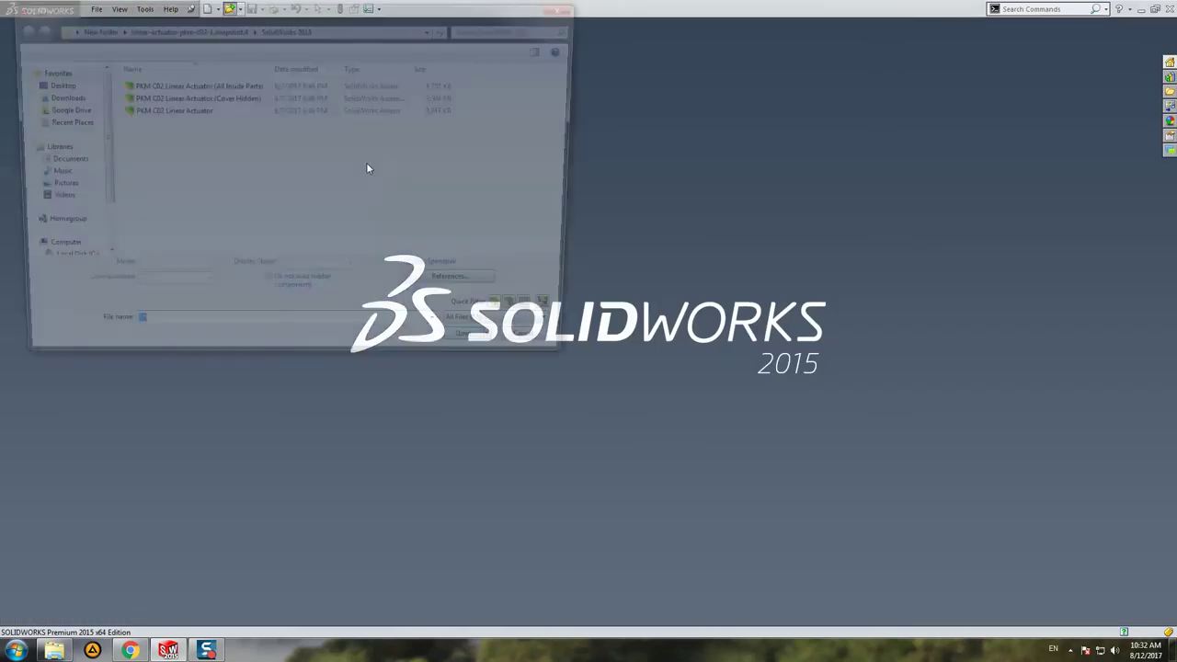
pyautogui.click(167, 109)
pyautogui.click(163, 276)
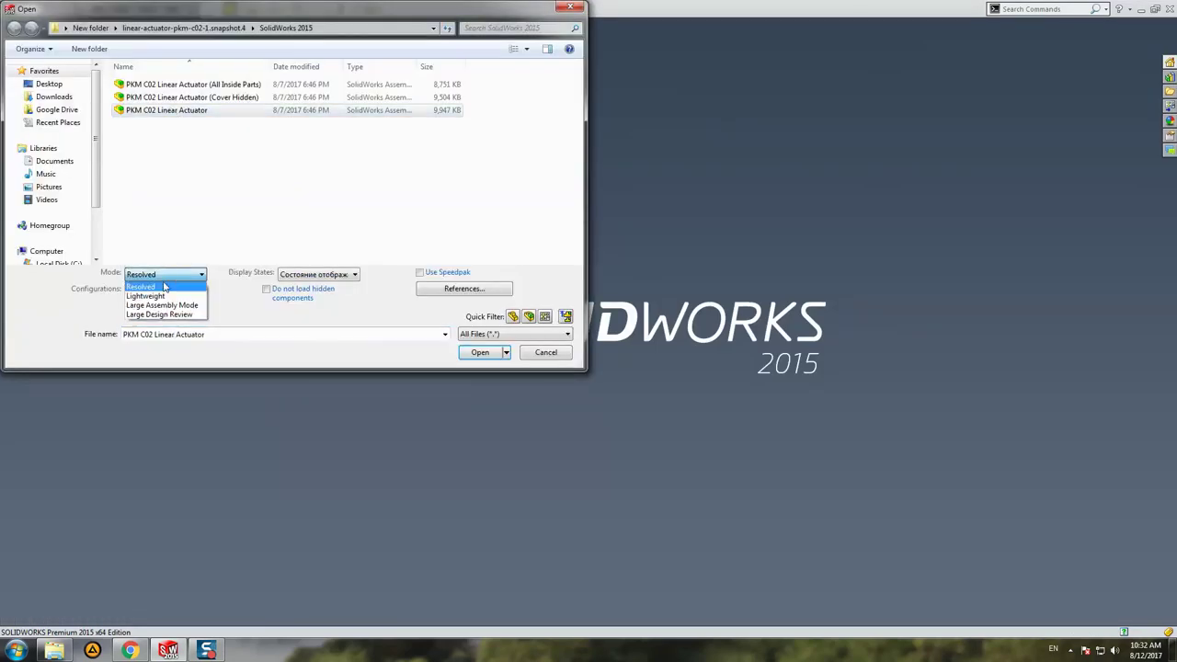
pyautogui.click(171, 306)
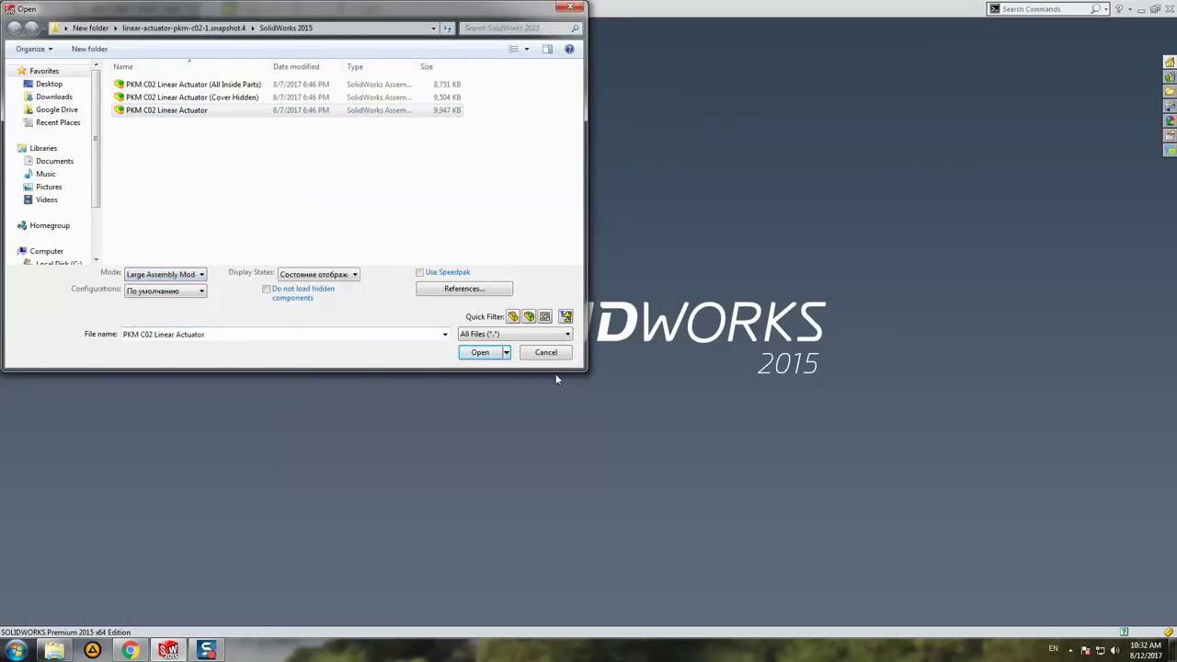
pyautogui.click(480, 353)
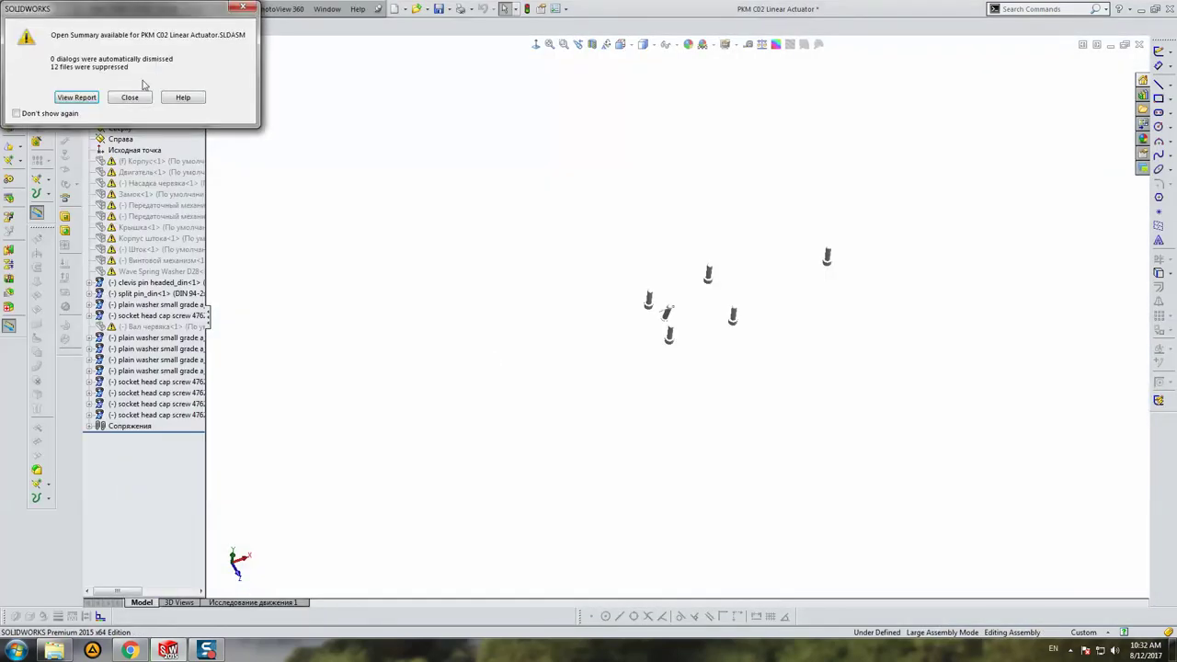
# Dismiss the Open Summary and close the actuator with Don't Save
pyautogui.click(143, 96)
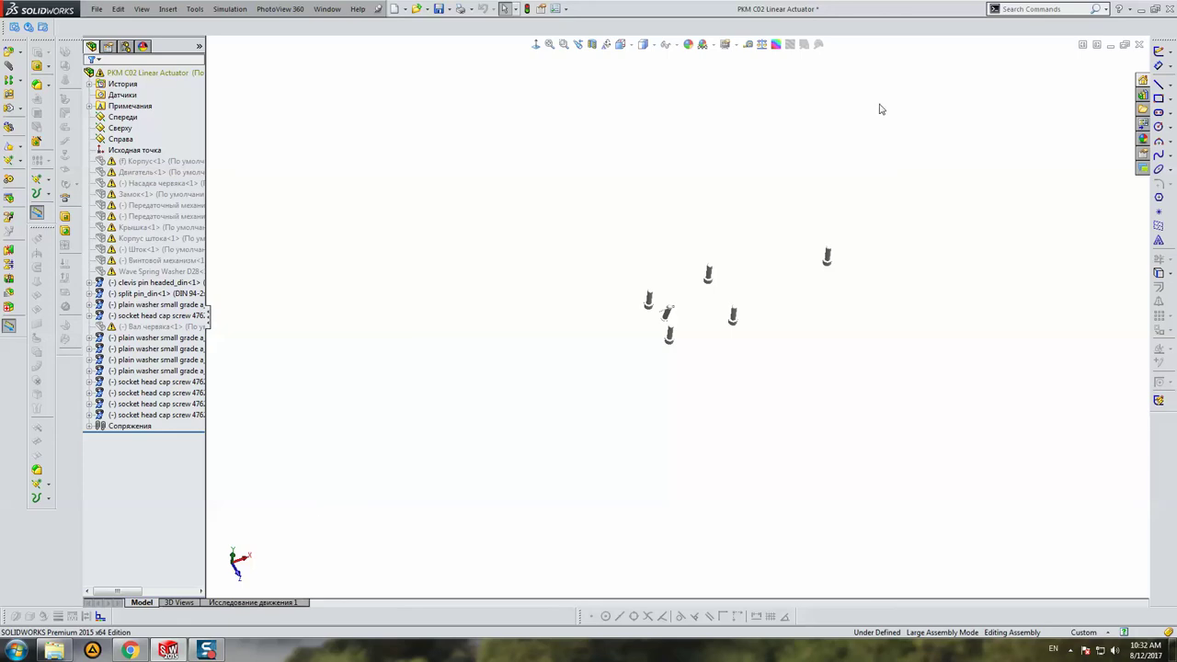
pyautogui.click(1137, 47)
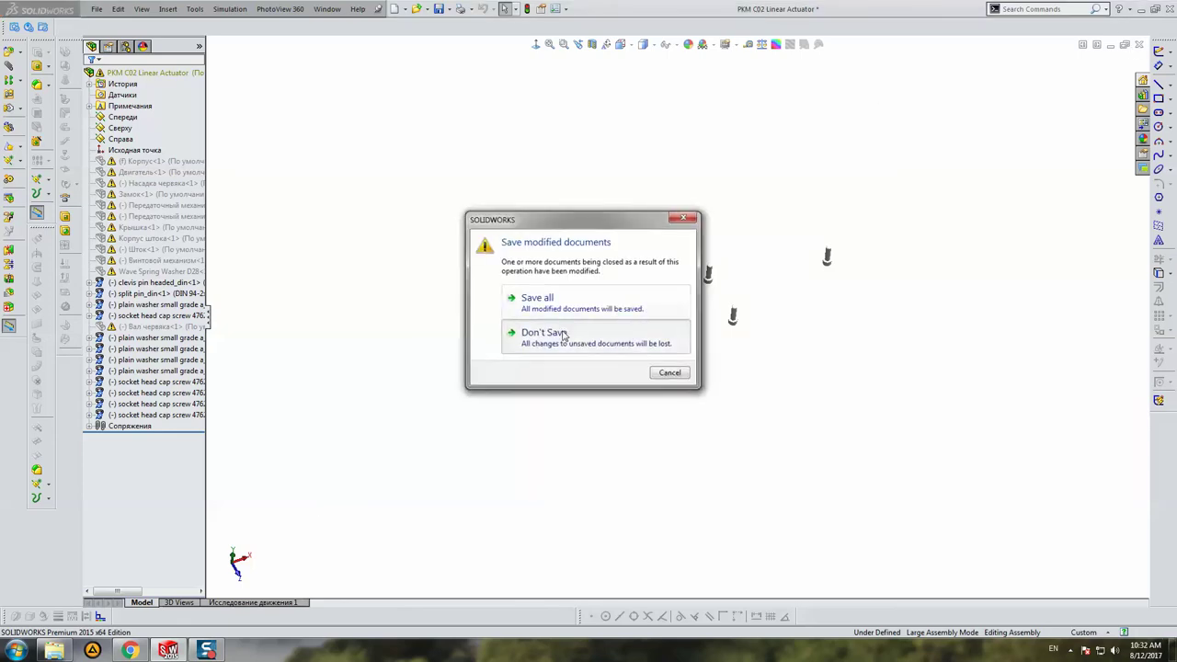
pyautogui.click(552, 333)
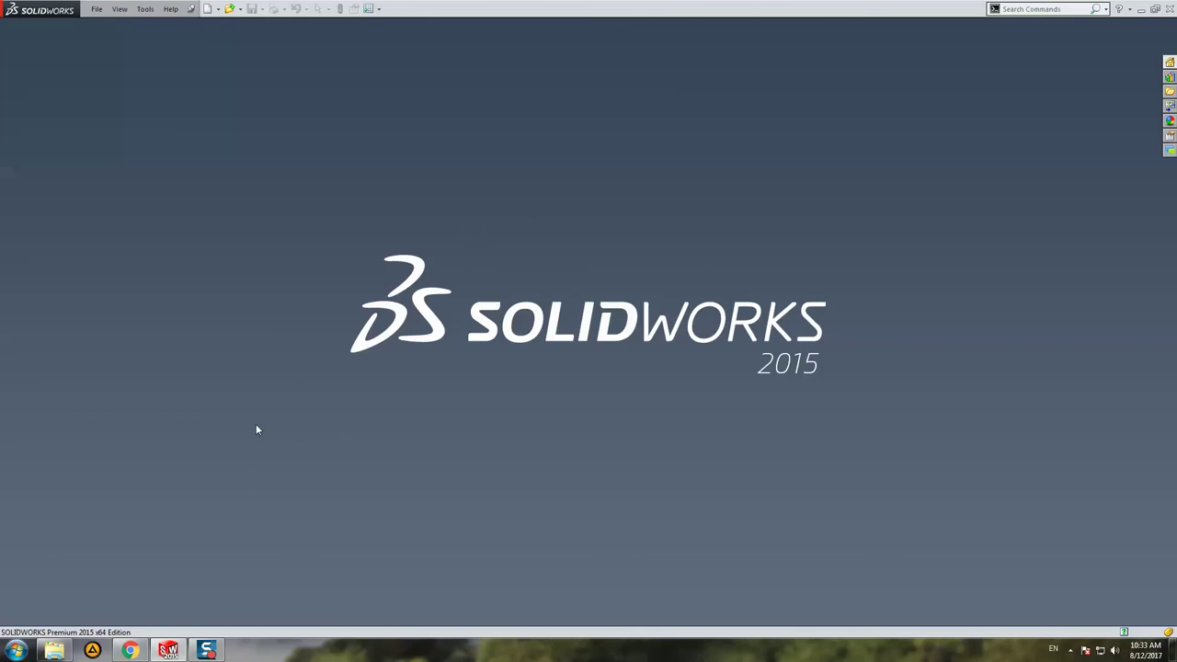